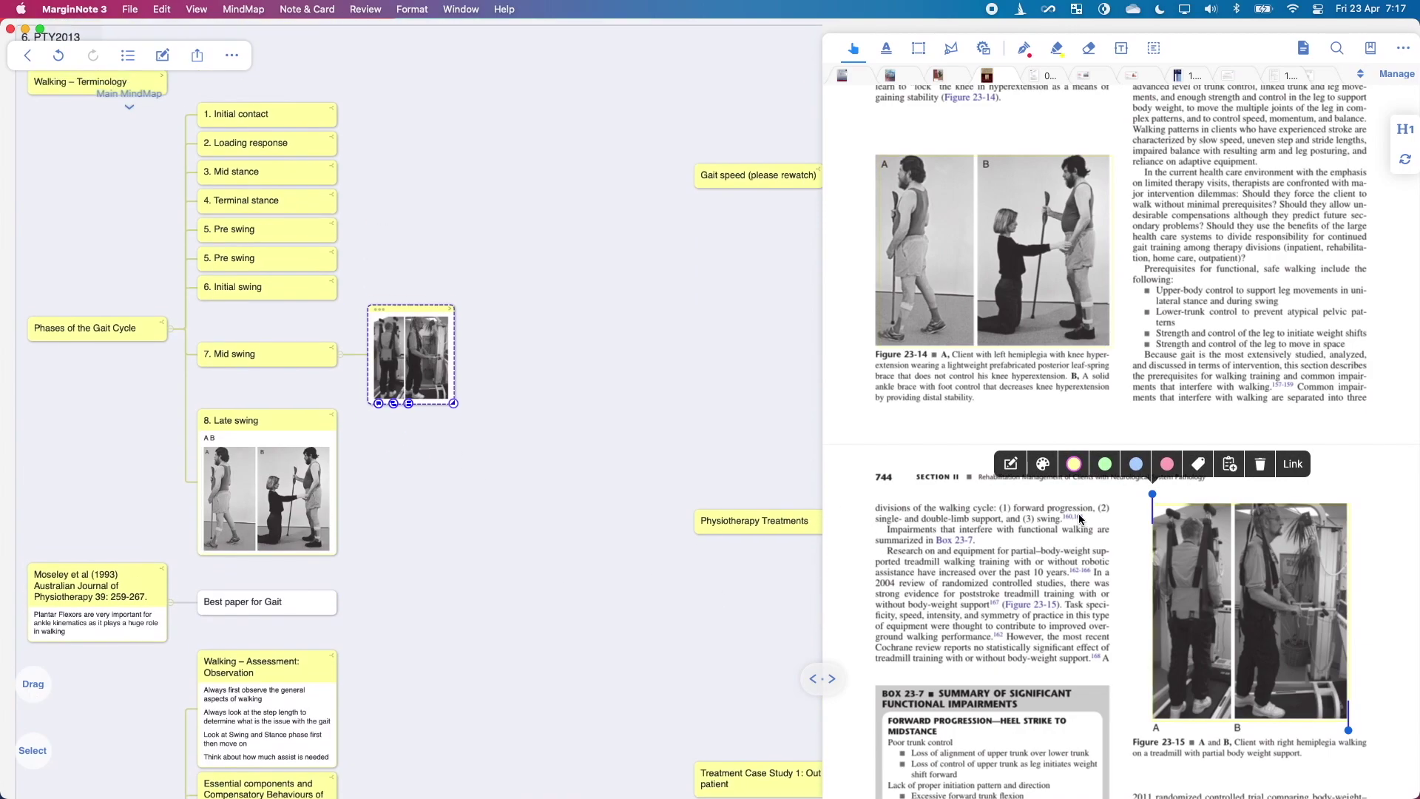
# Drag the Clinical Observations paragraph onto the Essential components and Compensatory Behaviours of Walking card
pyautogui.scroll(-10, 1080, 518)
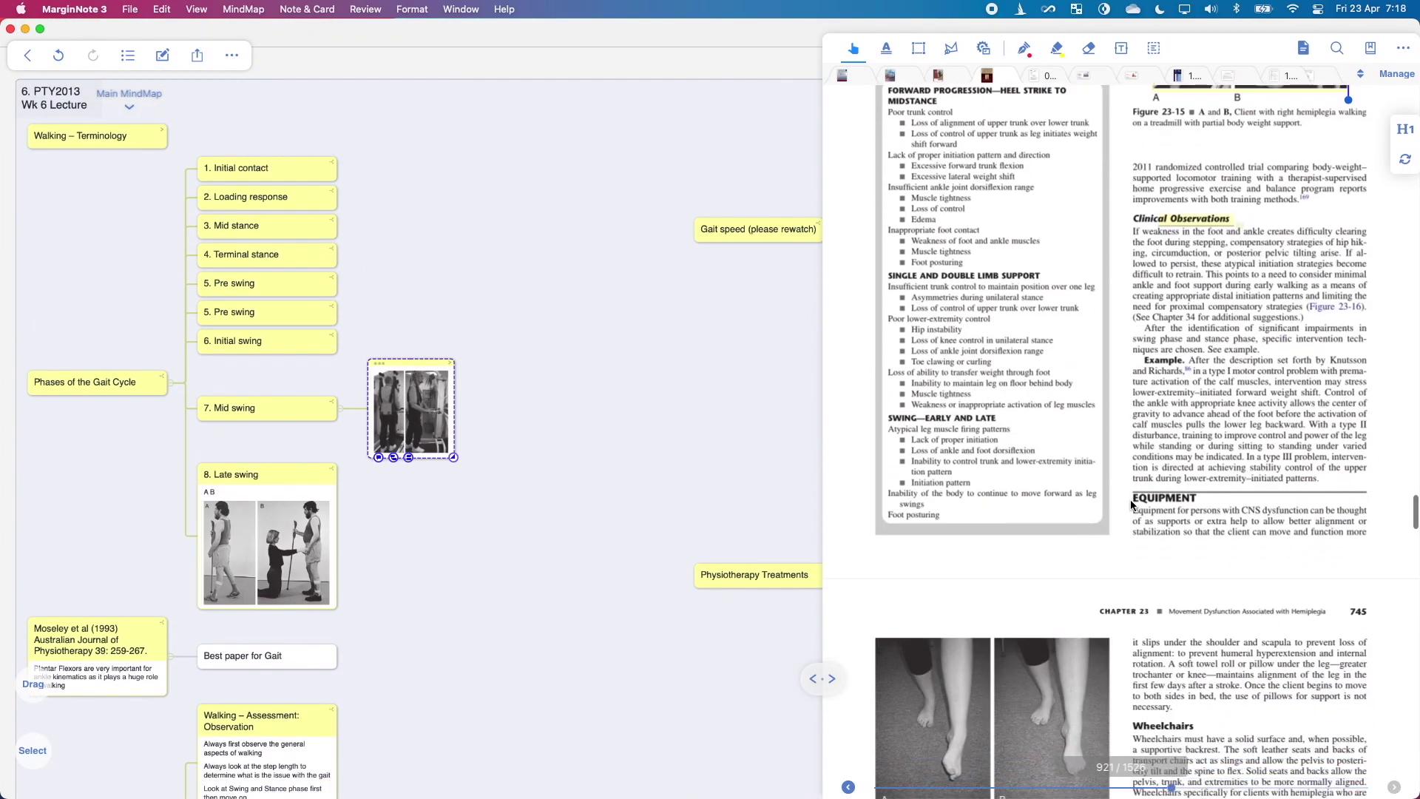
pyautogui.scroll(-2, 1153, 452)
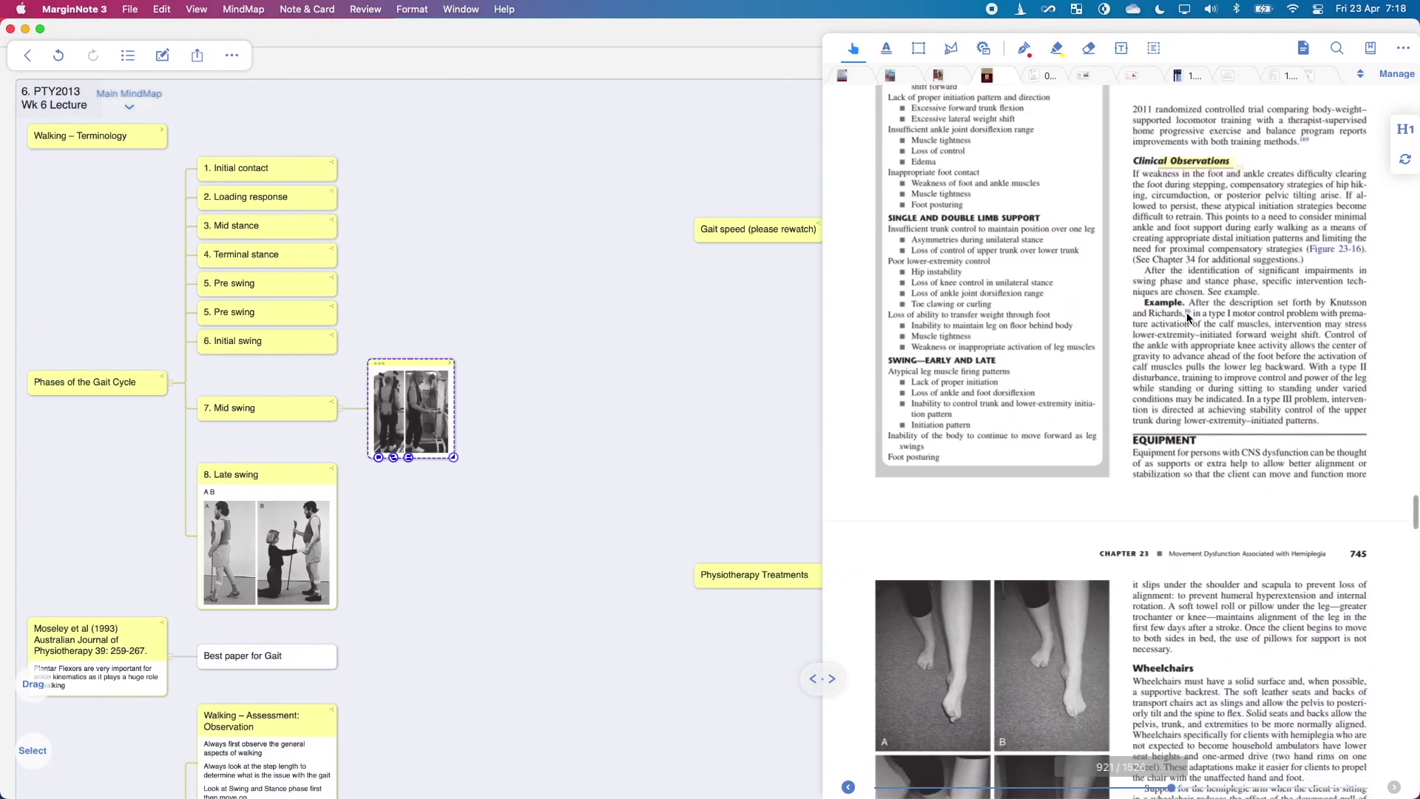
pyautogui.moveTo(1194, 160); pyautogui.dragTo(1306, 260)
pyautogui.moveTo(1191, 355); pyautogui.dragTo(320, 672)
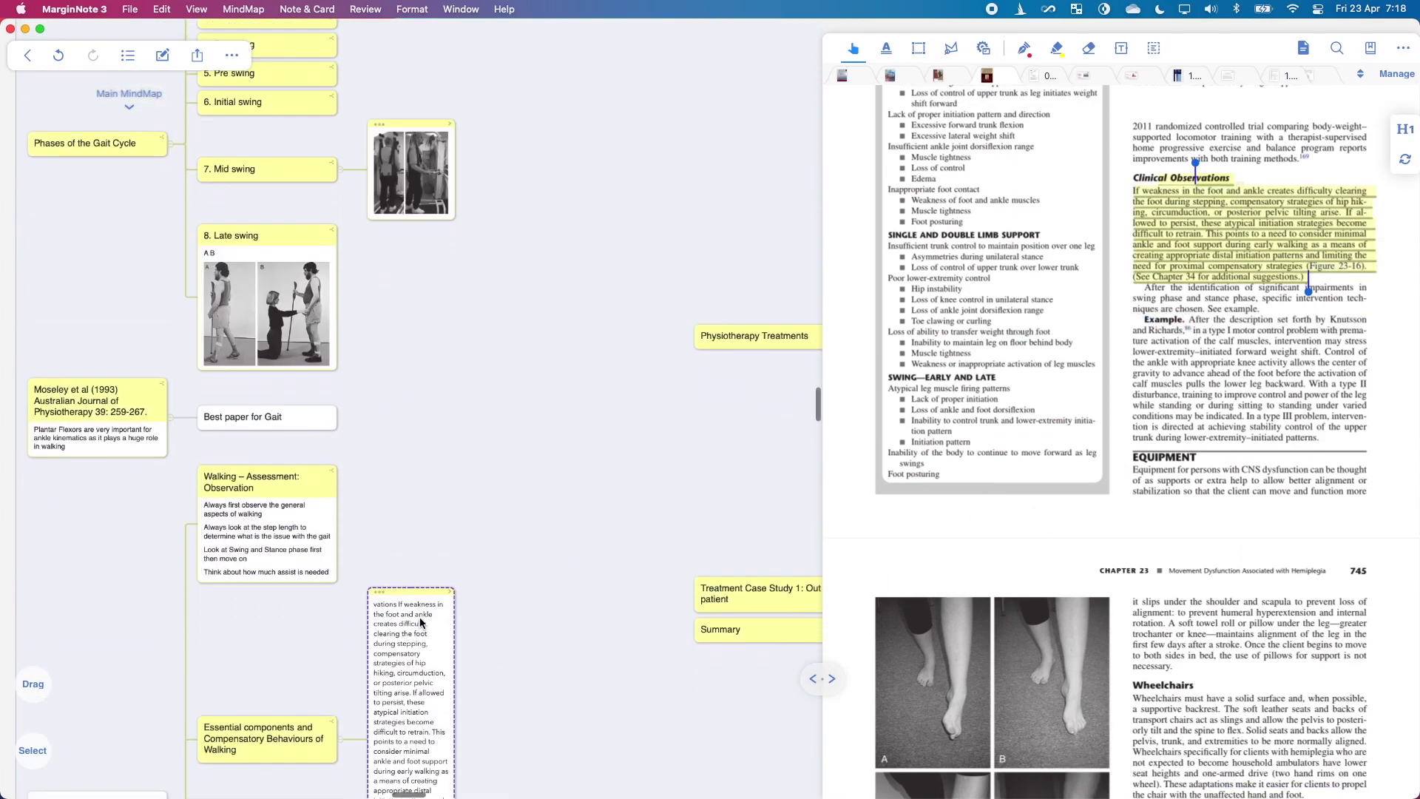
pyautogui.moveTo(399, 545); pyautogui.dragTo(320, 512)
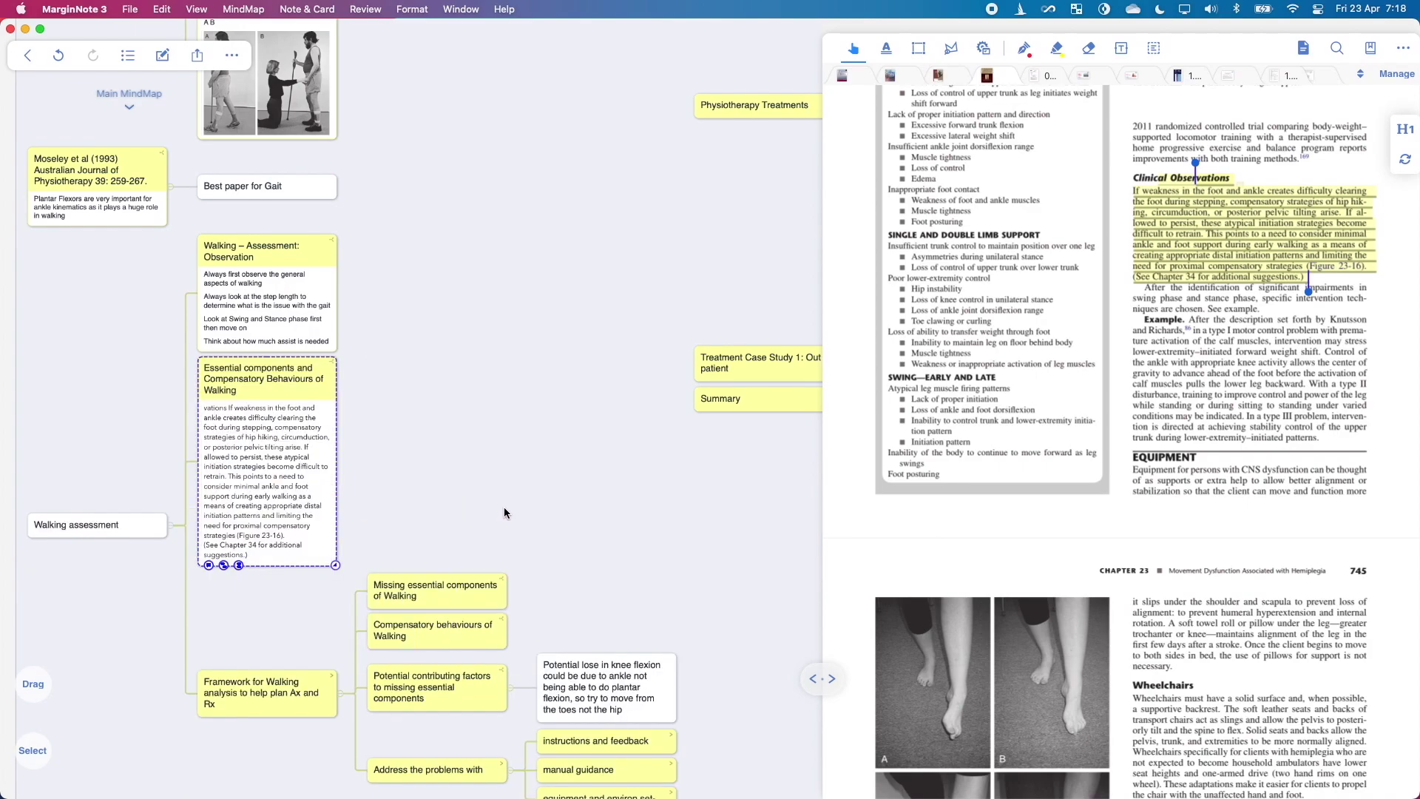
pyautogui.scroll(-5, 1313, 565)
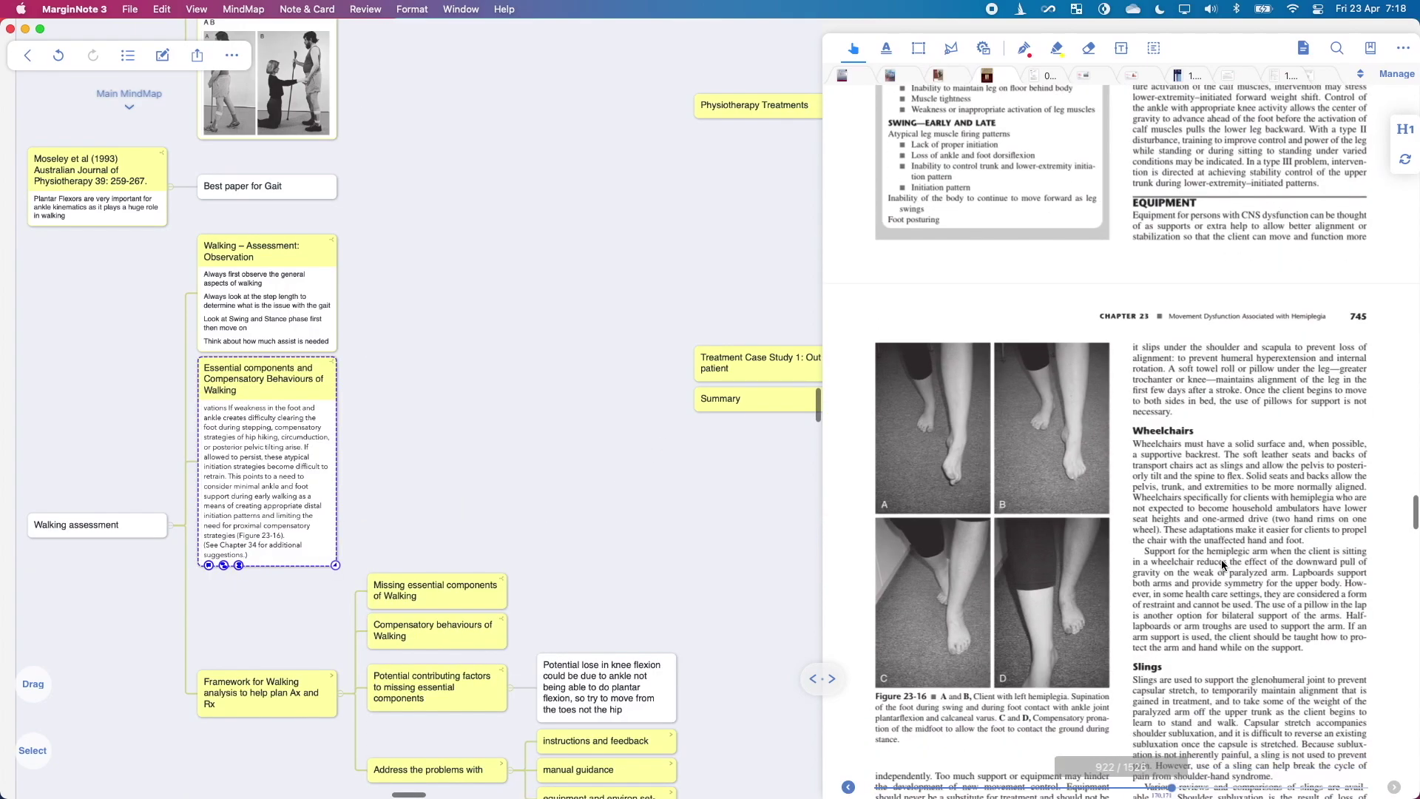
pyautogui.scroll(-8, 1166, 443)
pyautogui.scroll(6, 1013, 310)
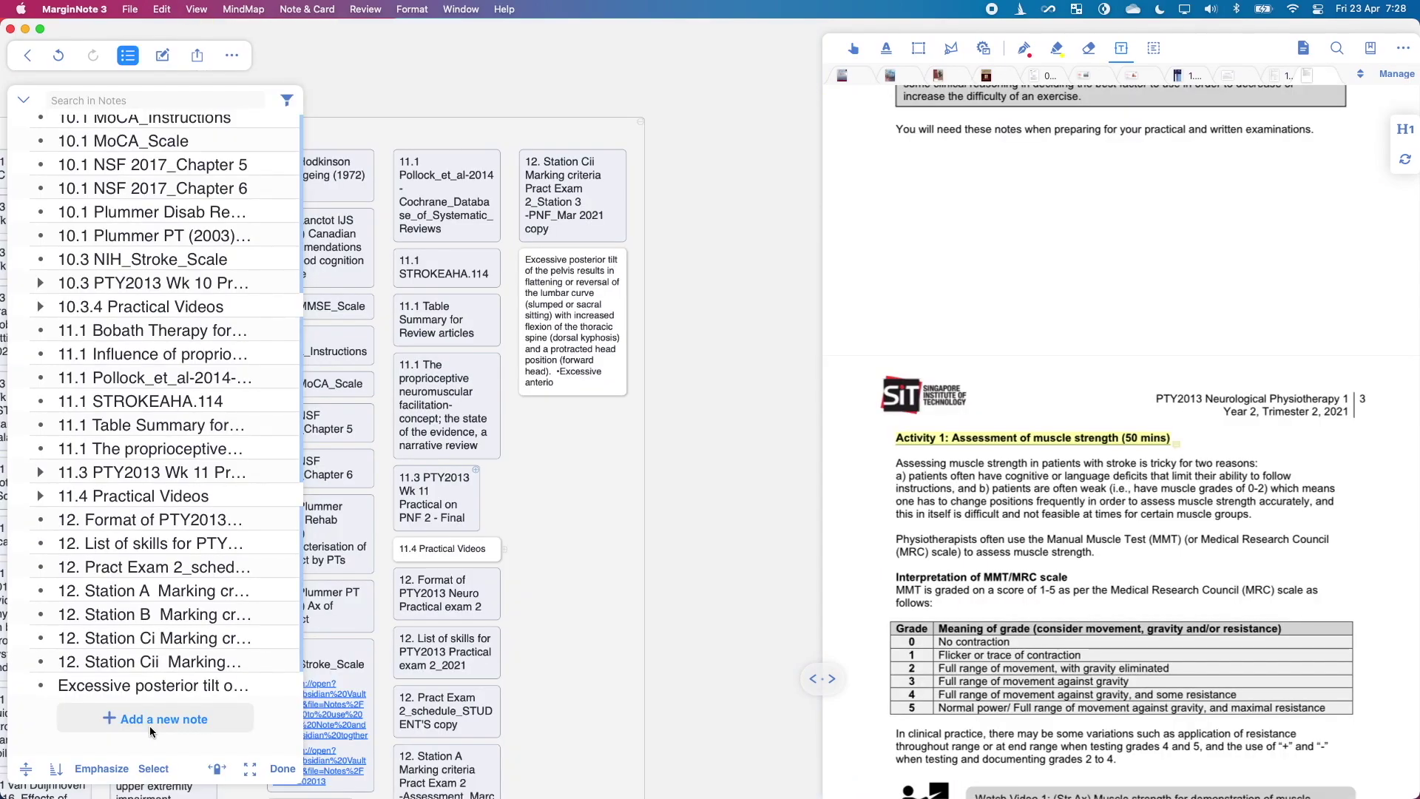
# Add an outline note titled 'Assessment of muscle sctrength'
pyautogui.click(150, 725)
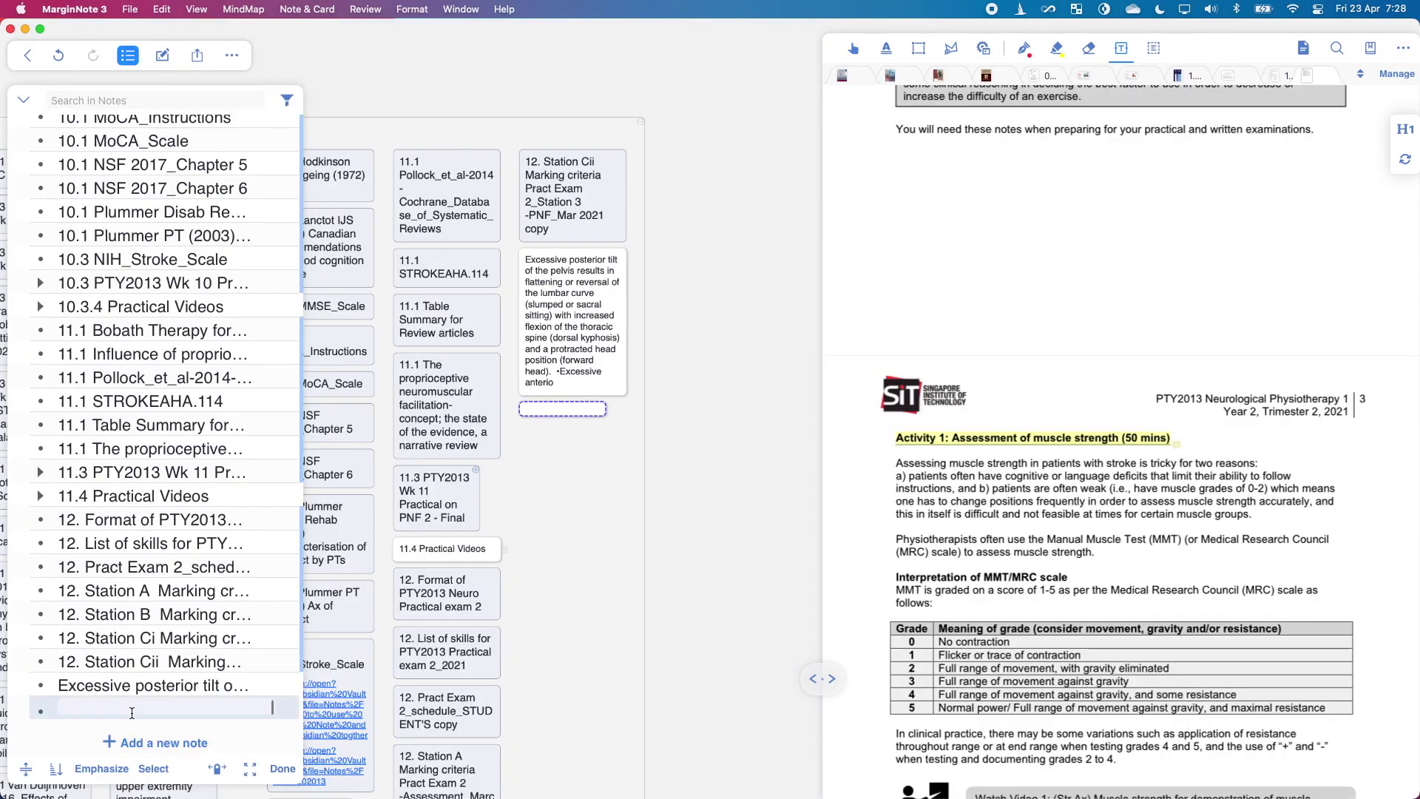
pyautogui.write('As')
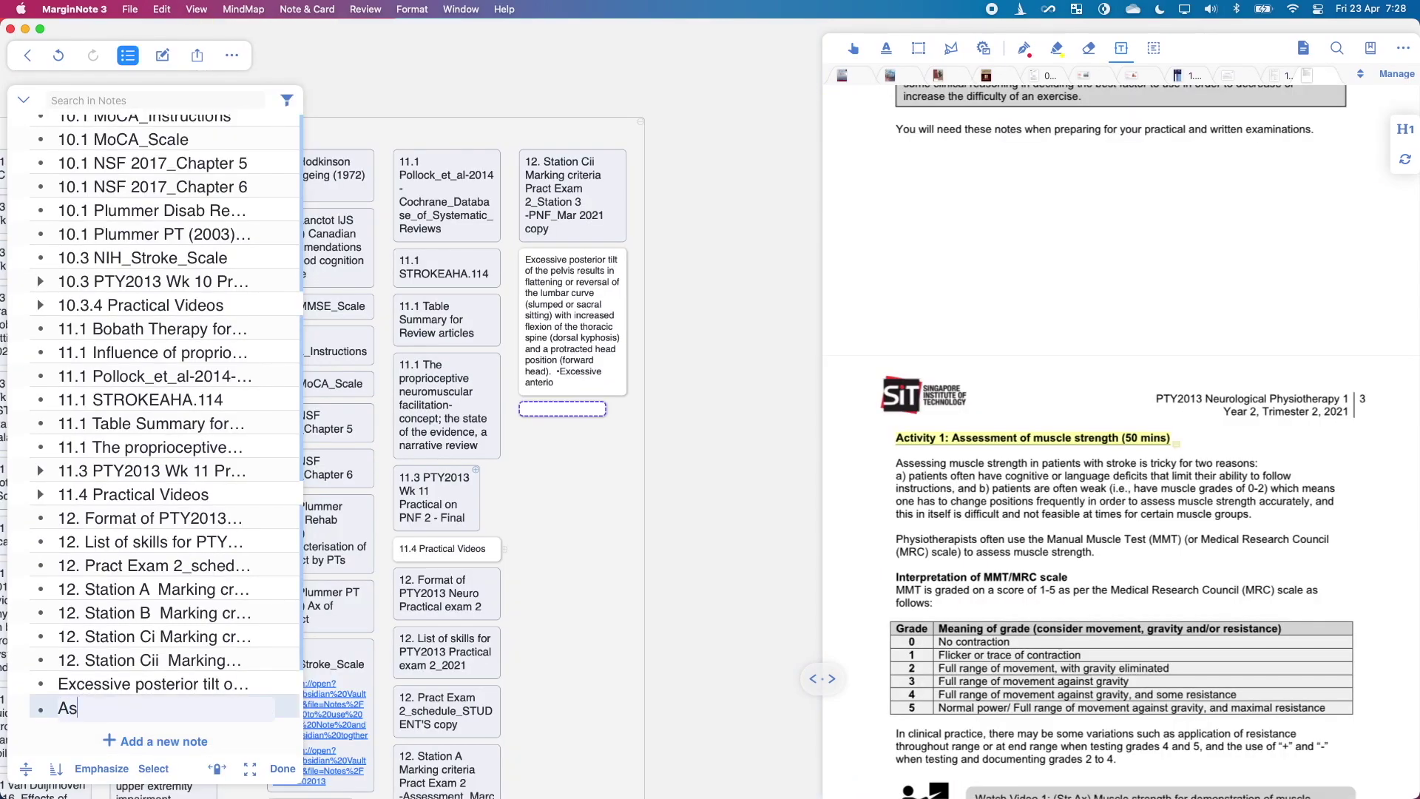
pyautogui.write('sessment of mu')
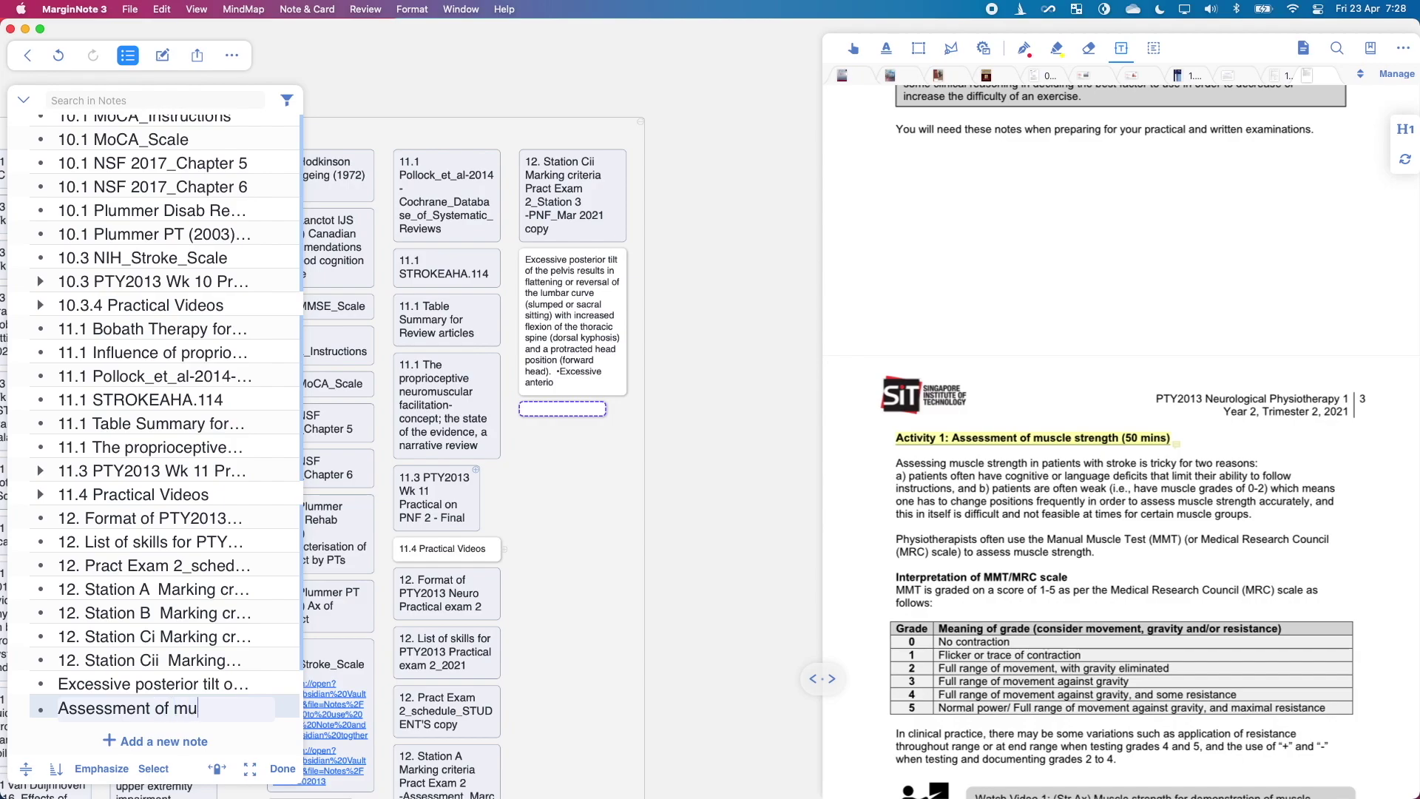
pyautogui.write('scle sctrength')
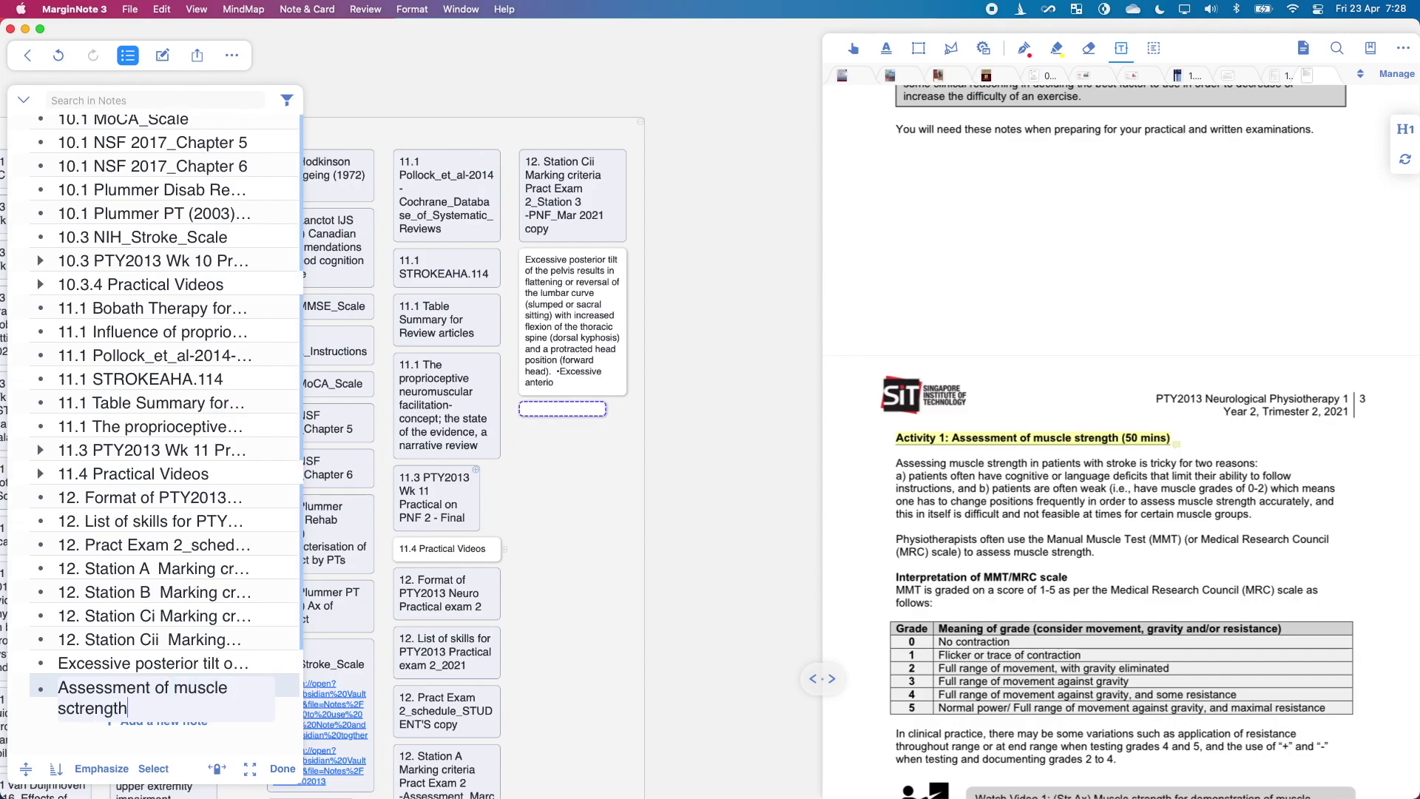
pyautogui.press('Return')
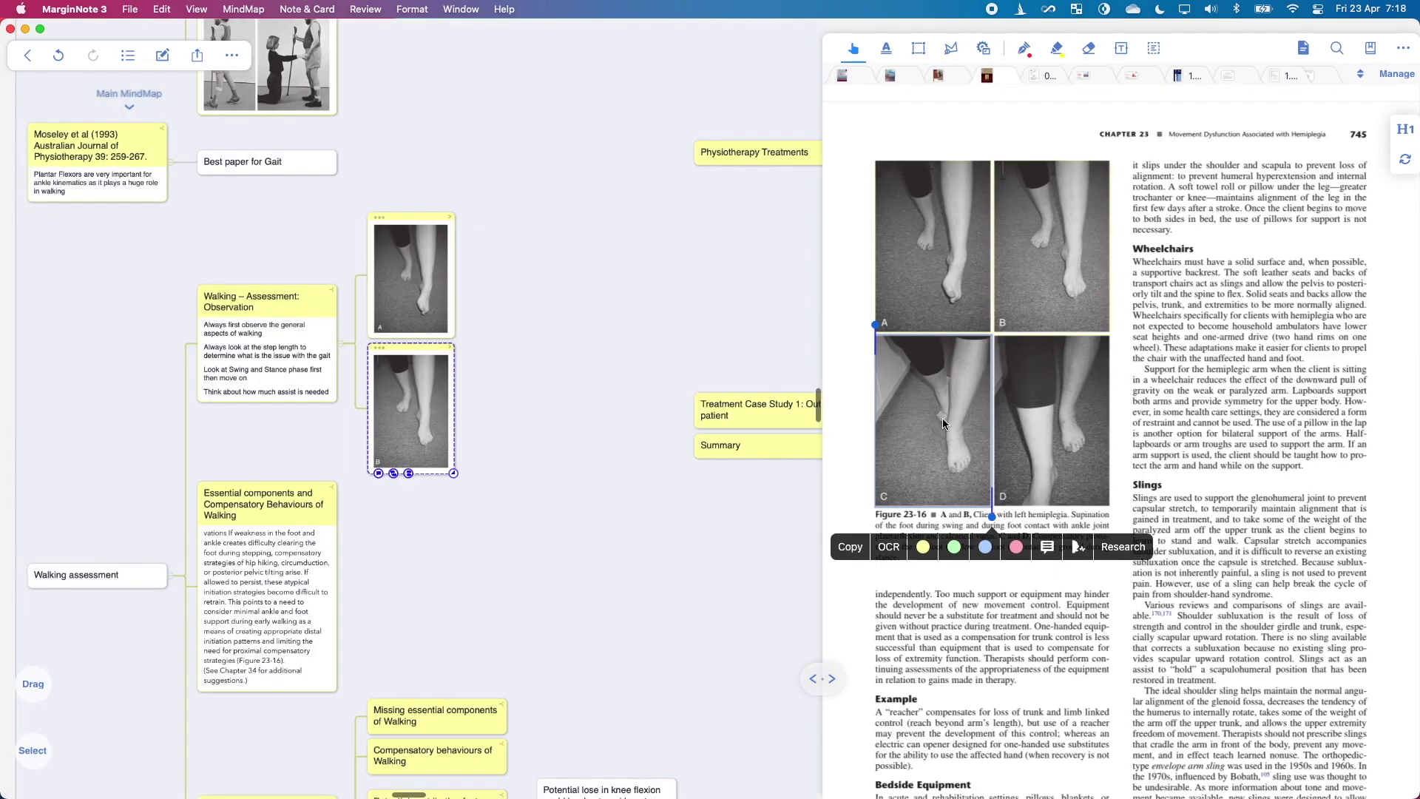
# Attach Figure 23-16 panels C and D under the Walking – Assessment: Observation card
pyautogui.moveTo(943, 423); pyautogui.dragTo(259, 355)
pyautogui.moveTo(998, 342); pyautogui.dragTo(281, 296)
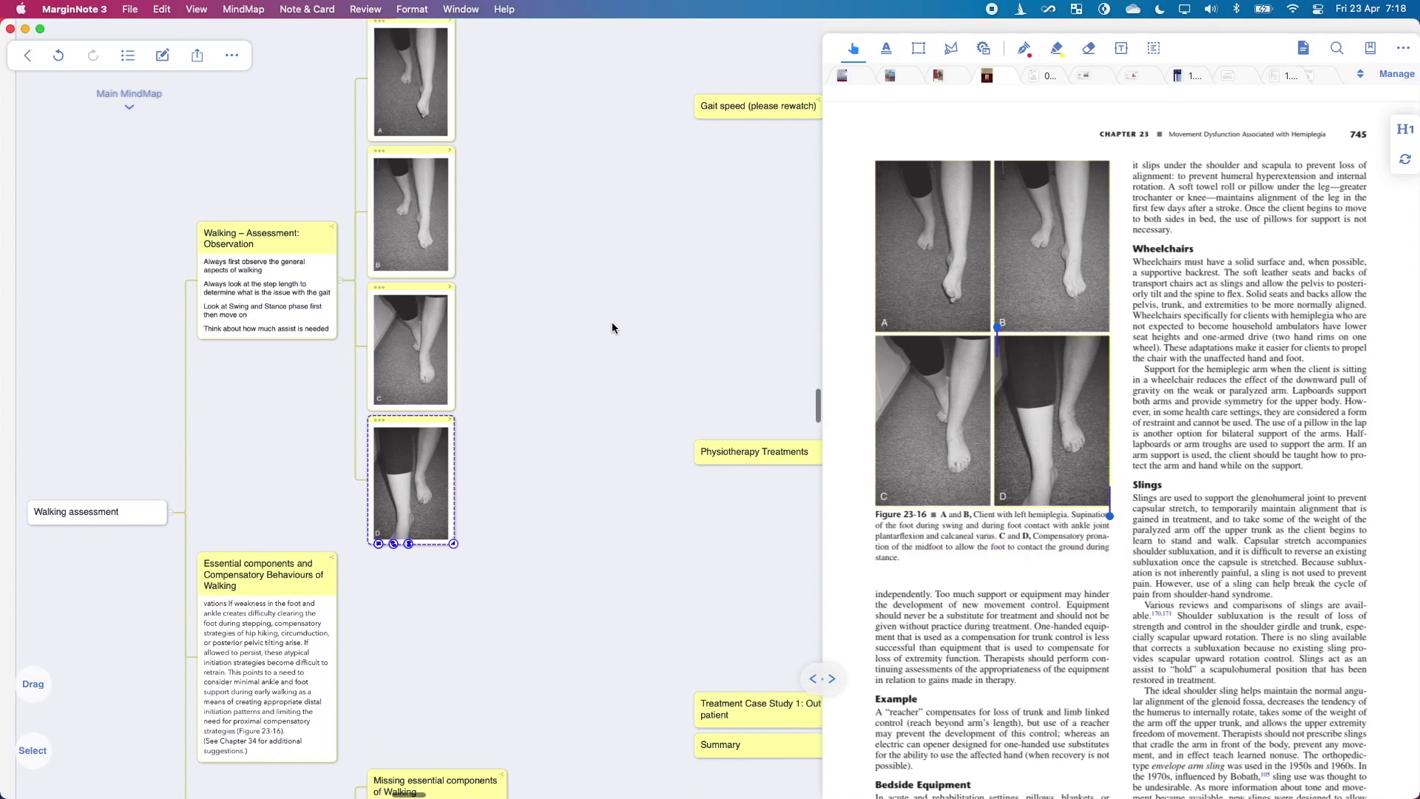
pyautogui.moveTo(615, 326); pyautogui.dragTo(392, 424)
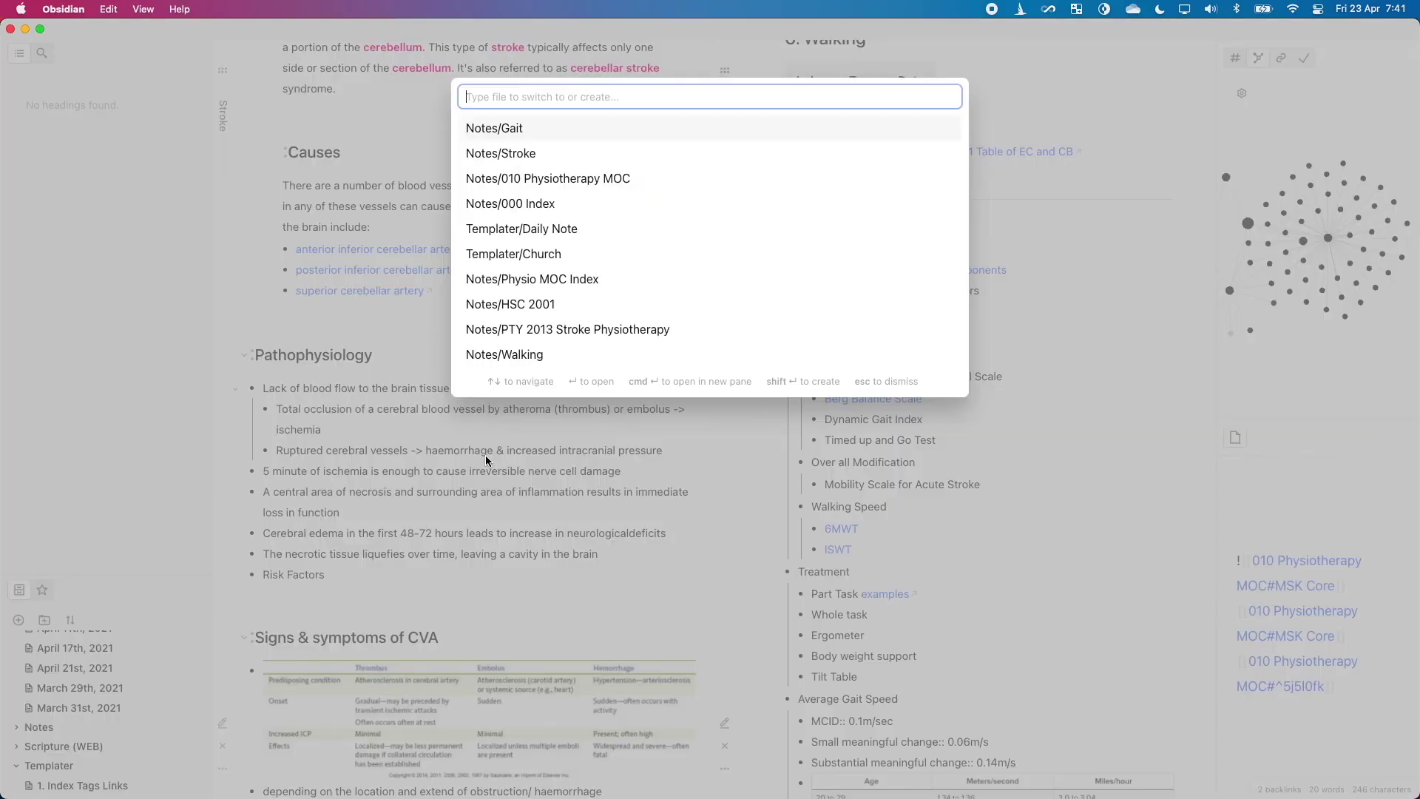
# Open the PTY 2013 Stroke Physiotherapy note in a new pane
pyautogui.write('pty2013')
pyautogui.press('Down')
pyautogui.press('Down')
pyautogui.press('super+Return')
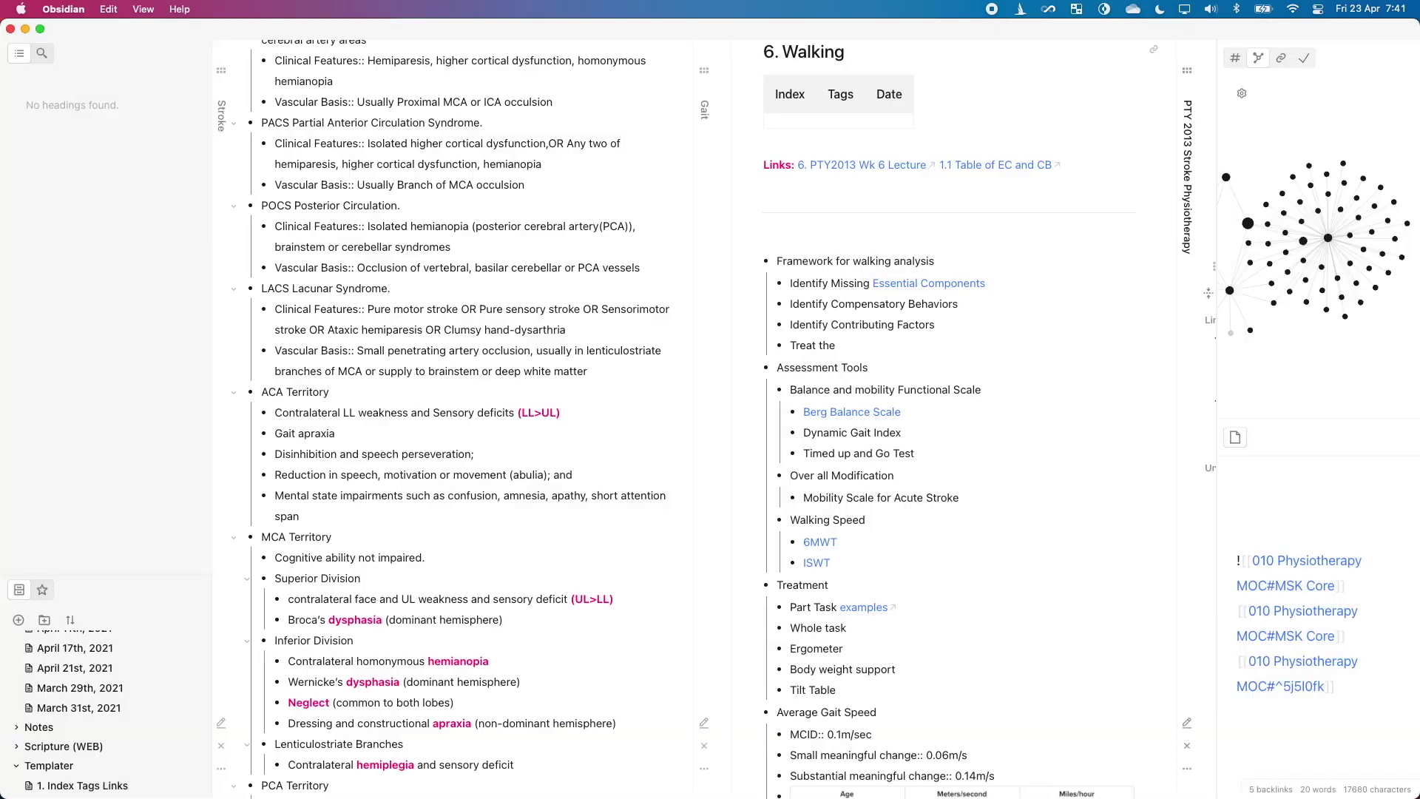
pyautogui.scroll(-5, 832, 456)
pyautogui.scroll(-5, 832, 456)
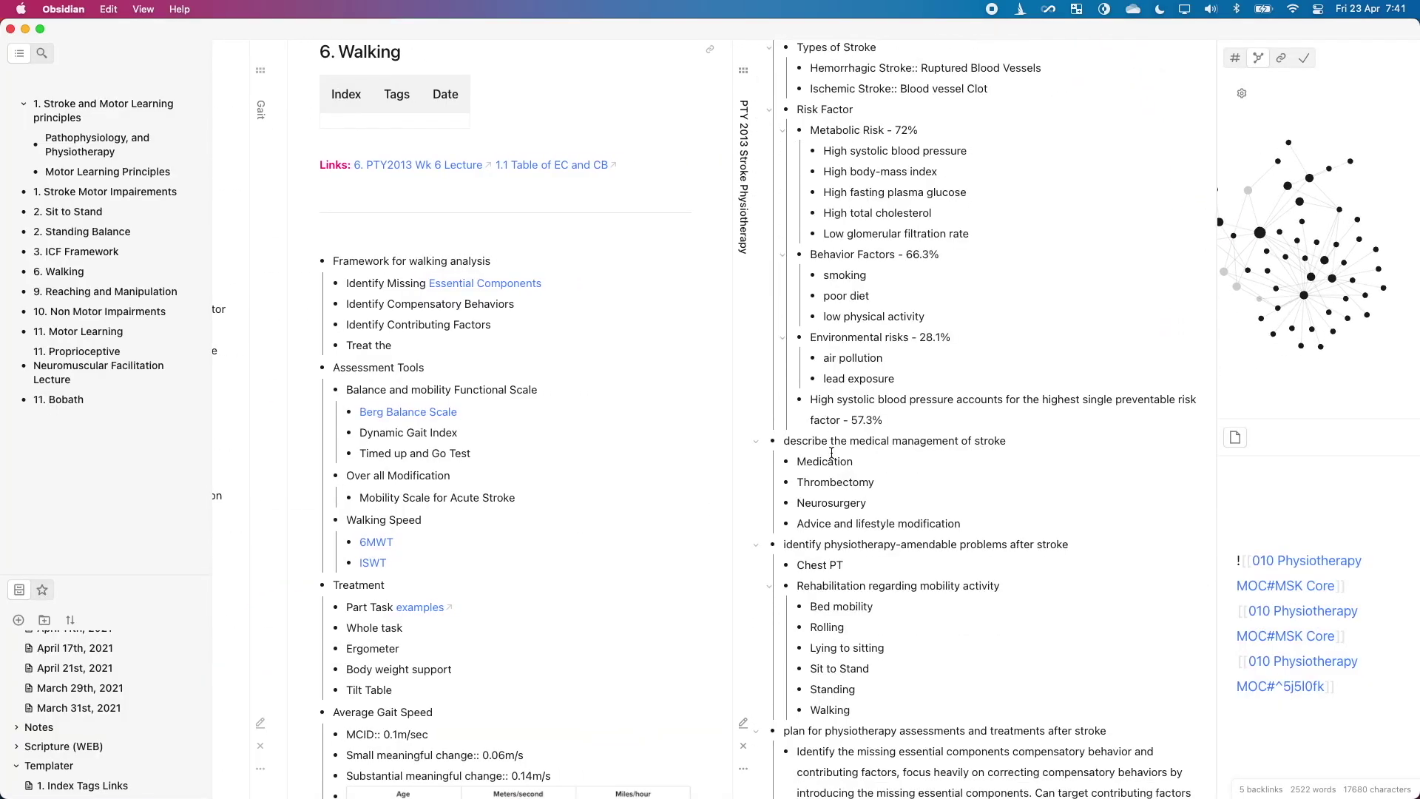
# Open the Stroke note in a new pane and collapse its Pathophysiology section
pyautogui.press('super+o')
pyautogui.write('stroke')
pyautogui.press('super+Return')
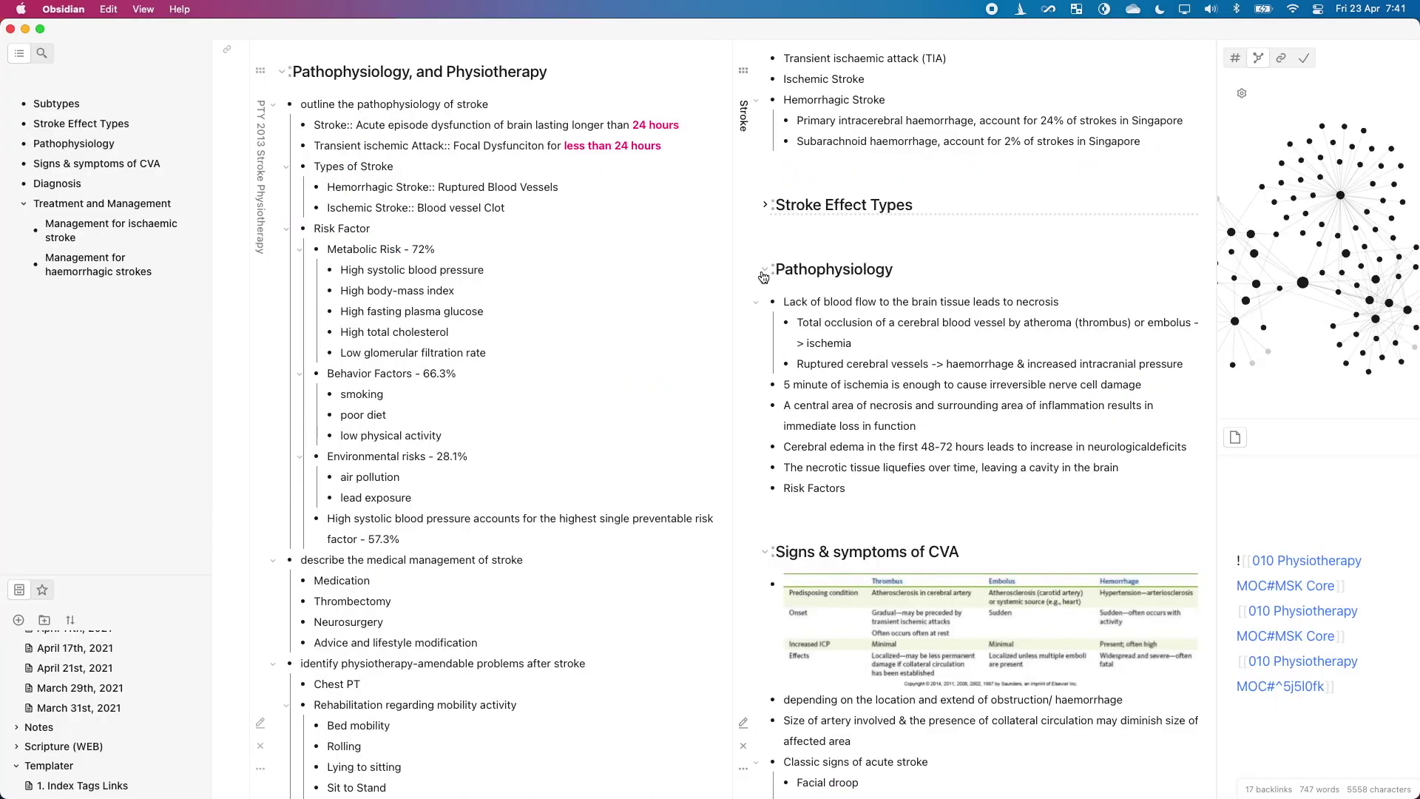
pyautogui.click(765, 270)
# Retype the transient ischemic attack line as 'dysfunction for more than 24 hours'
pyautogui.scroll(-5, 848, 410)
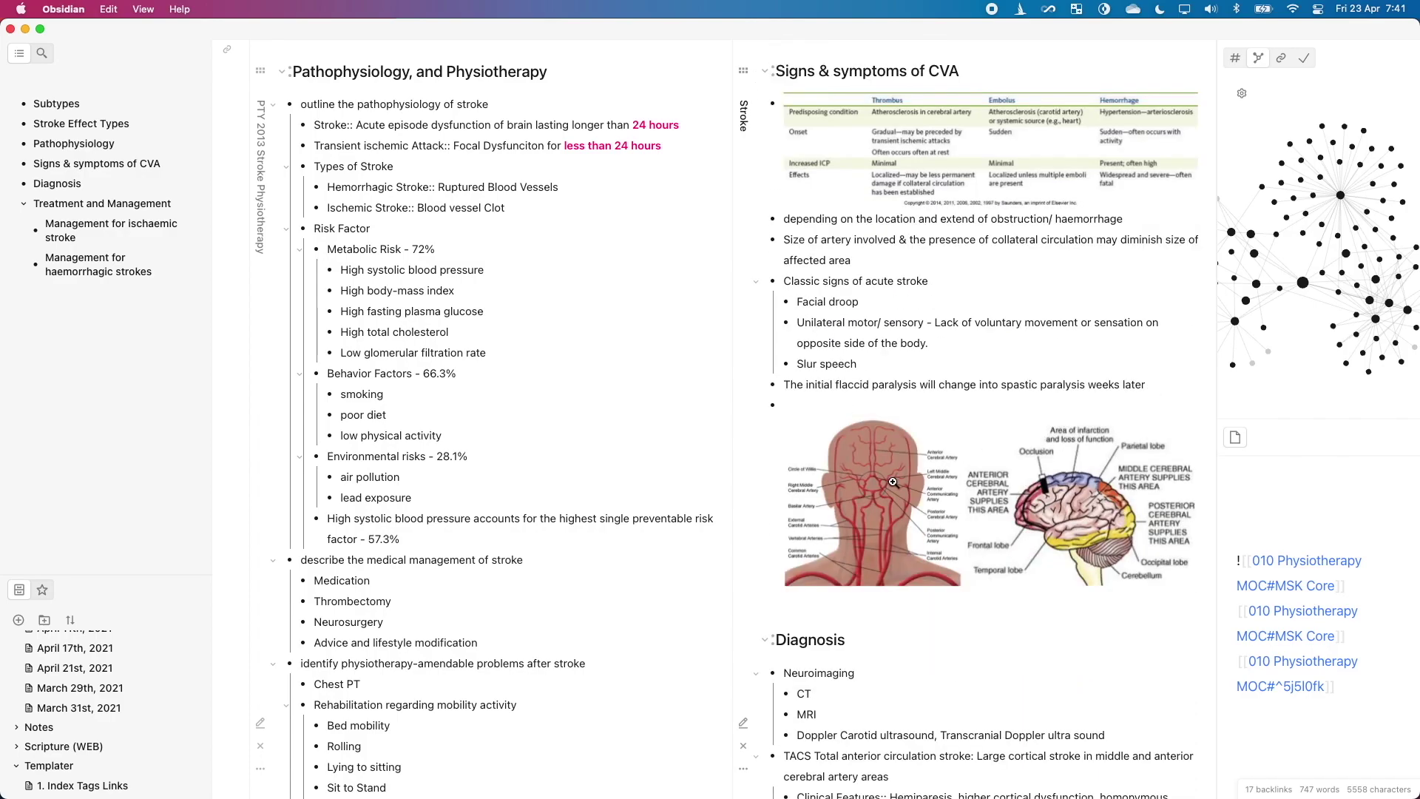
pyautogui.scroll(-3, 446, 507)
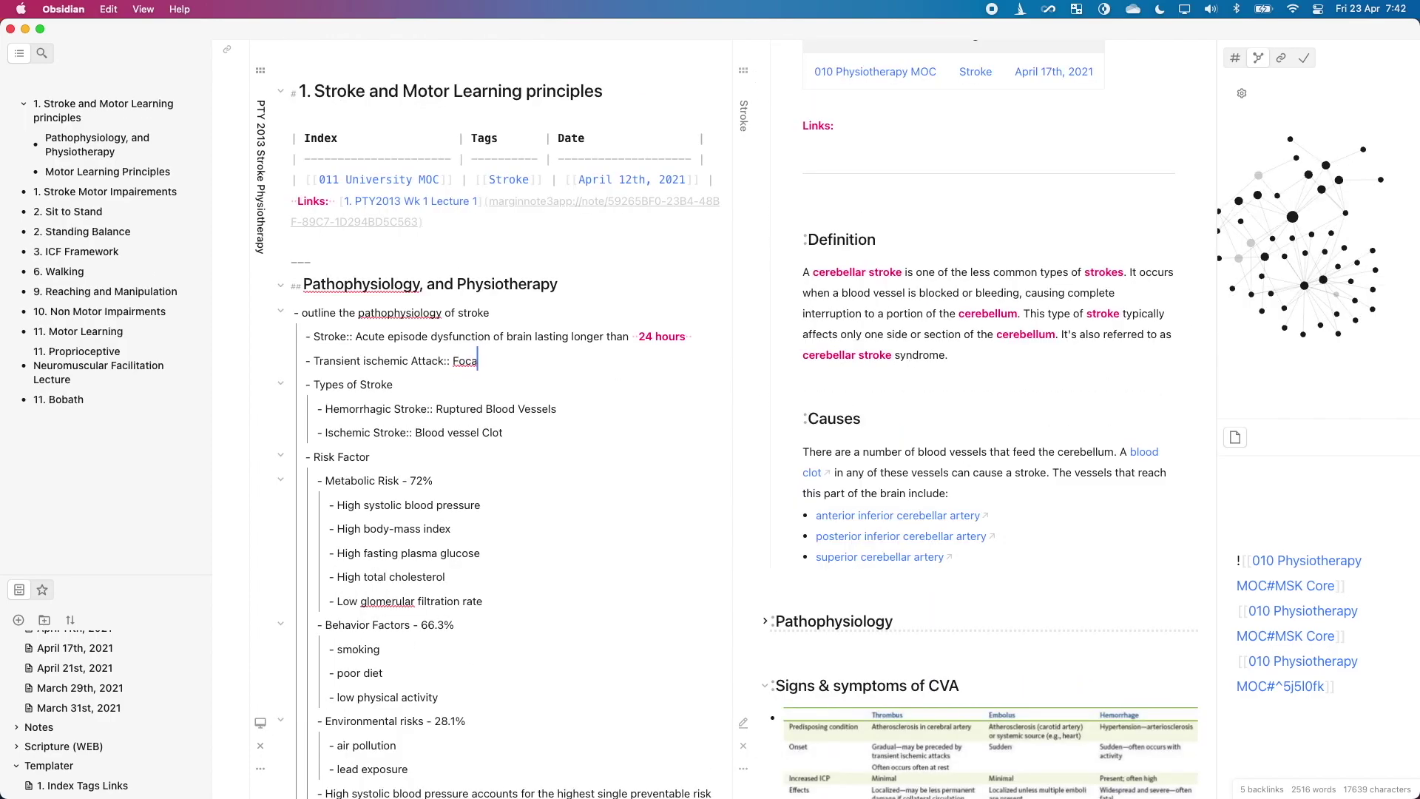
pyautogui.write('dysf')
pyautogui.write('unction for more than 24 hours')
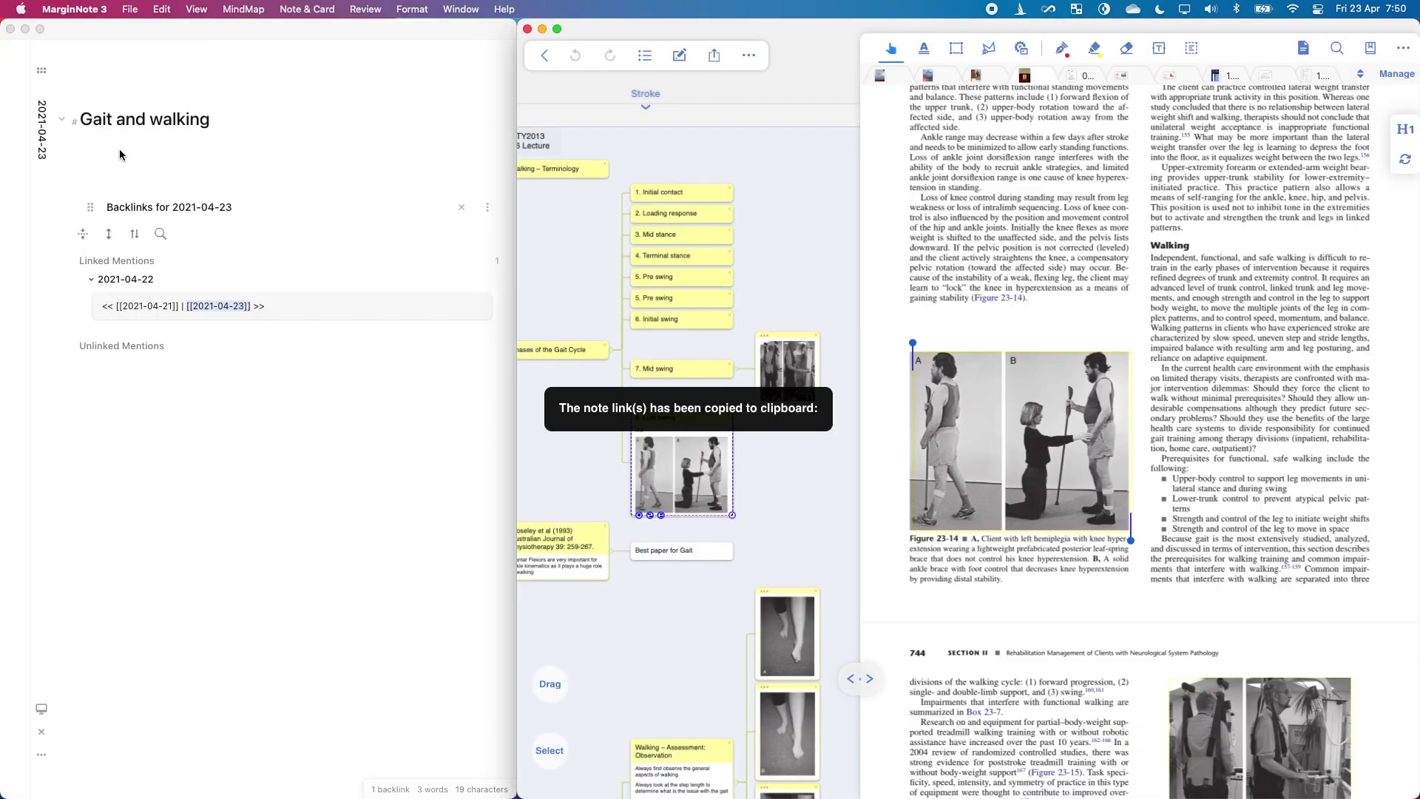
pyautogui.click(118, 148)
# Start the 'Margin Note Link 8. Late Swing' link and copy the Late swing card's link
pyautogui.press('super+k')
pyautogui.write('Margin Note Link 8')
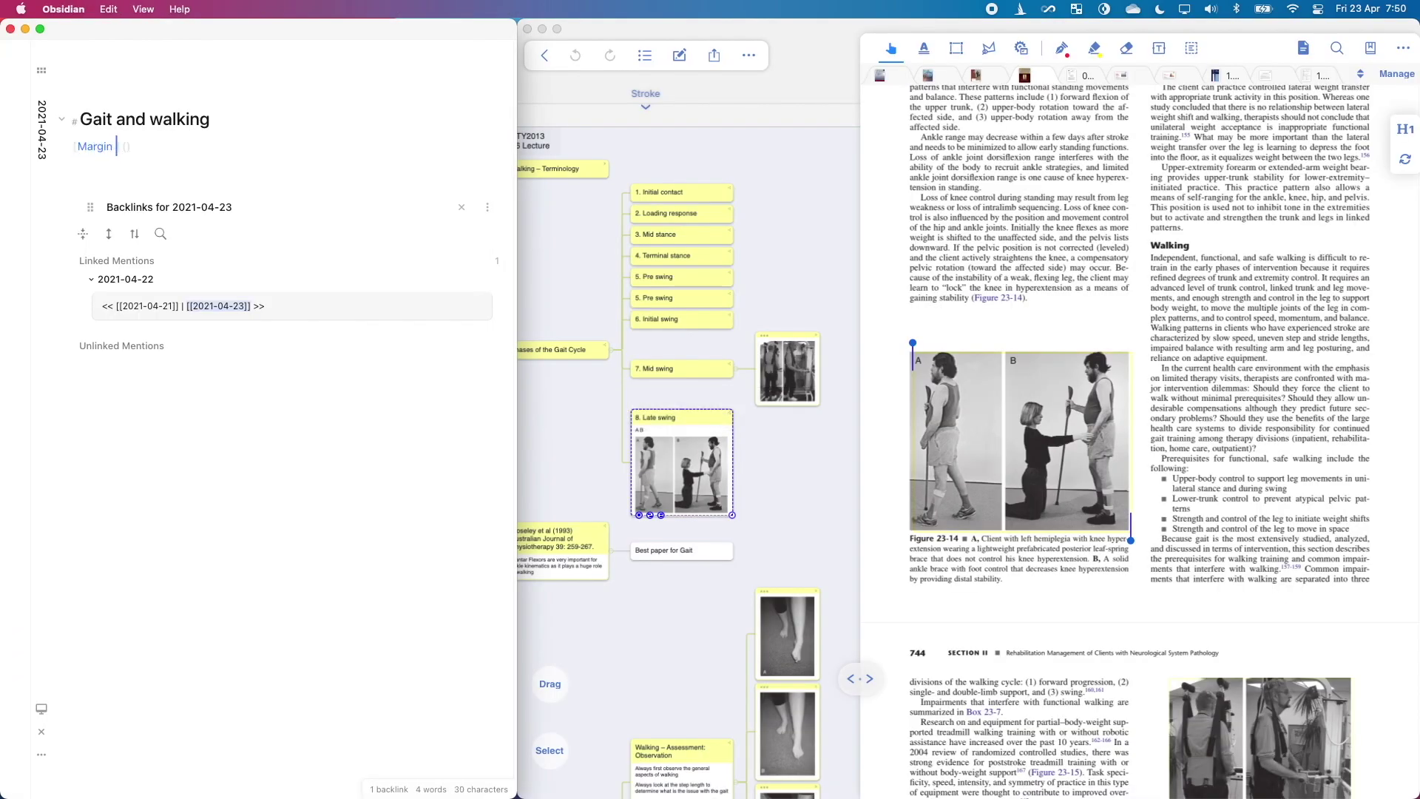
pyautogui.write('. Late Swing')
pyautogui.click(692, 565)
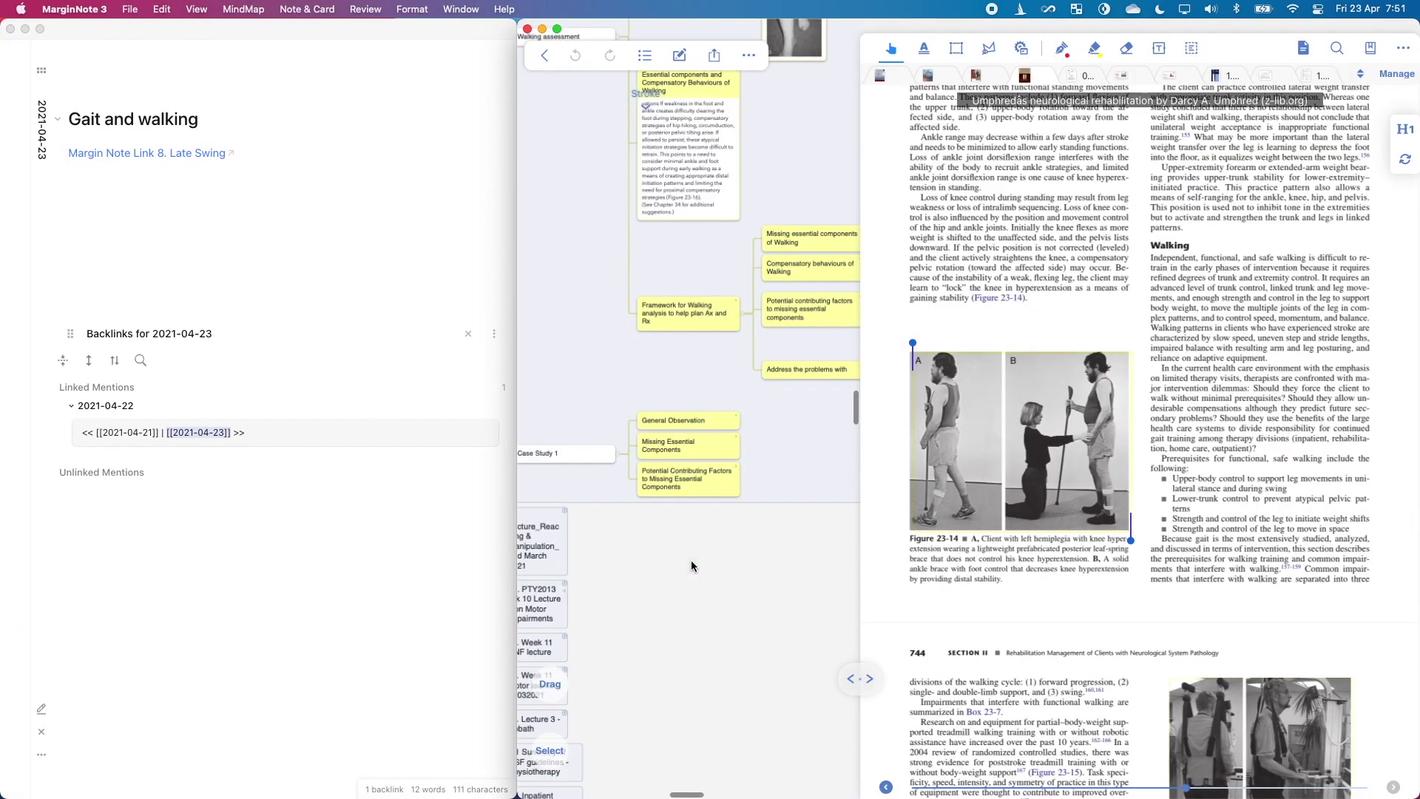
pyautogui.click(117, 157)
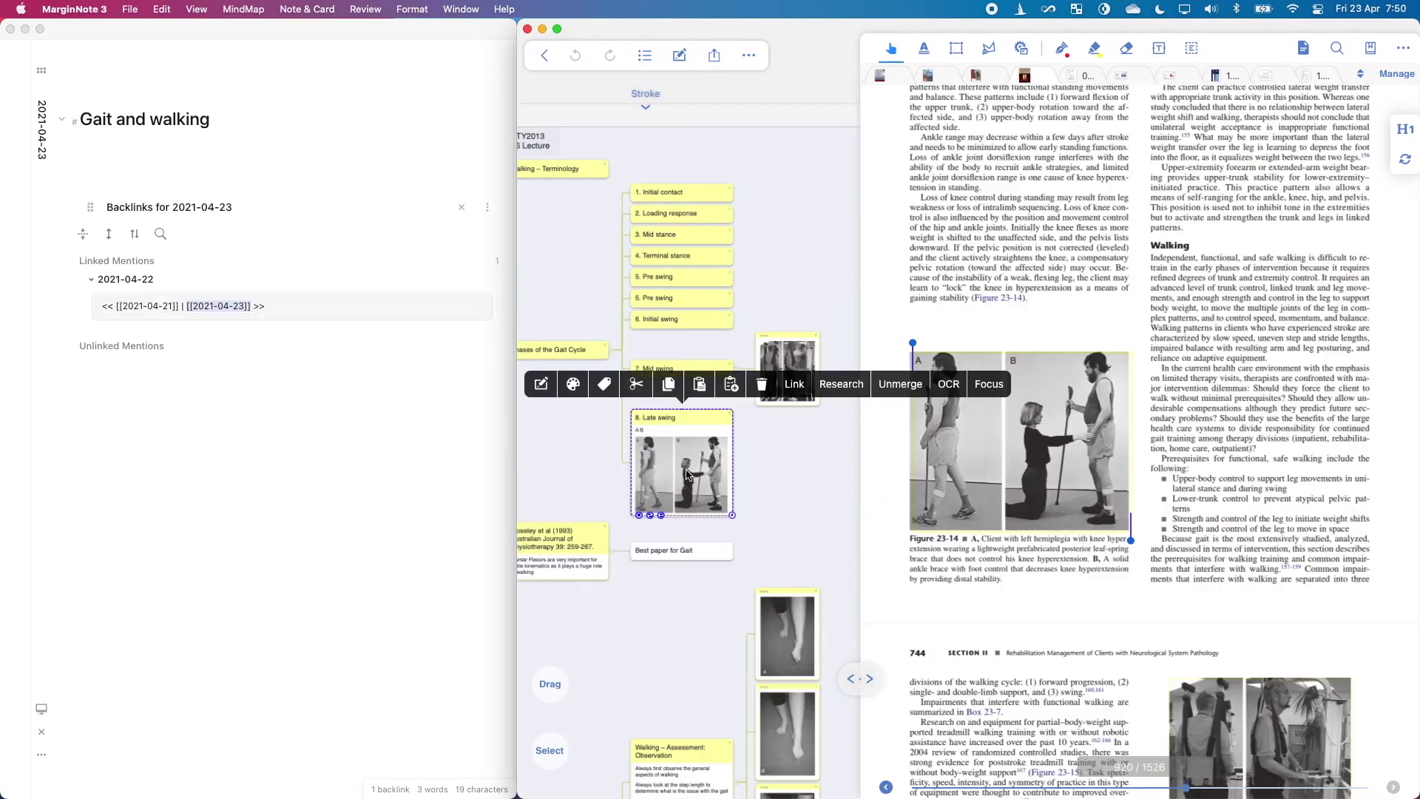
pyautogui.click(794, 384)
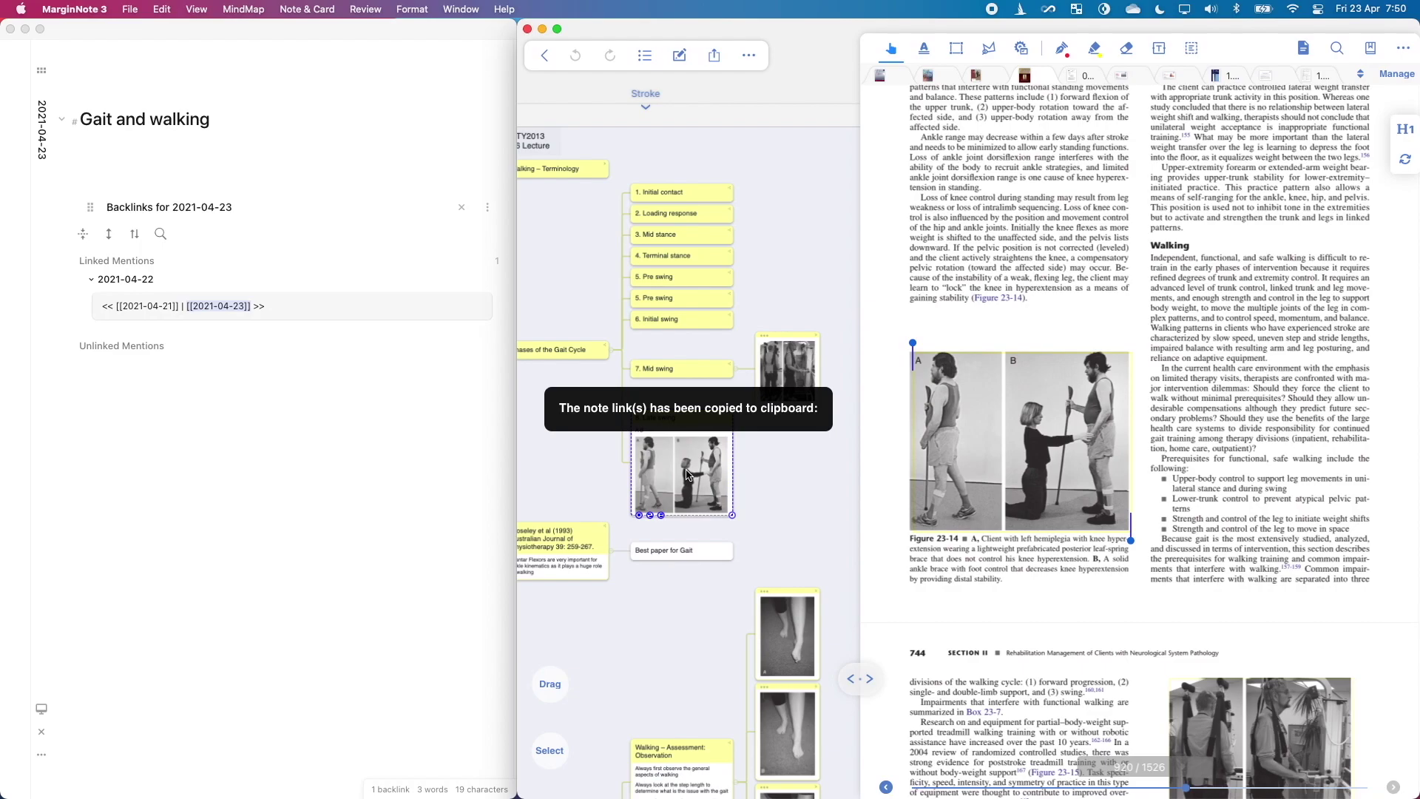
# Complete the '[Margin Note Link 8. Late Swing]' link with the pasted MarginNote card URL
pyautogui.click(118, 148)
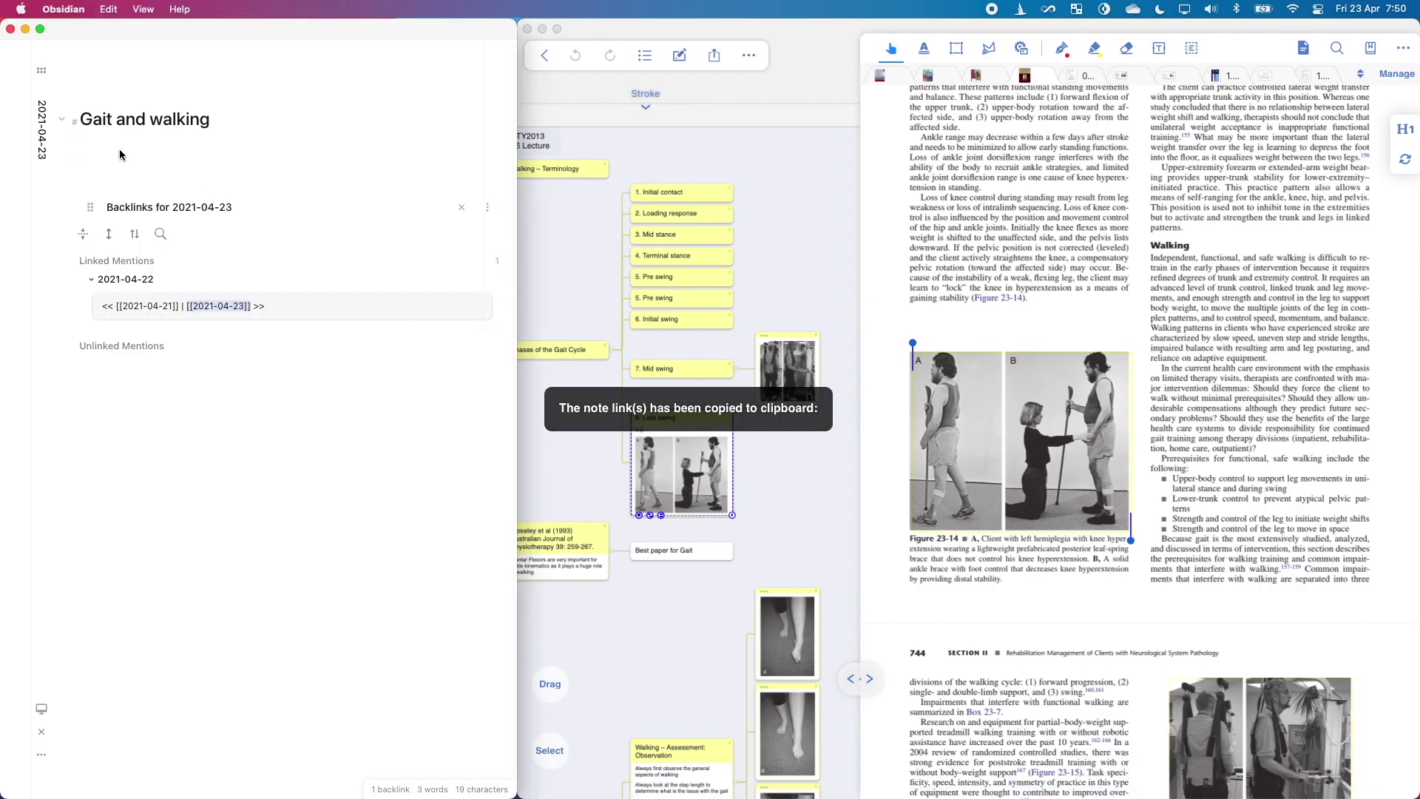
pyautogui.write('[Margin Note Li')
pyautogui.write('nk 8. Late Swing')
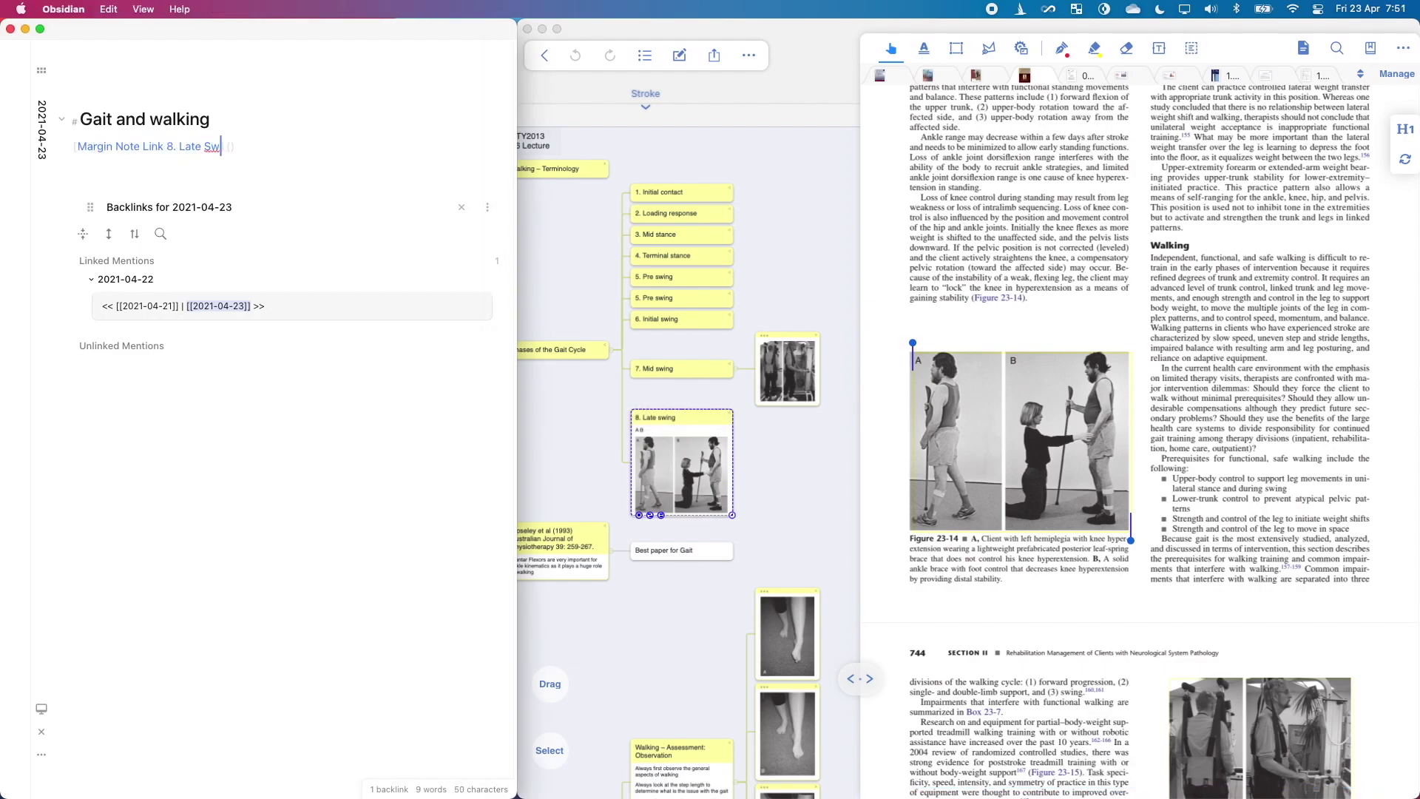
pyautogui.press('Right')
pyautogui.press('Right')
pyautogui.press('super+v')
# Test the link in reading view, jumping to the Late swing card and figure
pyautogui.press('super+e')
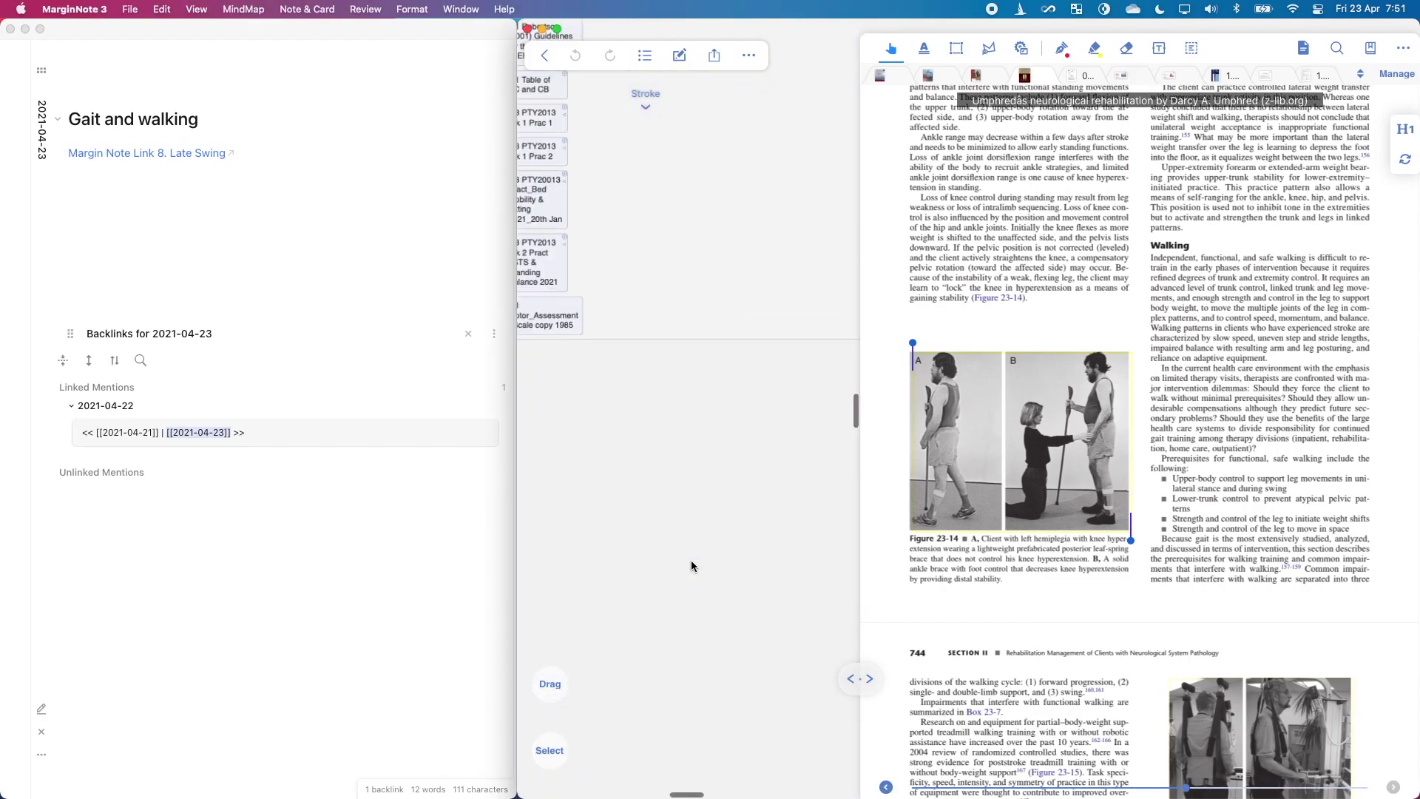
pyautogui.click(118, 158)
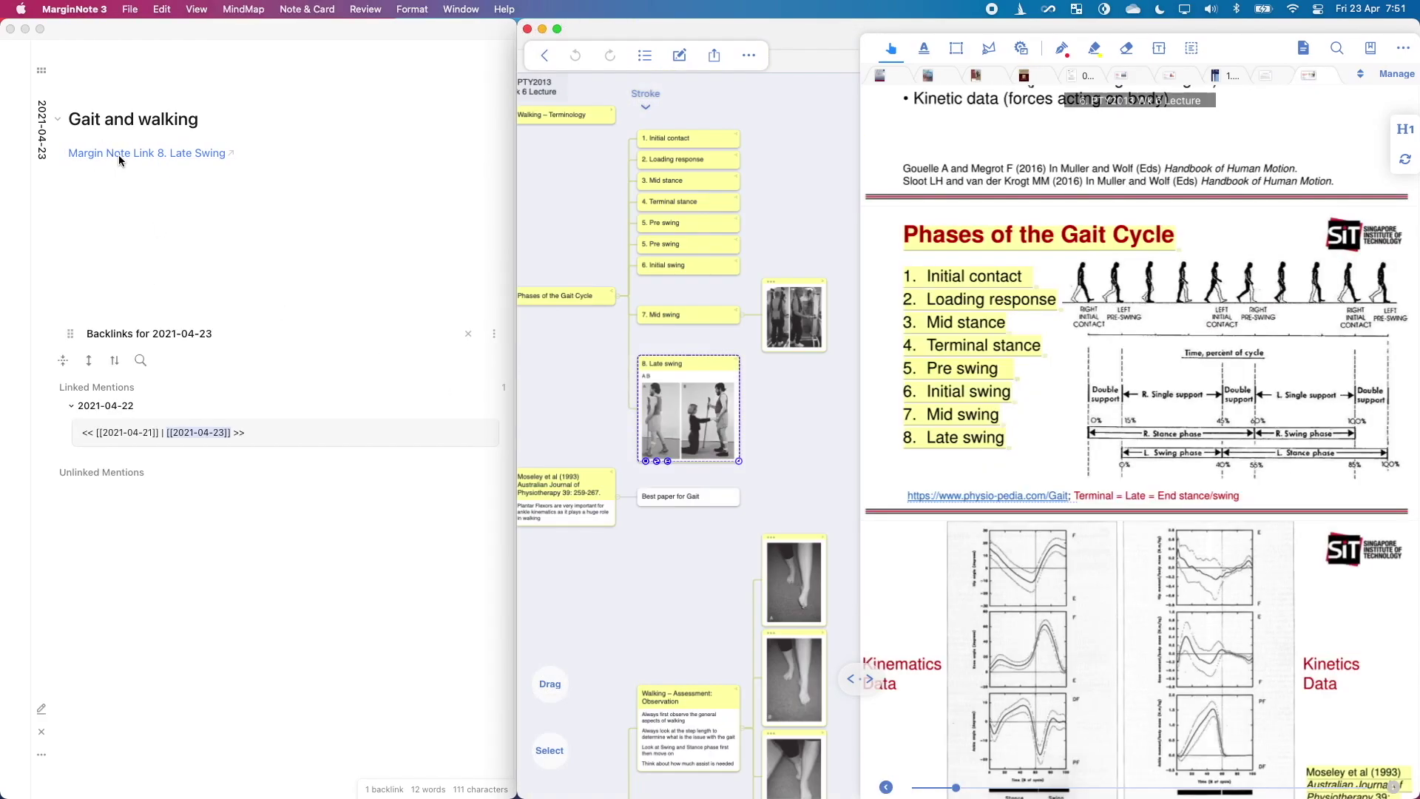
pyautogui.click(721, 418)
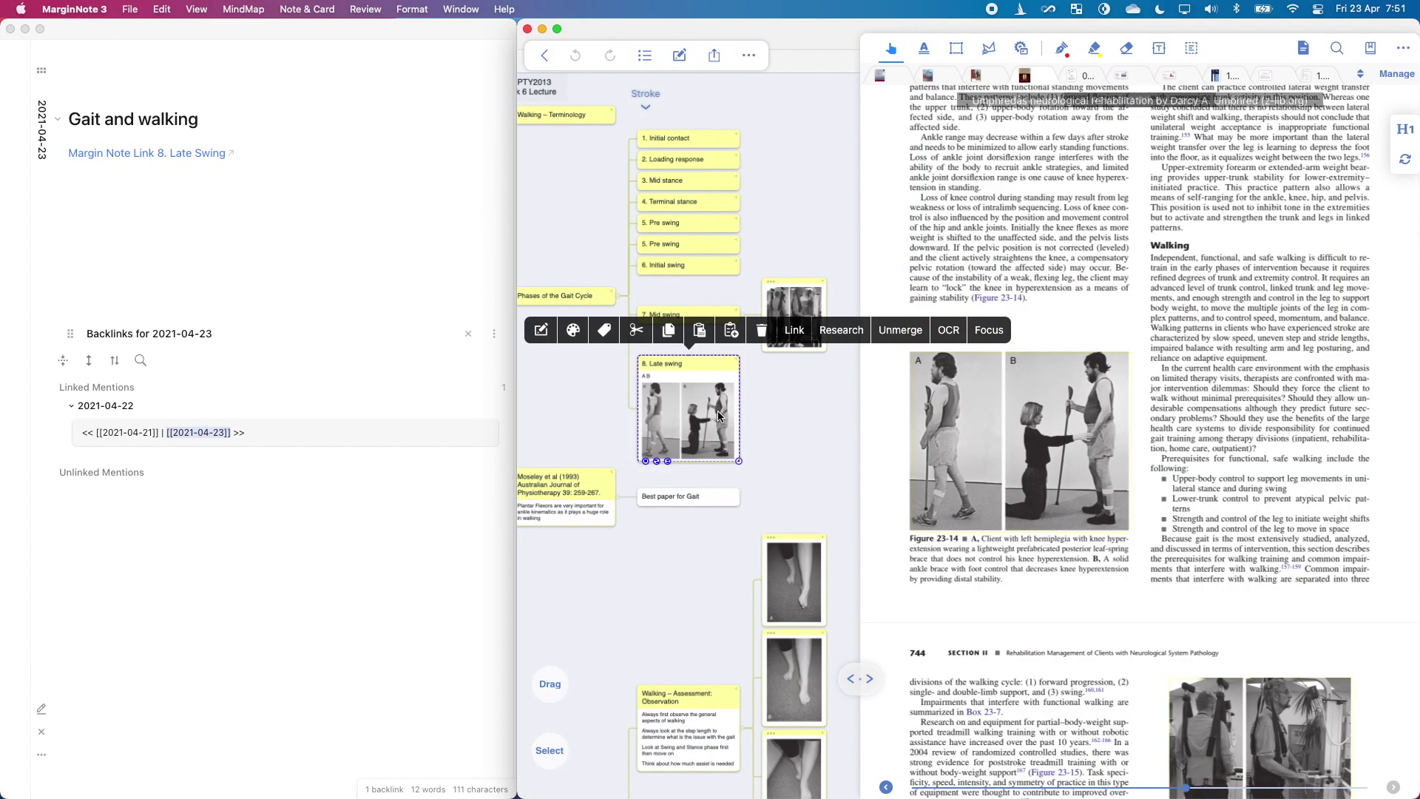
pyautogui.scroll(-2, 1133, 471)
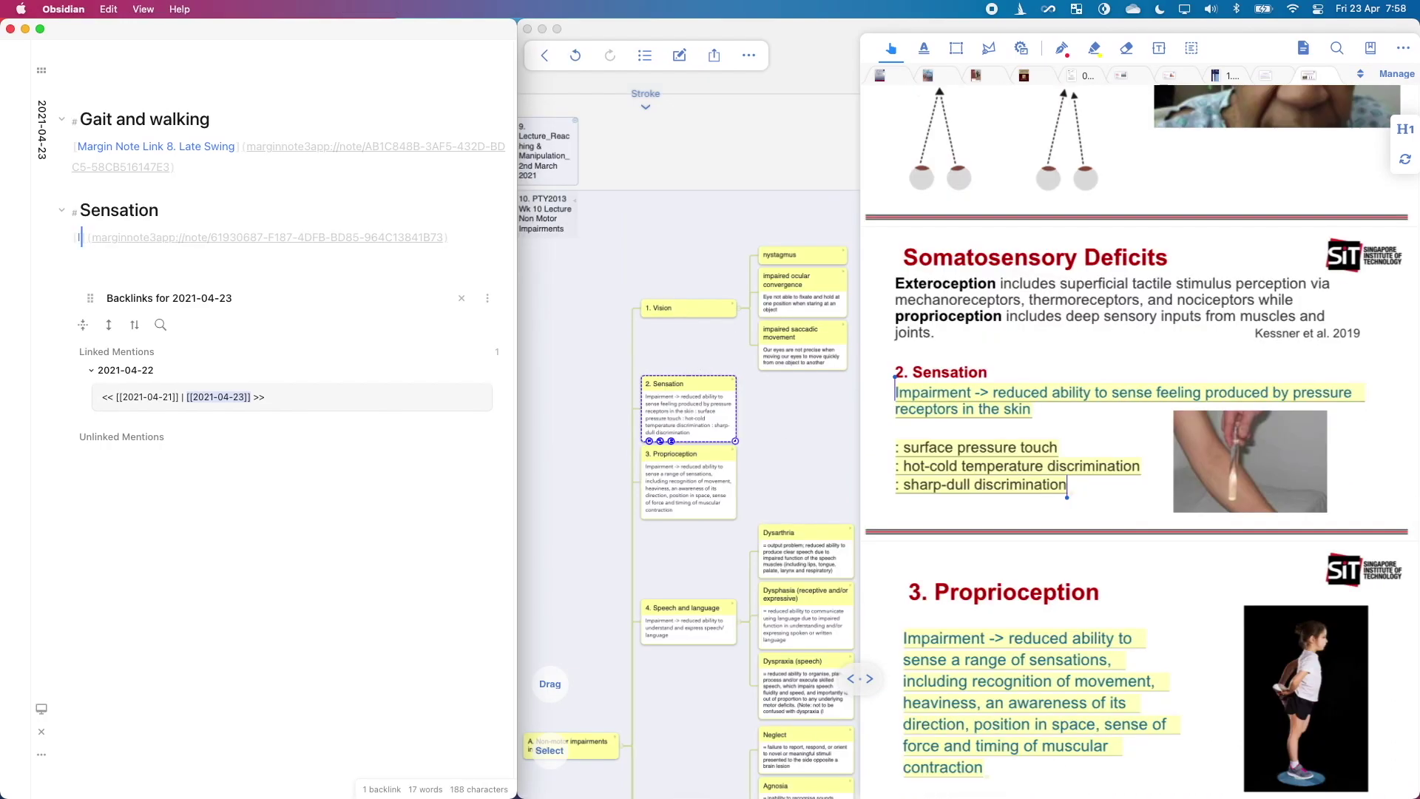
# Add 'link to margin note' under Sensation, restore split view, and open the 2. Sensation card
pyautogui.write('link to margin note](marginnote3app://note/61930687-F187-4DFB-BD85-964C13841B73')
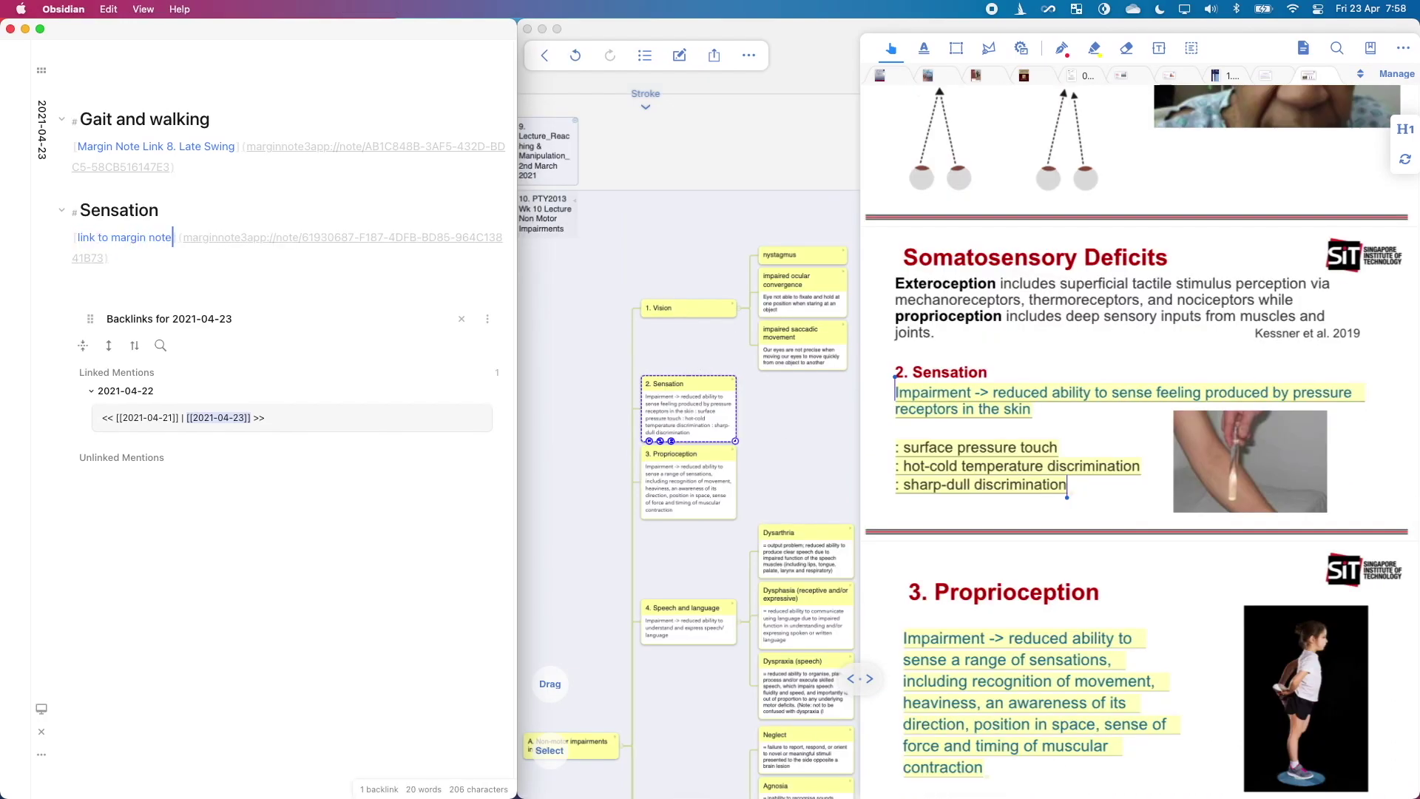
pyautogui.moveTo(464, 21); pyautogui.dragTo(556, 213)
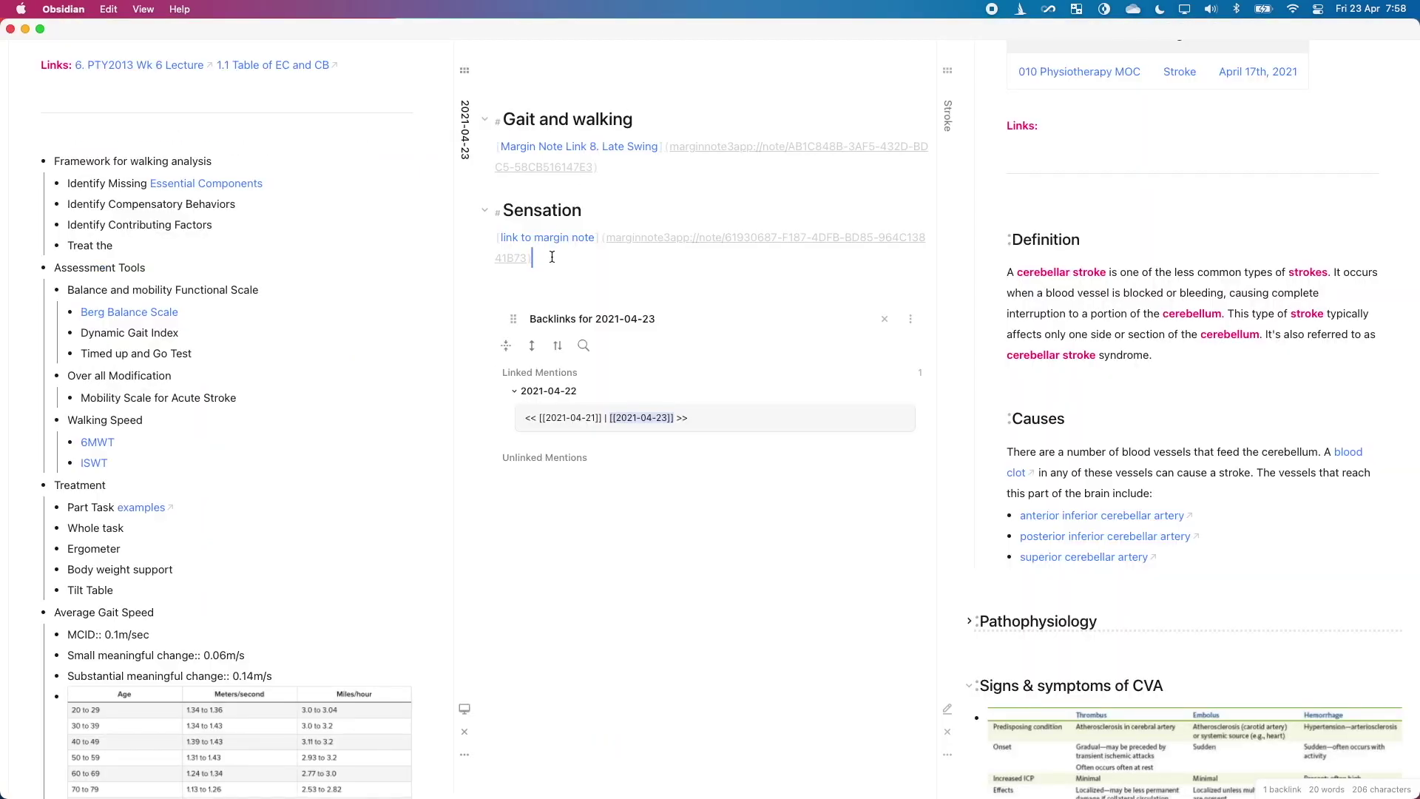
pyautogui.click(551, 259)
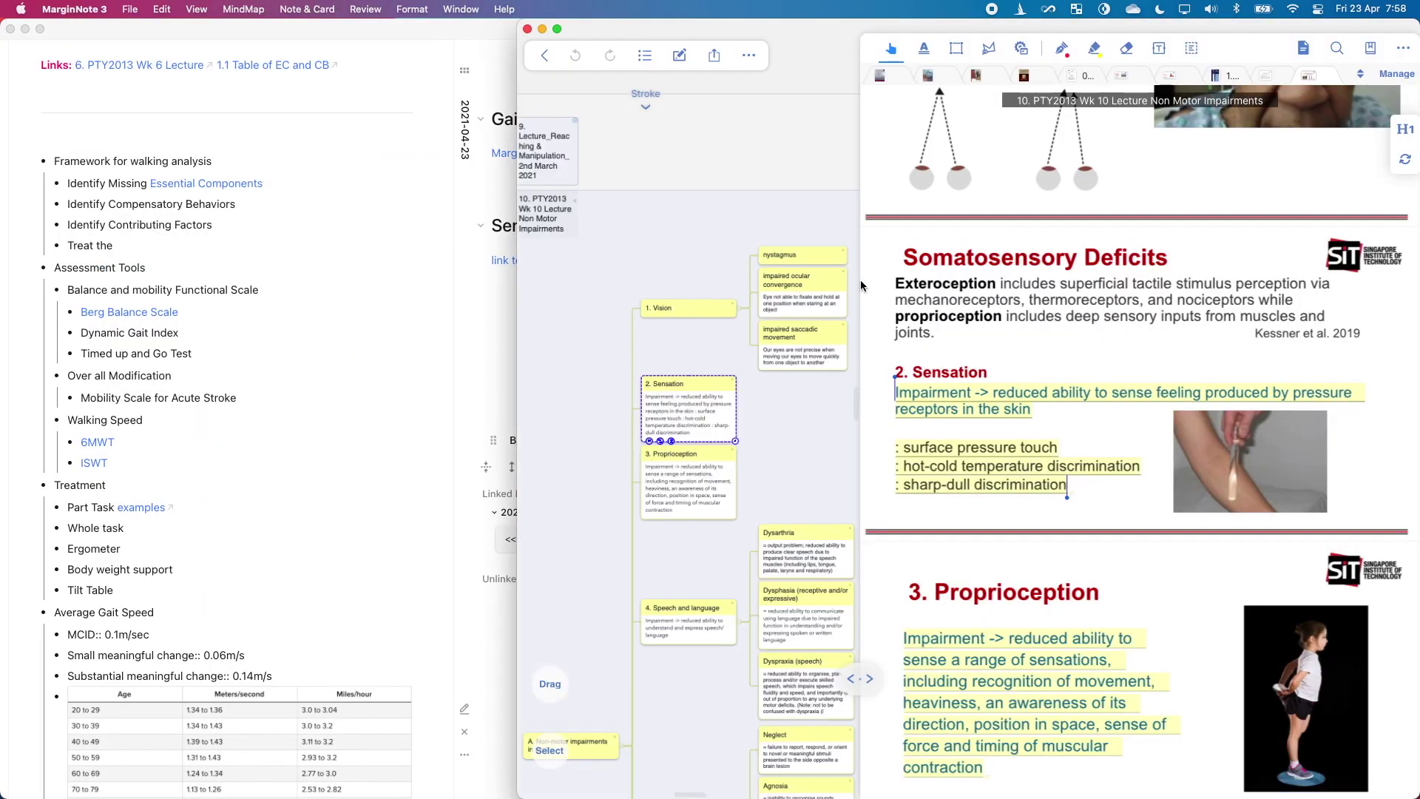
pyautogui.click(516, 260)
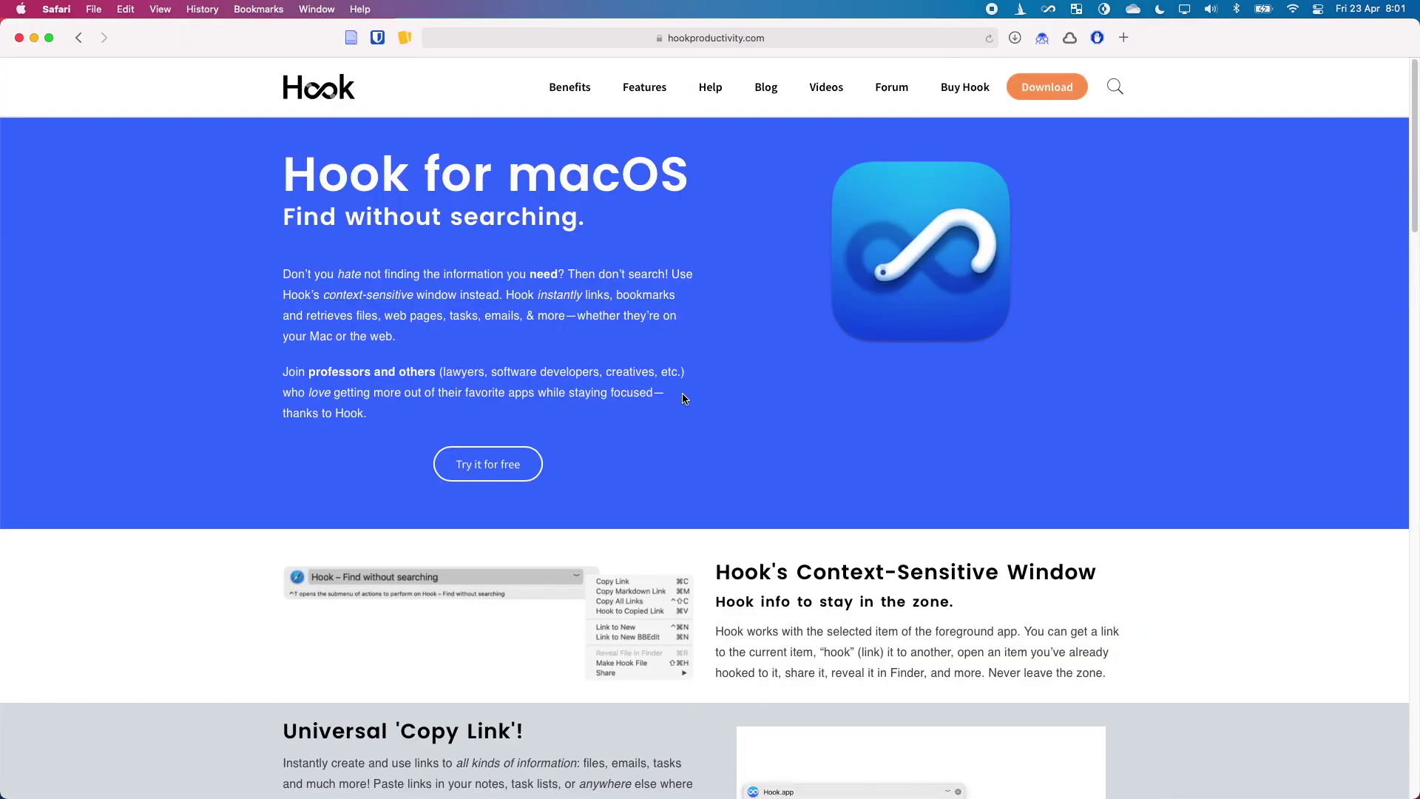
# Open and dismiss Hook's window on the Hook for macOS page, then show Mission Control
pyautogui.press('super+shift+space')
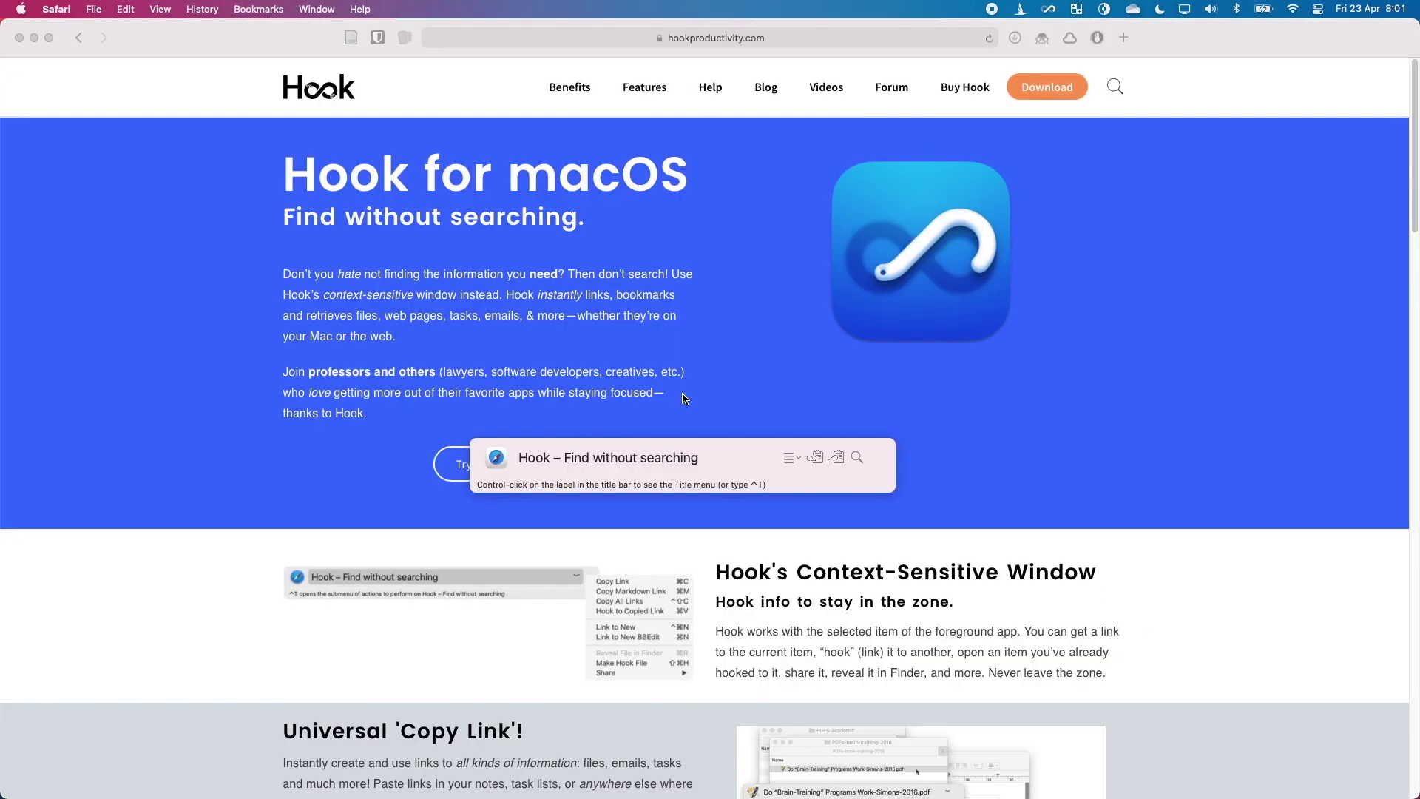
pyautogui.click(761, 409)
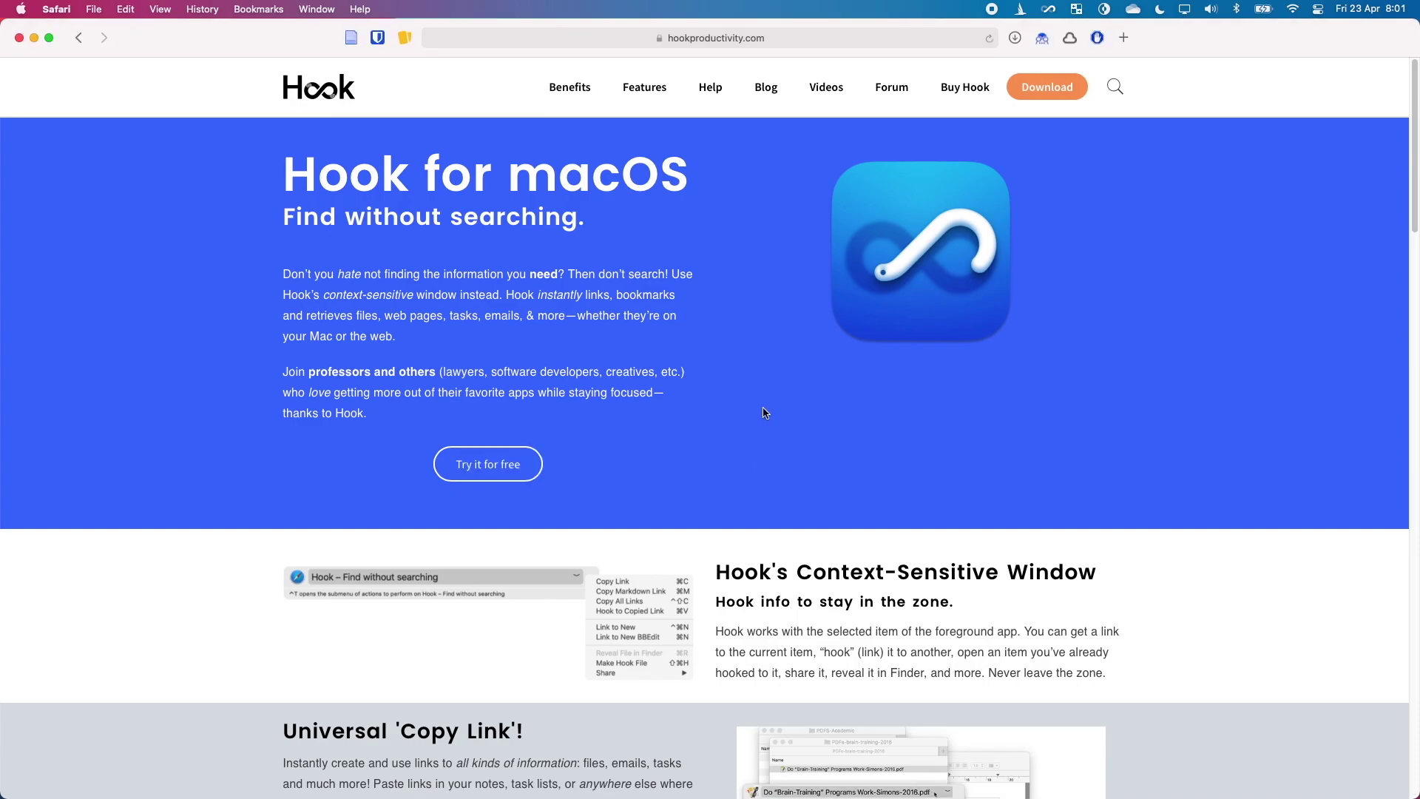
pyautogui.hotkey('ctrl', 'Up')
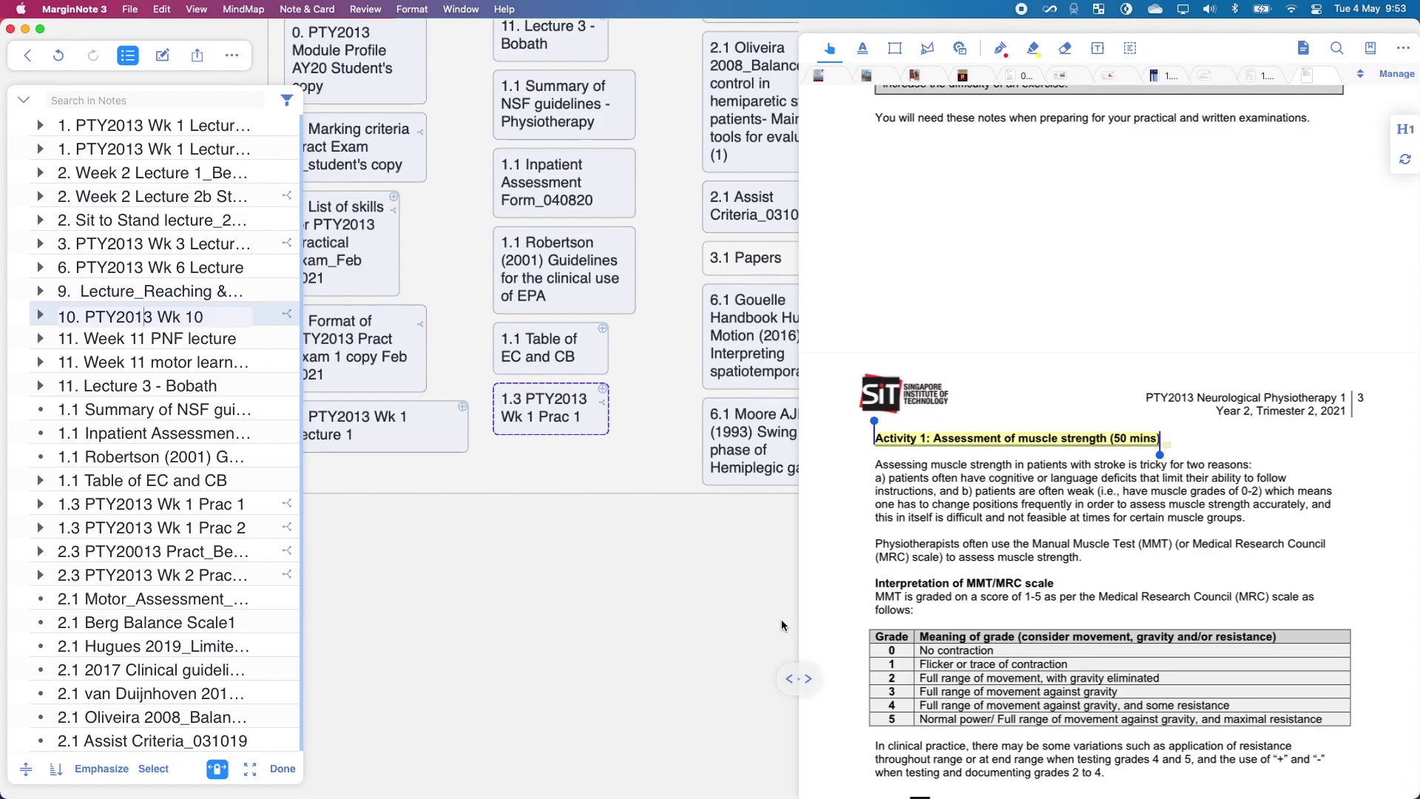
# Open the Week 1 Lecture 1 and Lecture 2 notes from the outline
pyautogui.click(530, 606)
pyautogui.scroll(5, 88, 337)
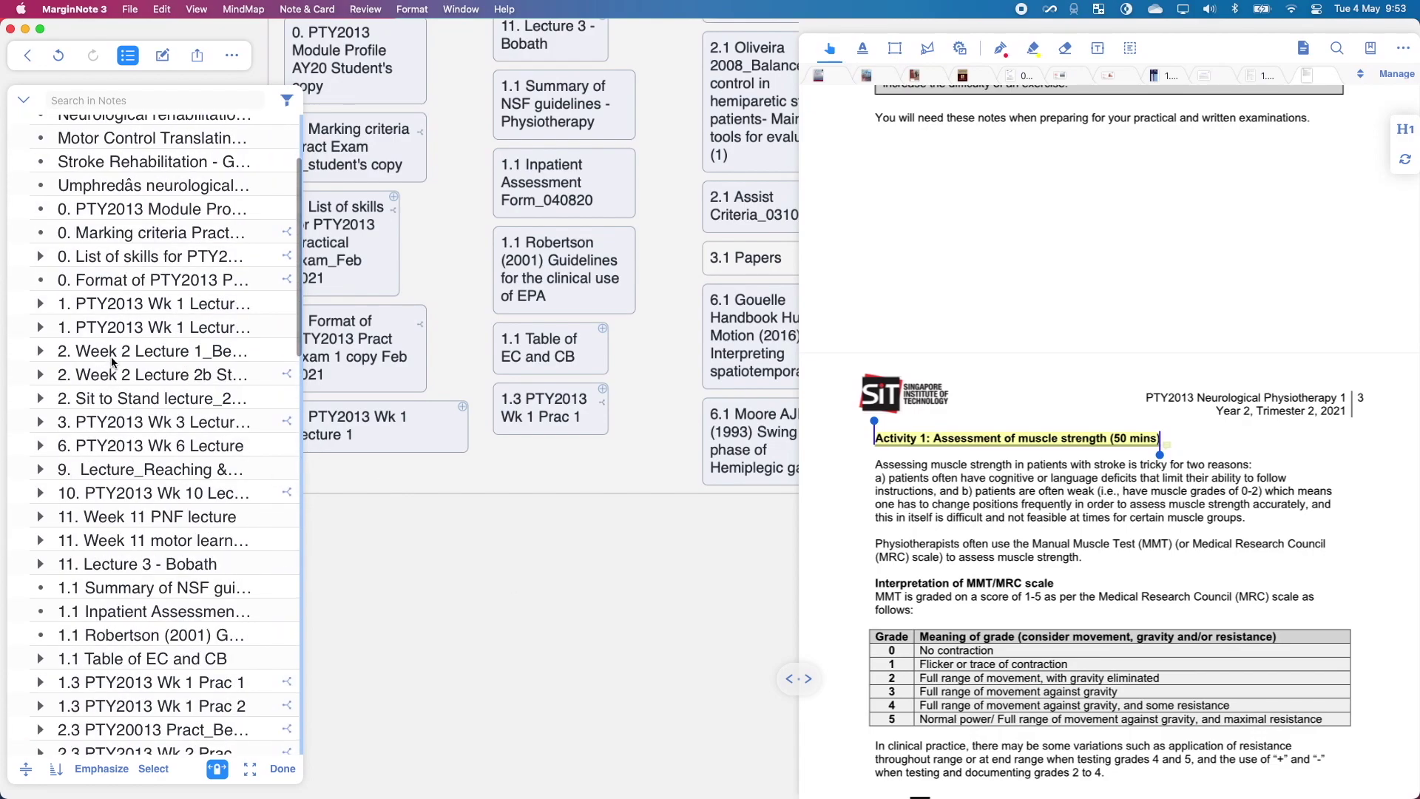
pyautogui.click(168, 305)
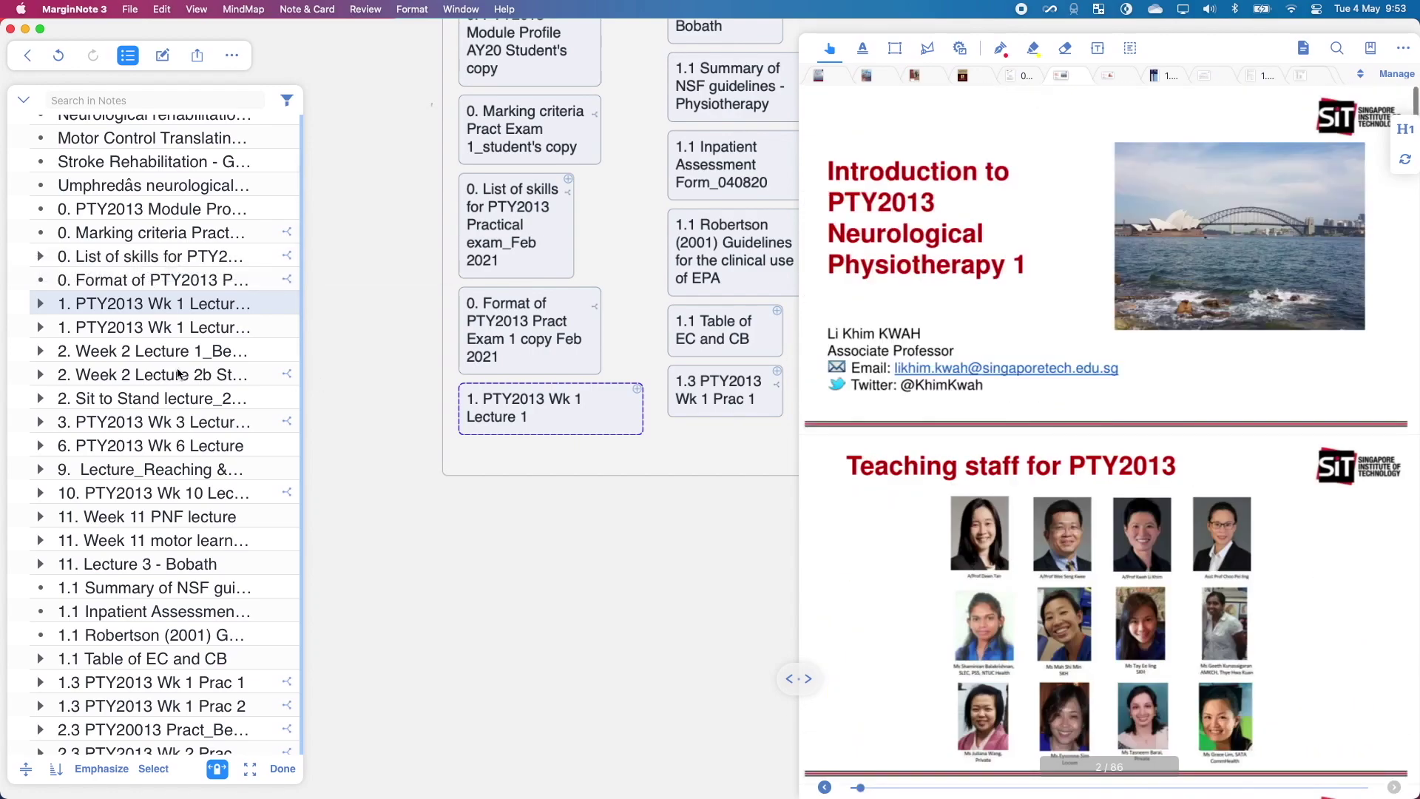
pyautogui.click(190, 339)
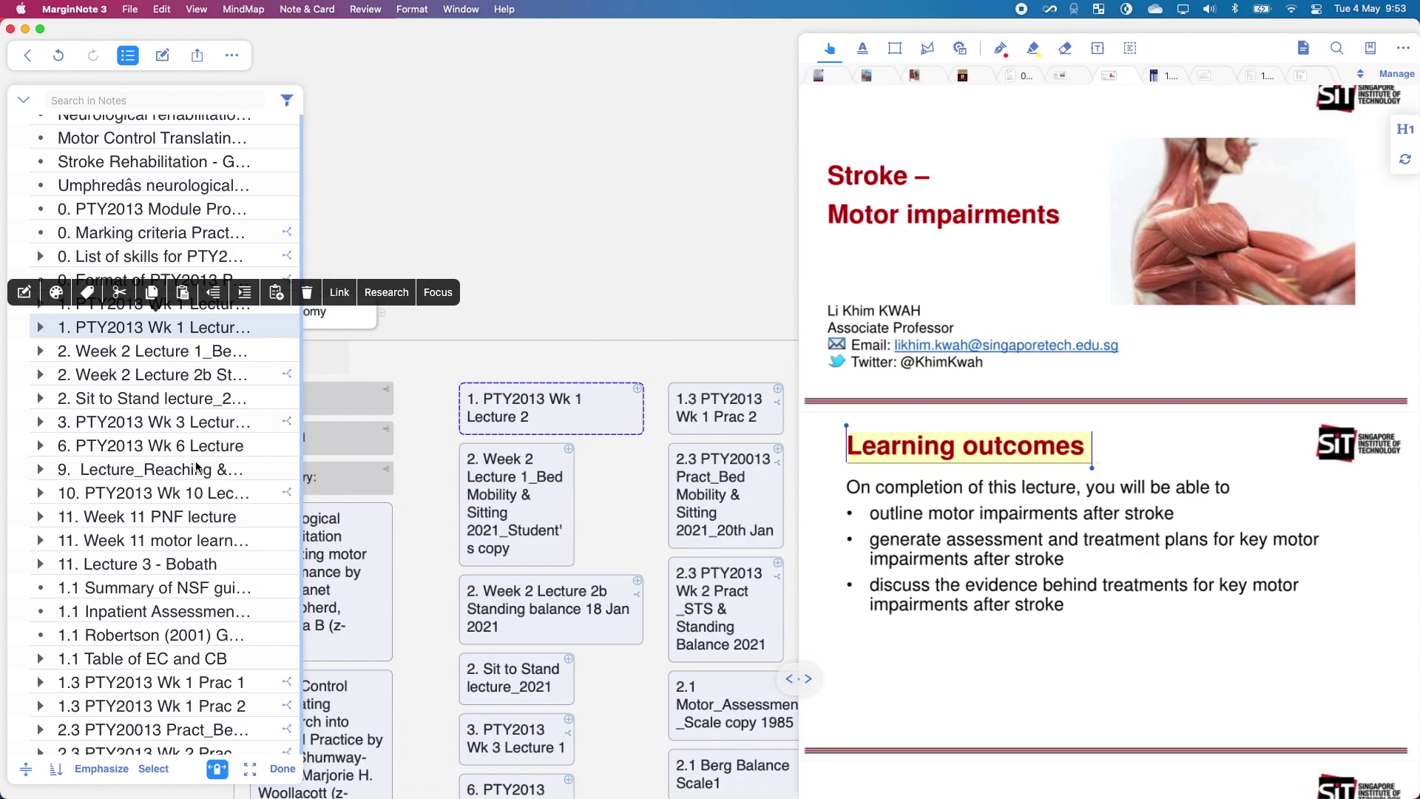
# Open the NSF guidelines summary and Robertson (2001) EPA guidelines notes
pyautogui.click(139, 589)
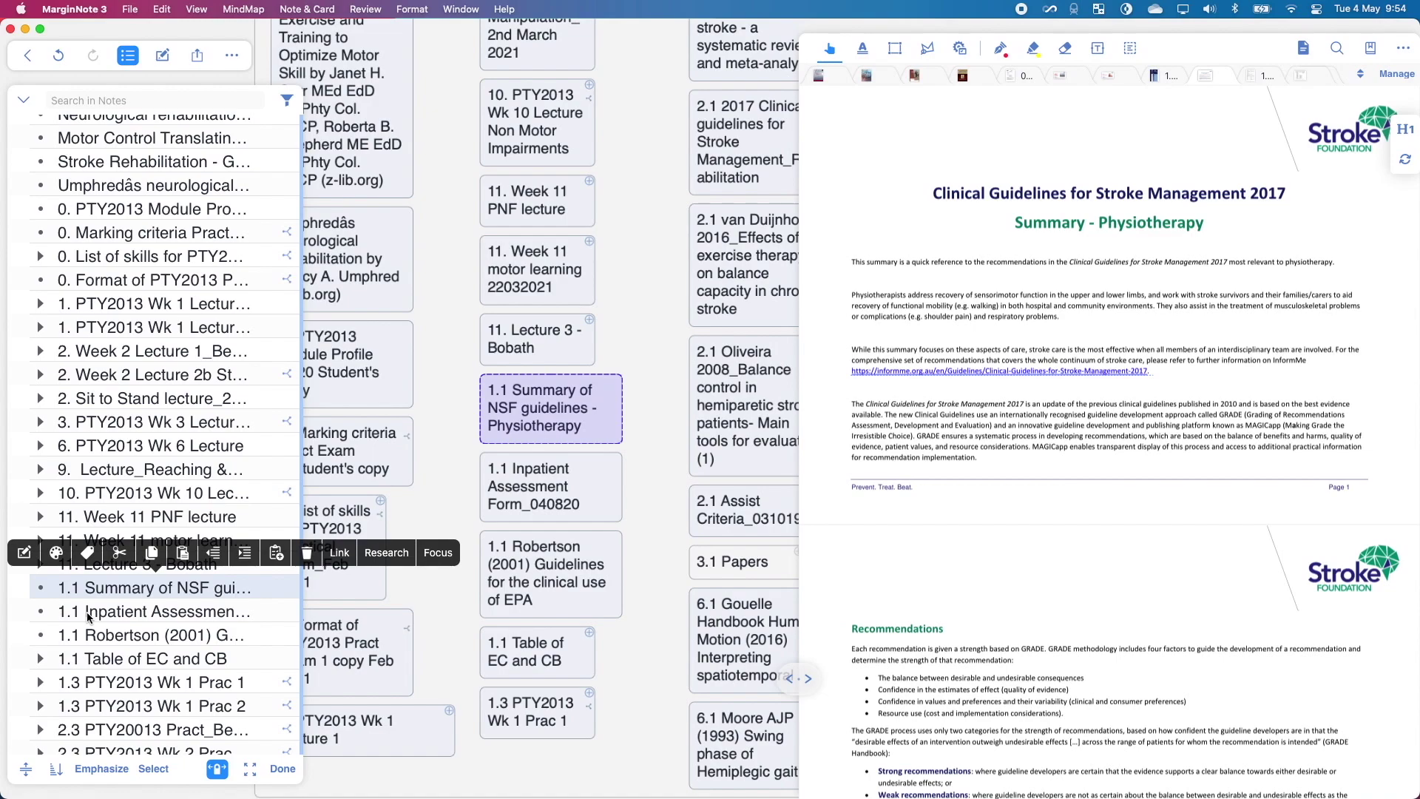
pyautogui.scroll(-1, 87, 610)
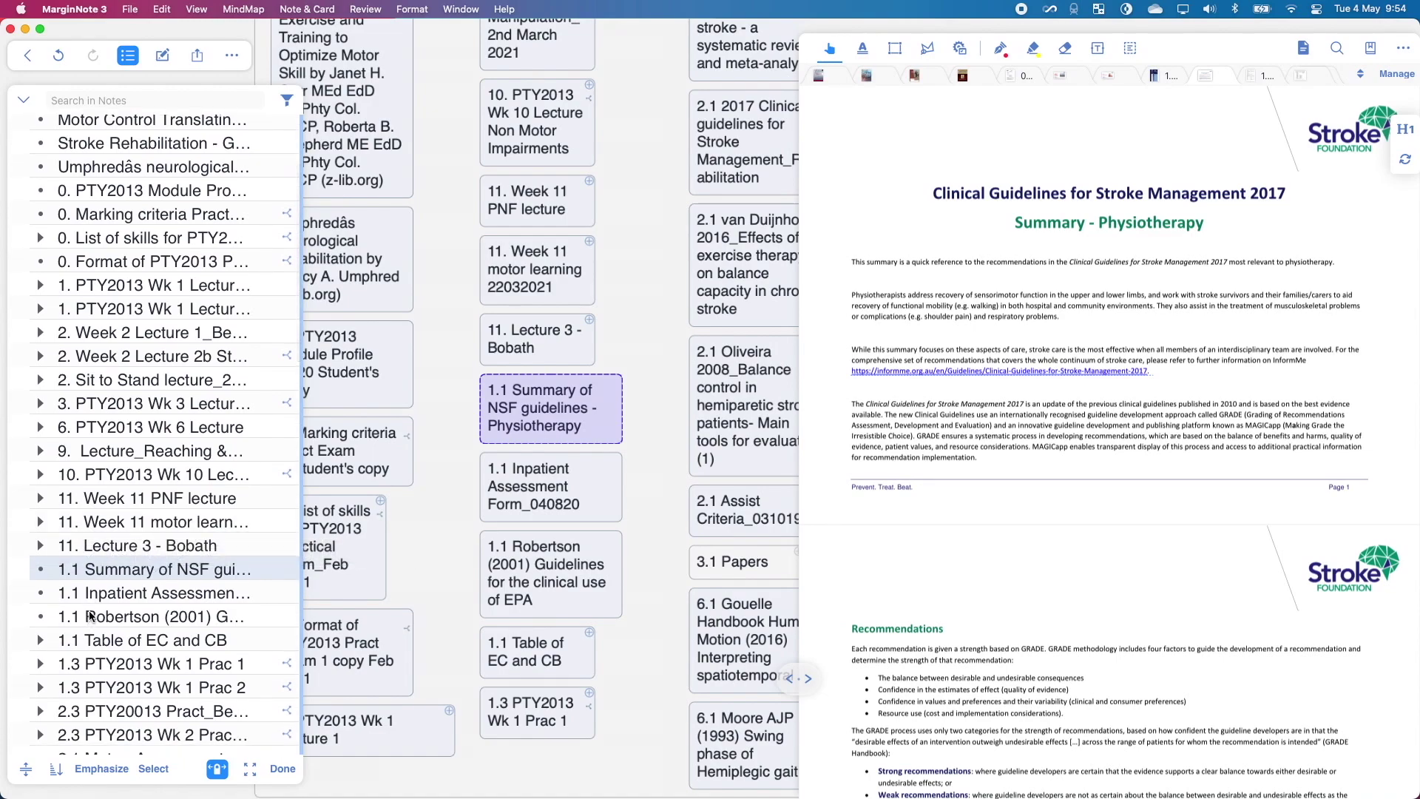
pyautogui.click(153, 620)
pyautogui.scroll(-5, 96, 542)
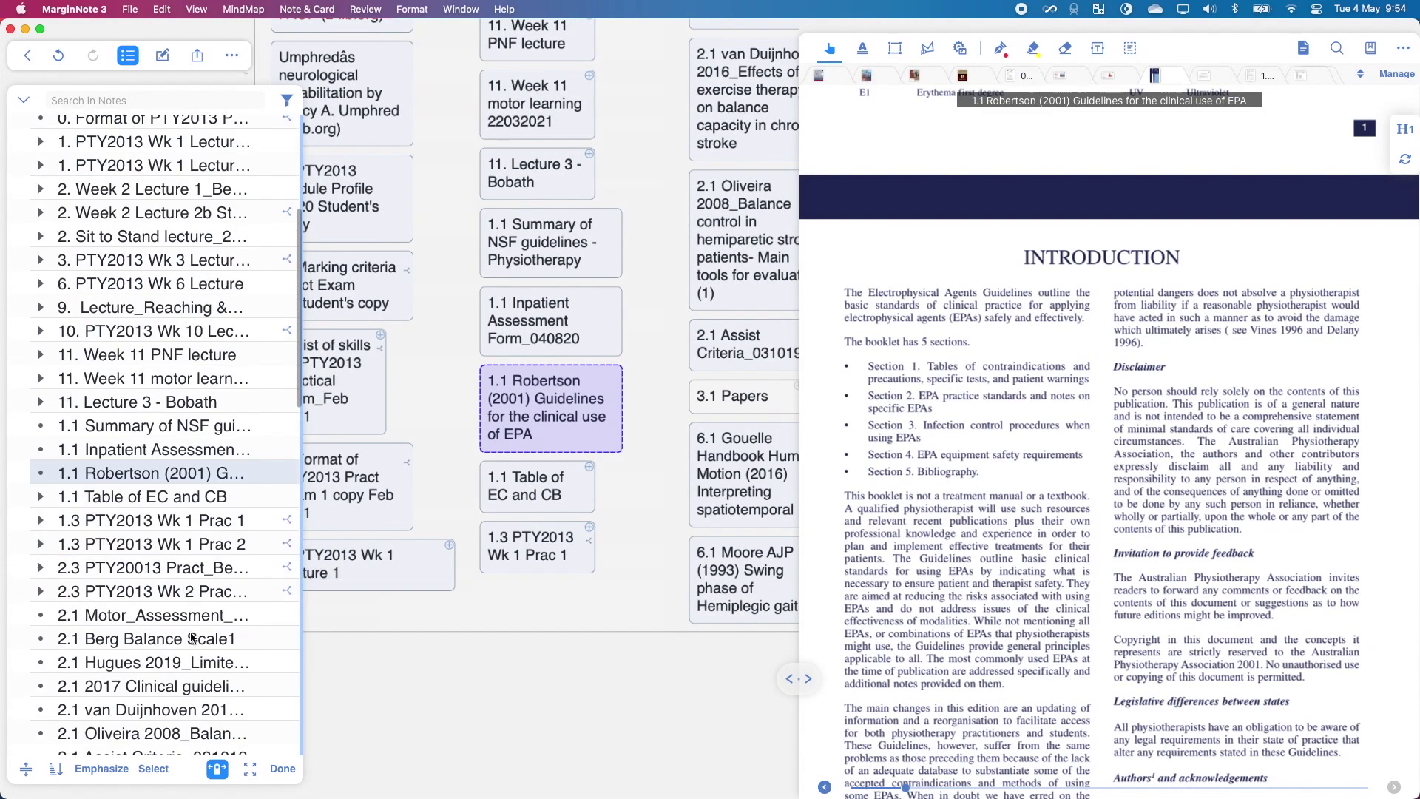
# Open the 1.3 PTY2013 Wk 1 Prac 1 note and scroll to the Essential components table
pyautogui.click(98, 525)
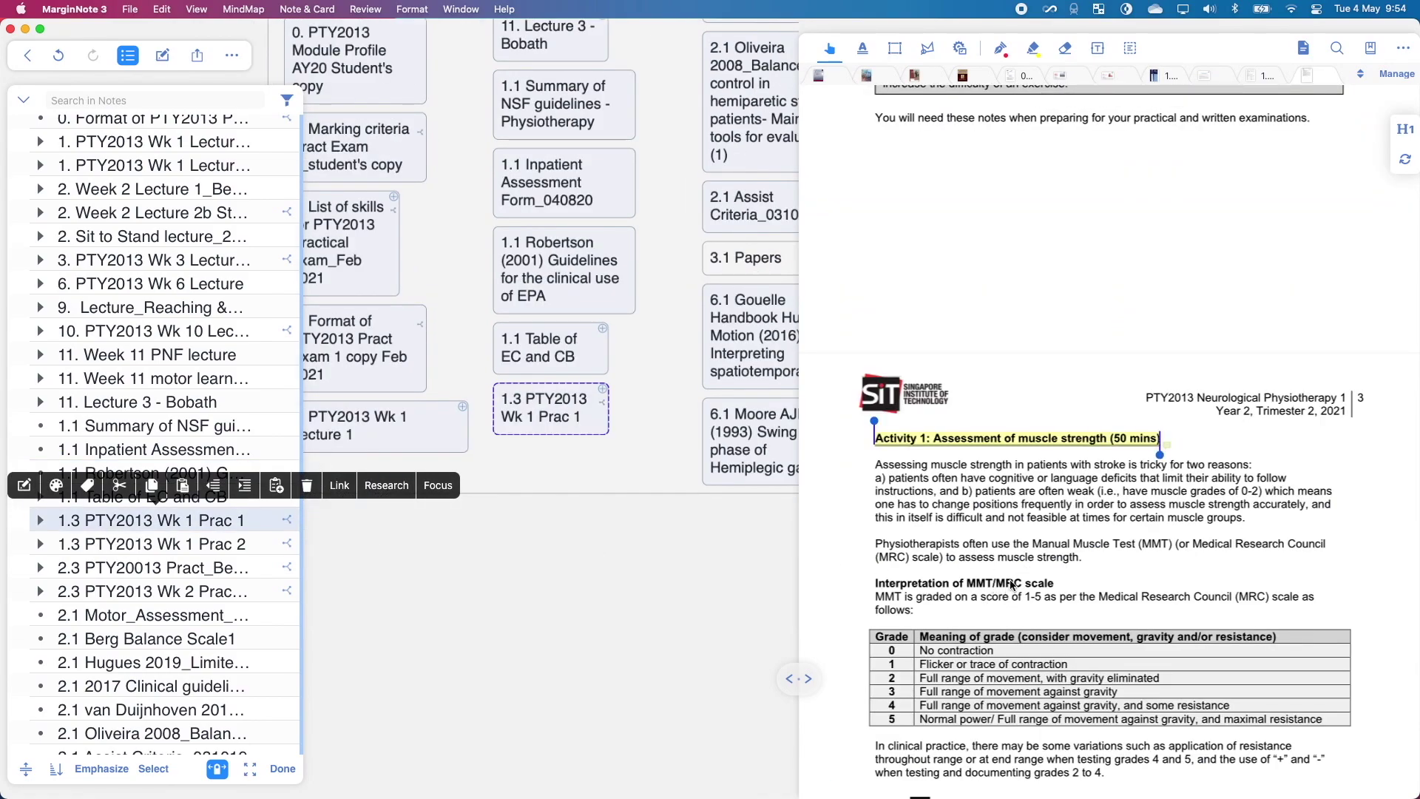
pyautogui.scroll(-5, 1009, 580)
pyautogui.scroll(-15, 1011, 584)
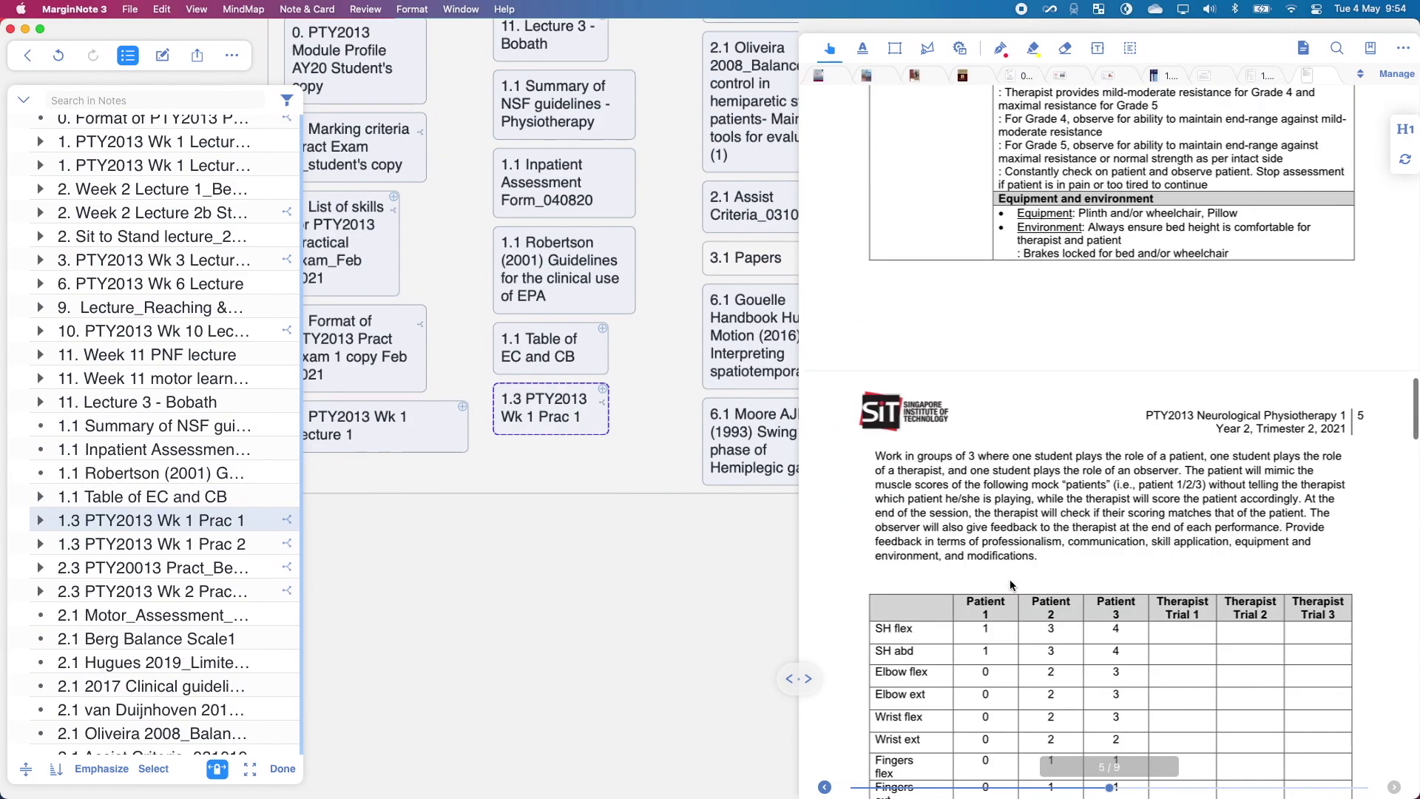
pyautogui.scroll(-15, 1010, 585)
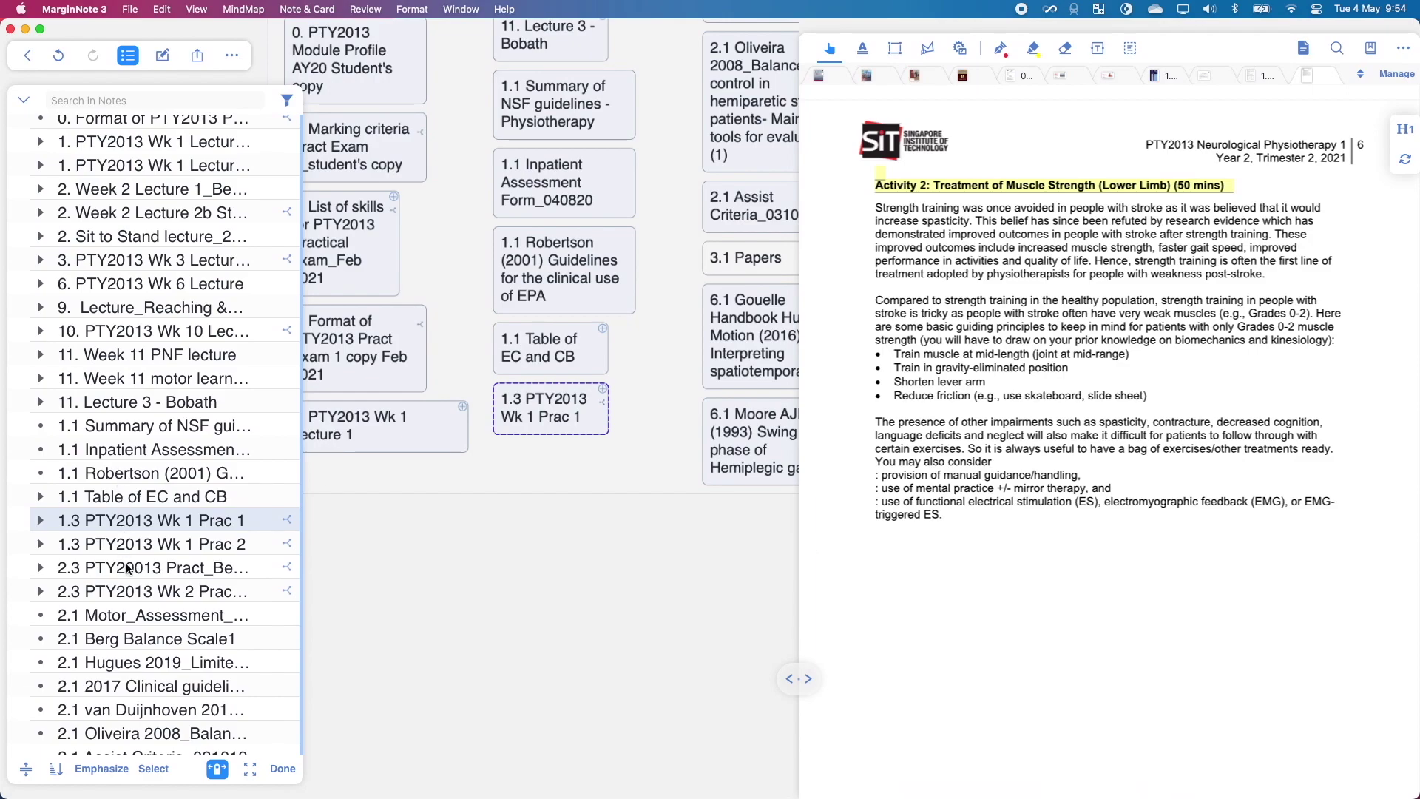
pyautogui.scroll(-5, 174, 584)
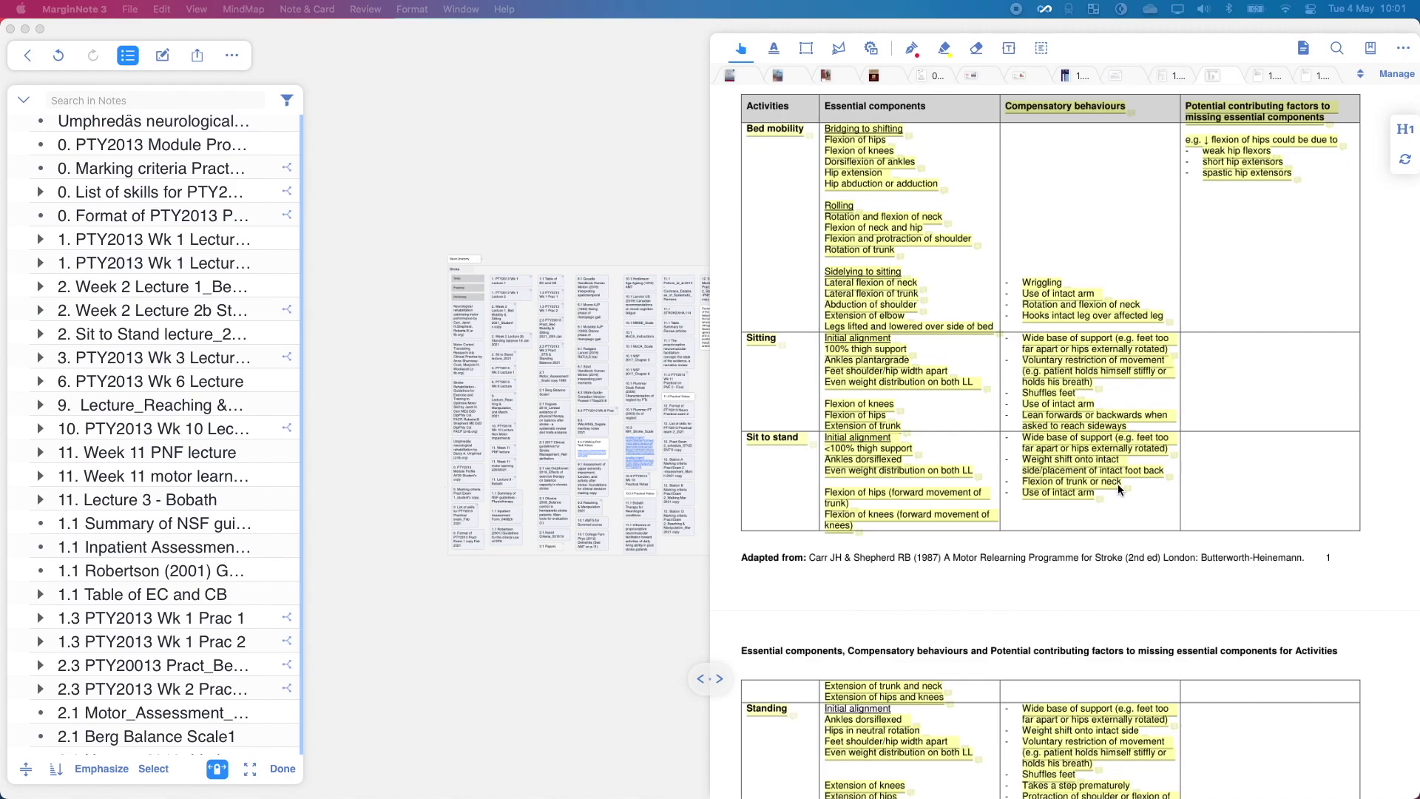
# Show all open windows in Mission Control
pyautogui.hotkey('ctrl', 'Up')
# Place the PTY 2013 Practical note beside MarginNote, scroll through it, and bring MarginNote forward
pyautogui.click(1139, 385)
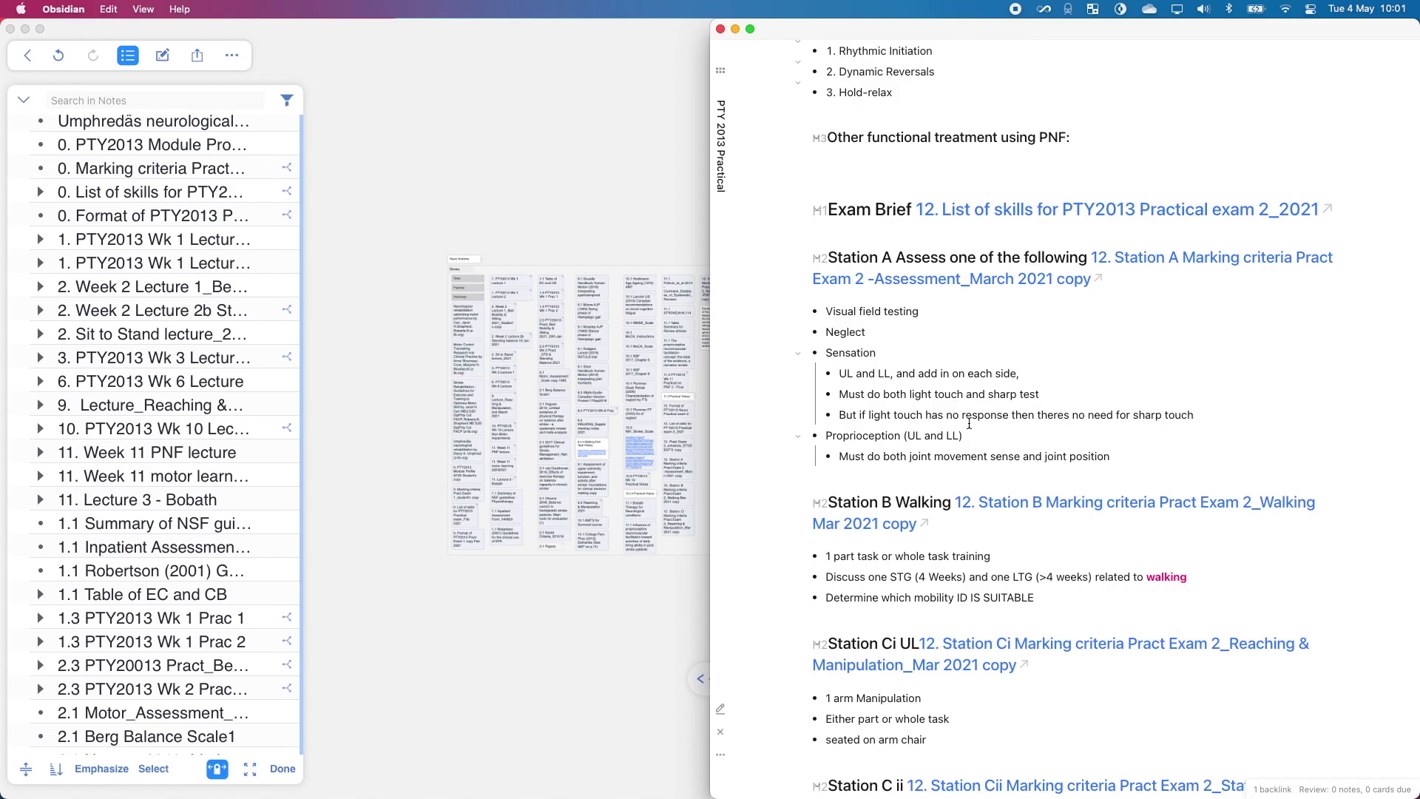
pyautogui.scroll(-15, 1039, 448)
pyautogui.scroll(-15, 1040, 448)
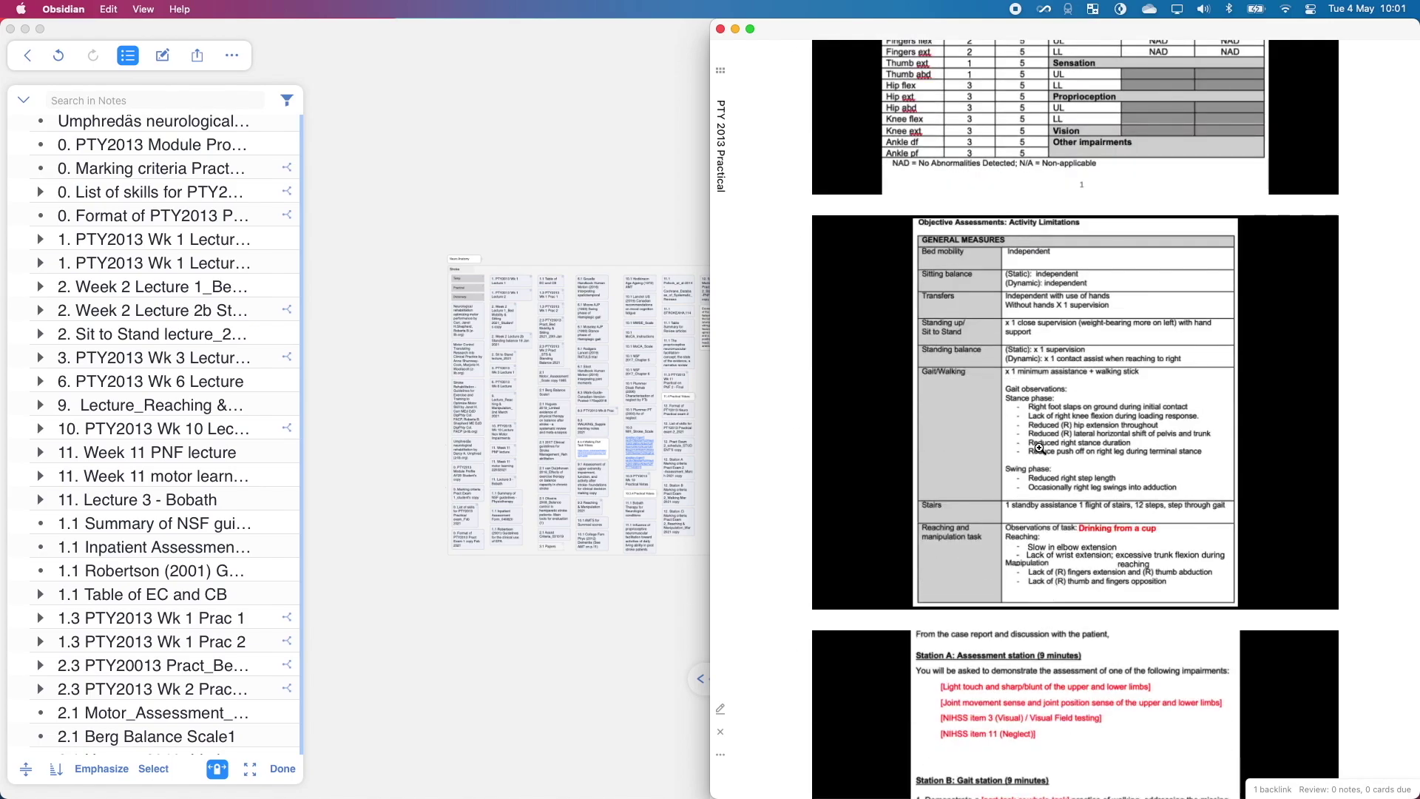
pyautogui.scroll(-15, 1038, 446)
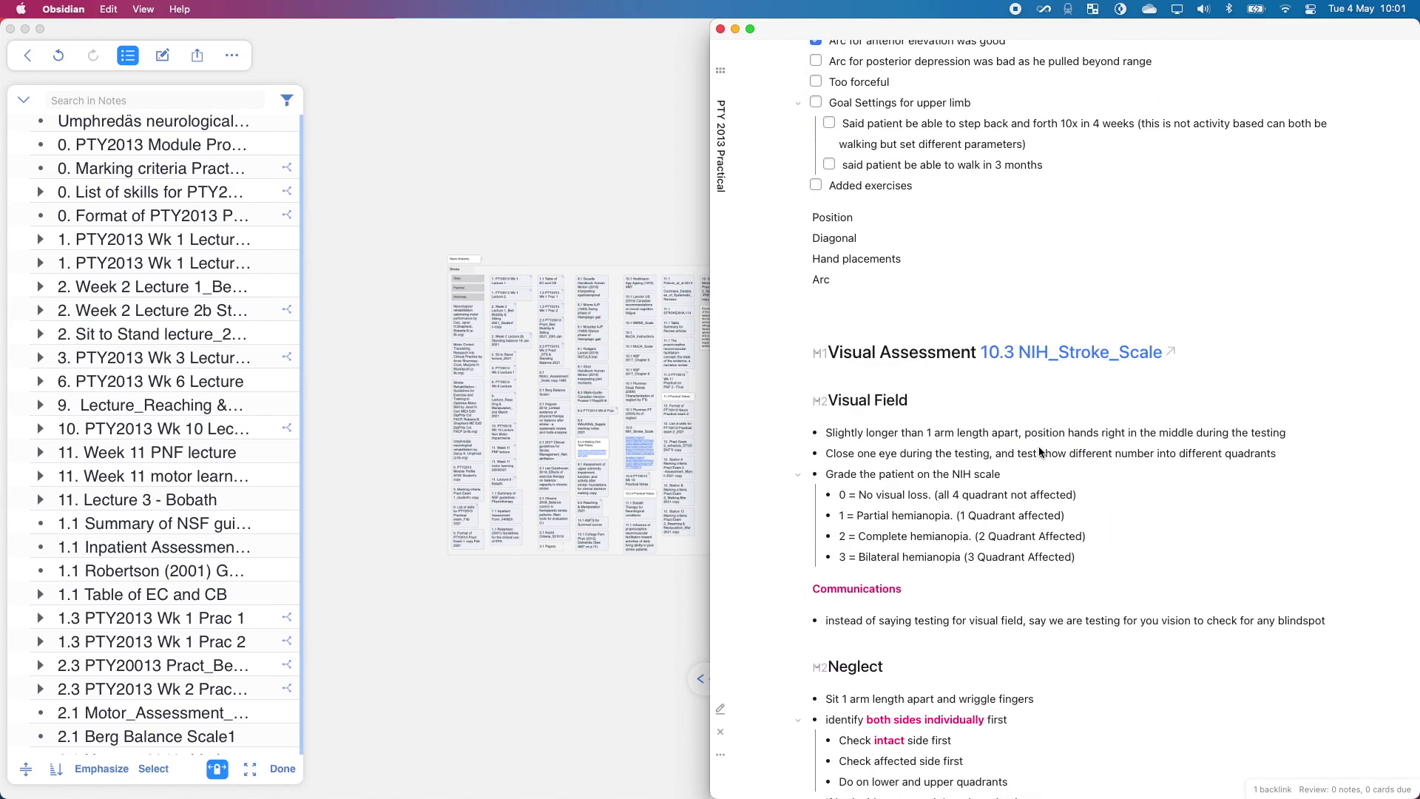
pyautogui.click(580, 434)
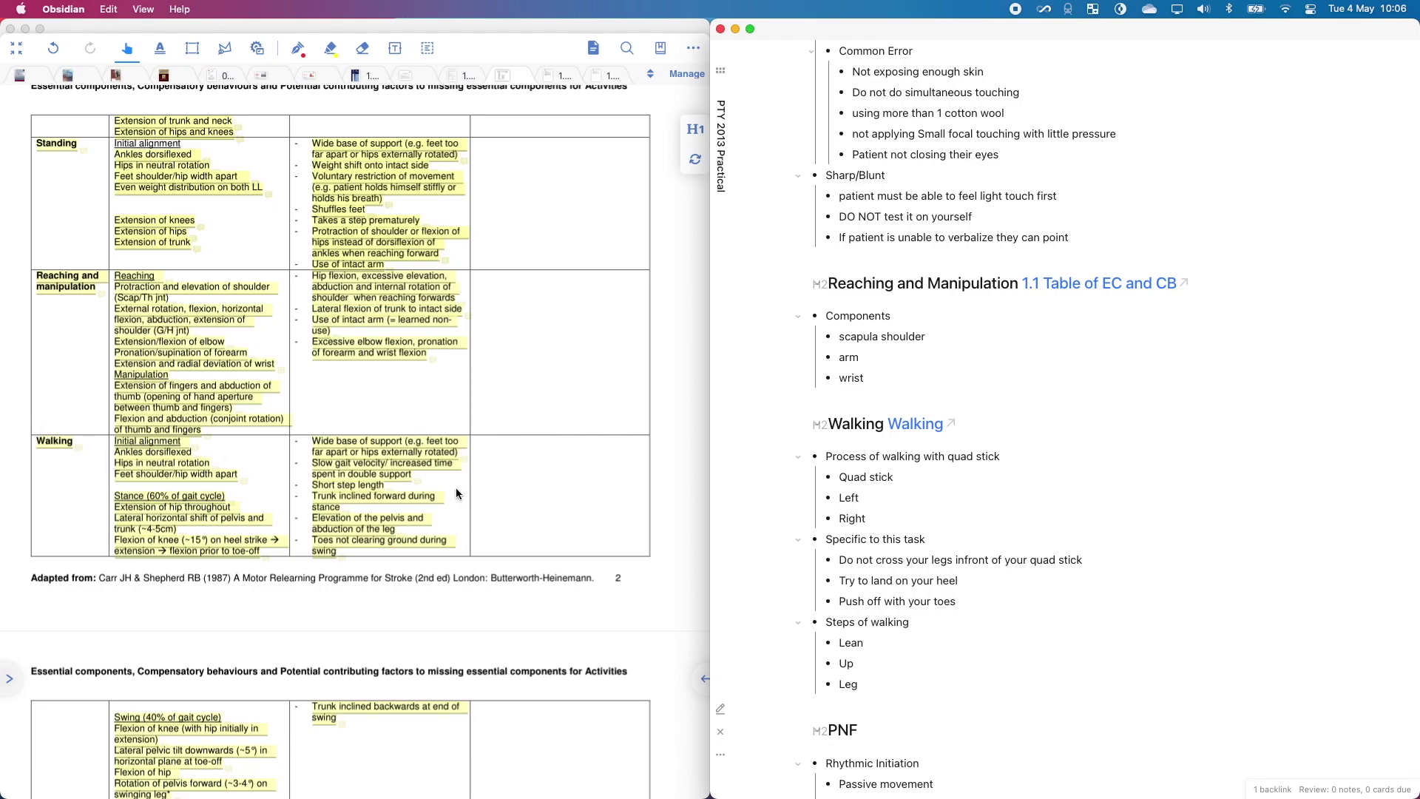
# Follow the Obsidian note's Walking link to the Walking row on PDF page 2 and dismiss the popup
pyautogui.scroll(10, 458, 494)
pyautogui.scroll(15, 918, 460)
pyautogui.scroll(-20, 925, 456)
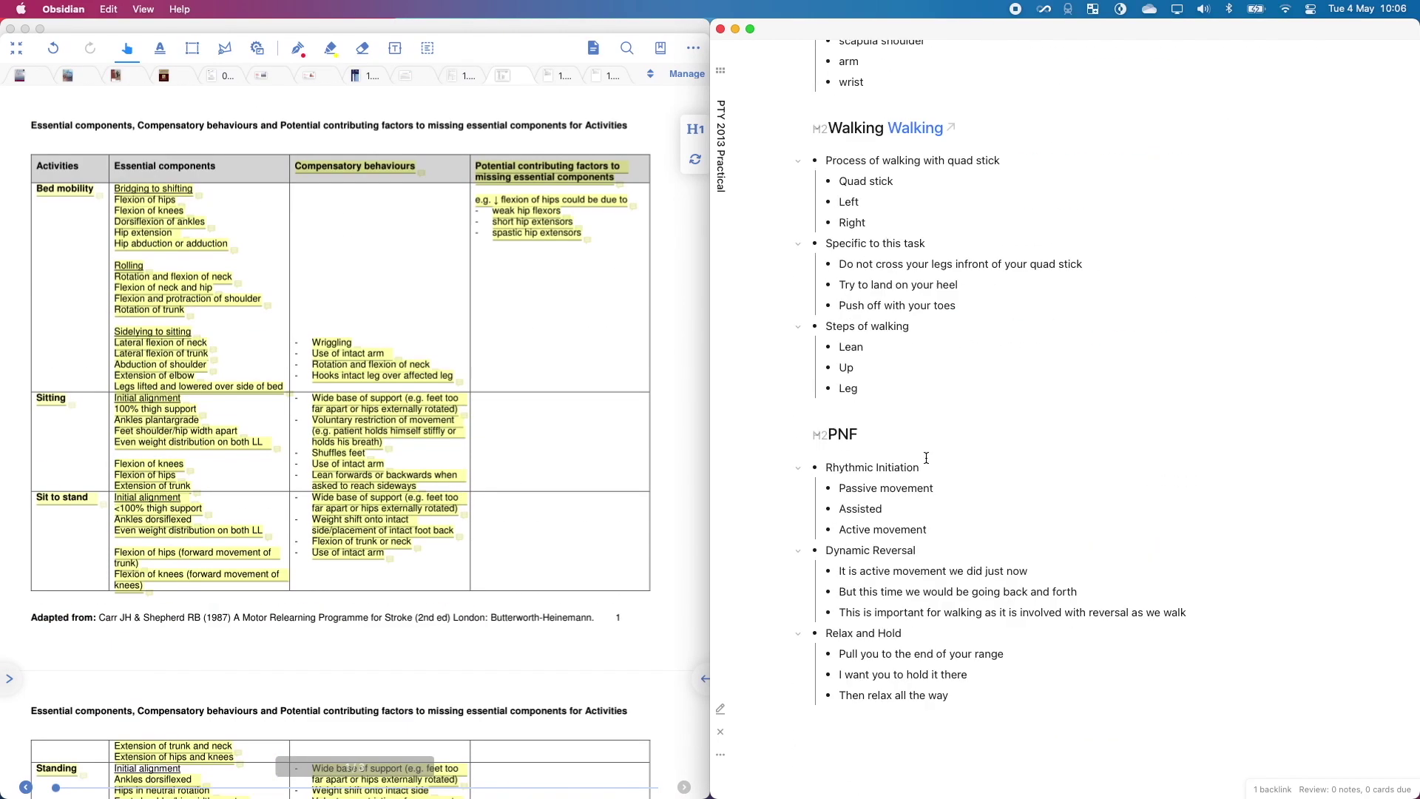
pyautogui.scroll(3, 925, 455)
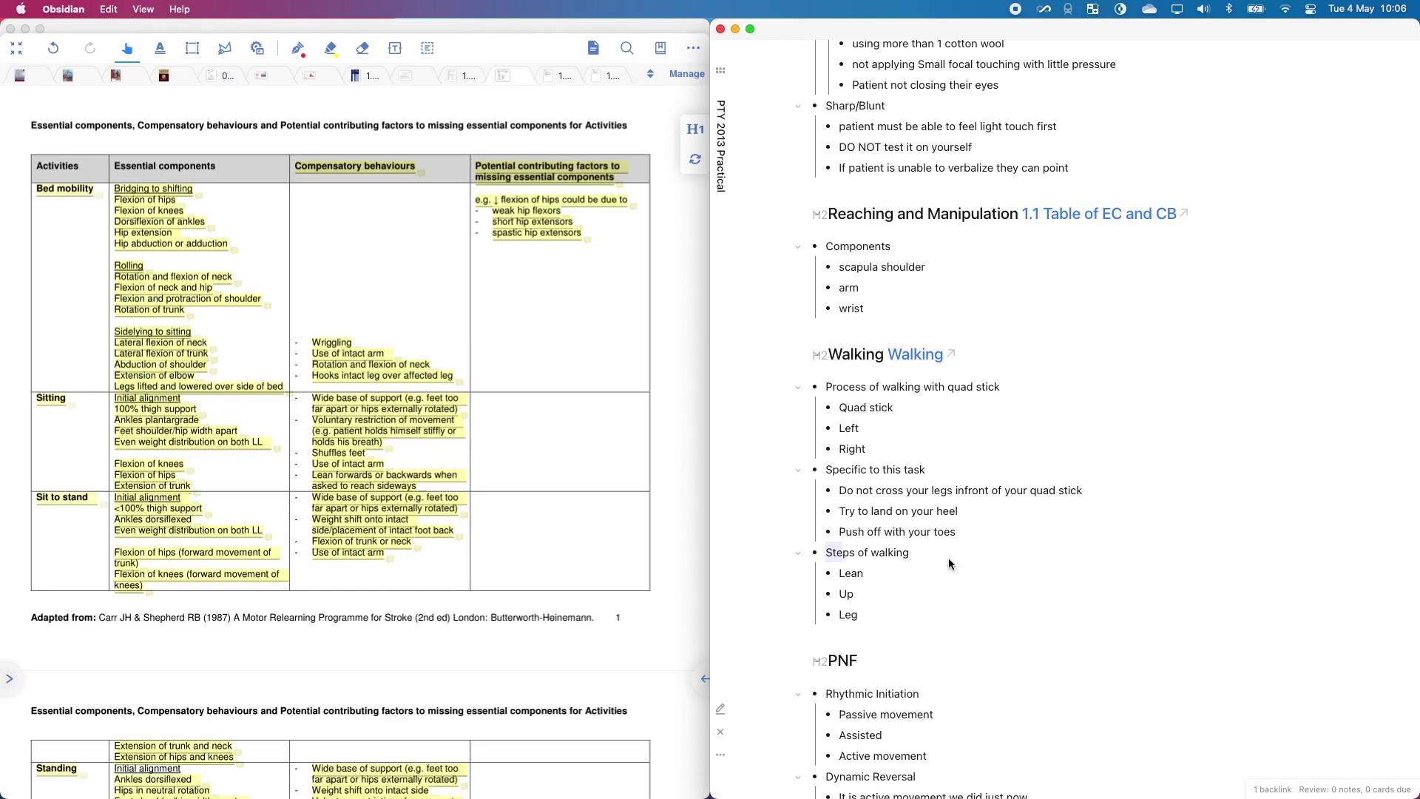
pyautogui.click(917, 355)
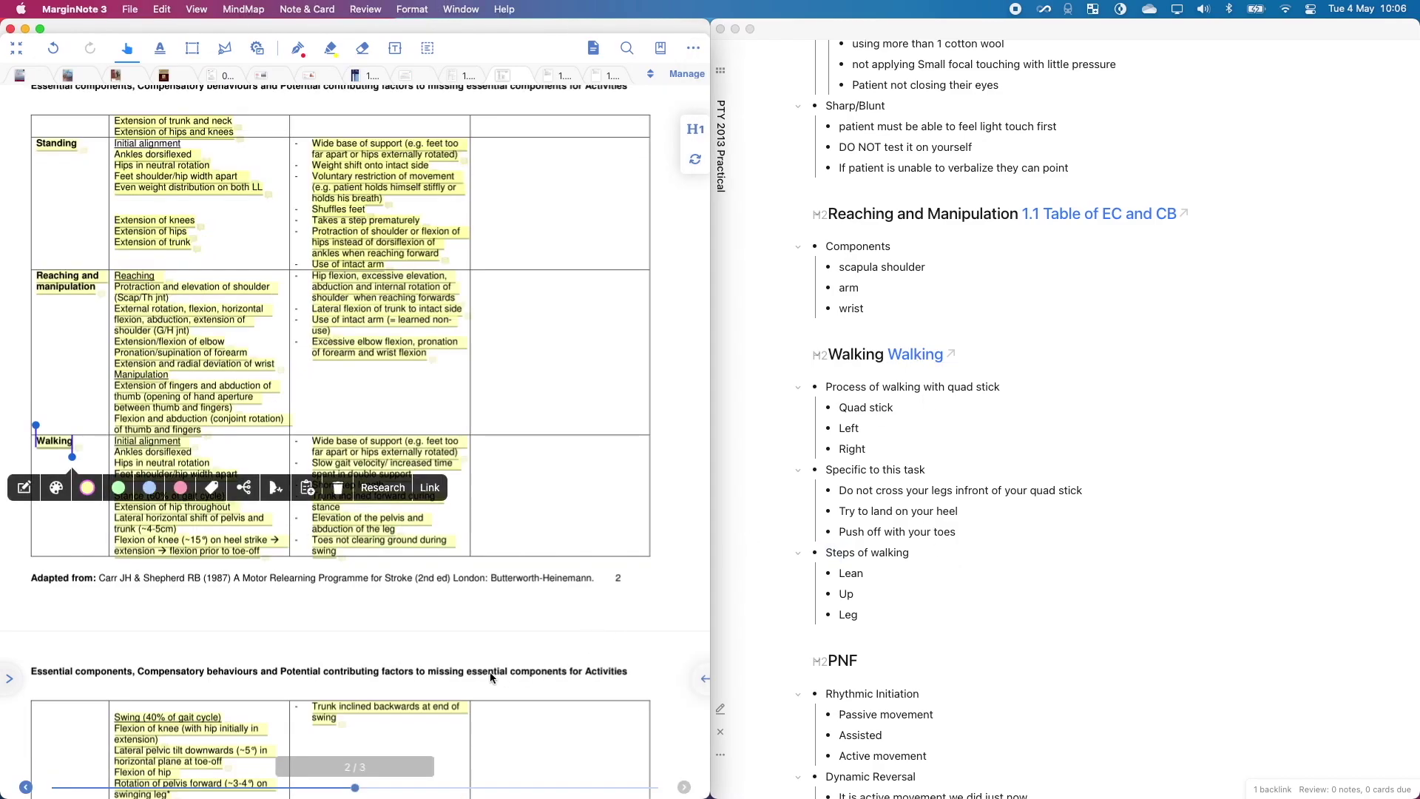
pyautogui.click(462, 650)
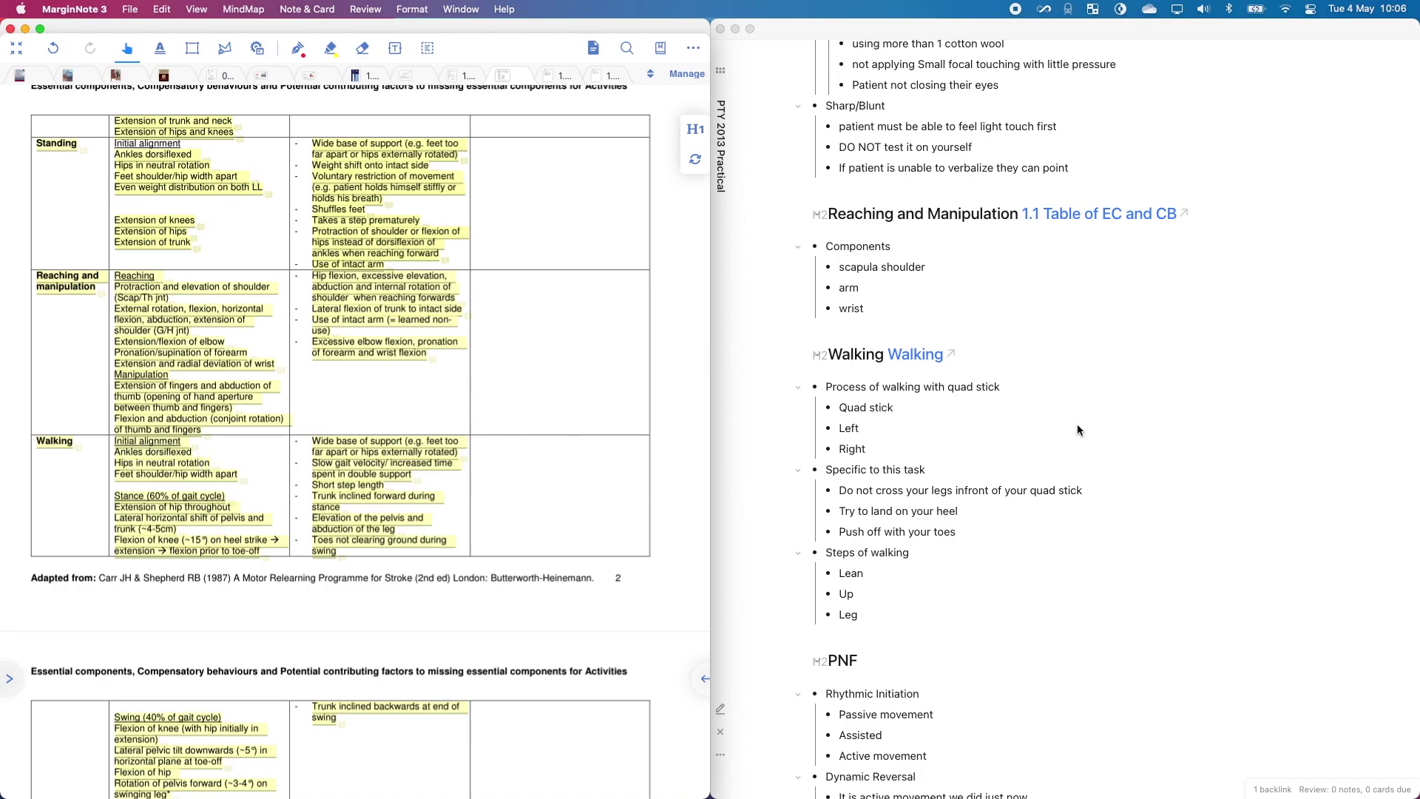
pyautogui.scroll(-5, 1077, 424)
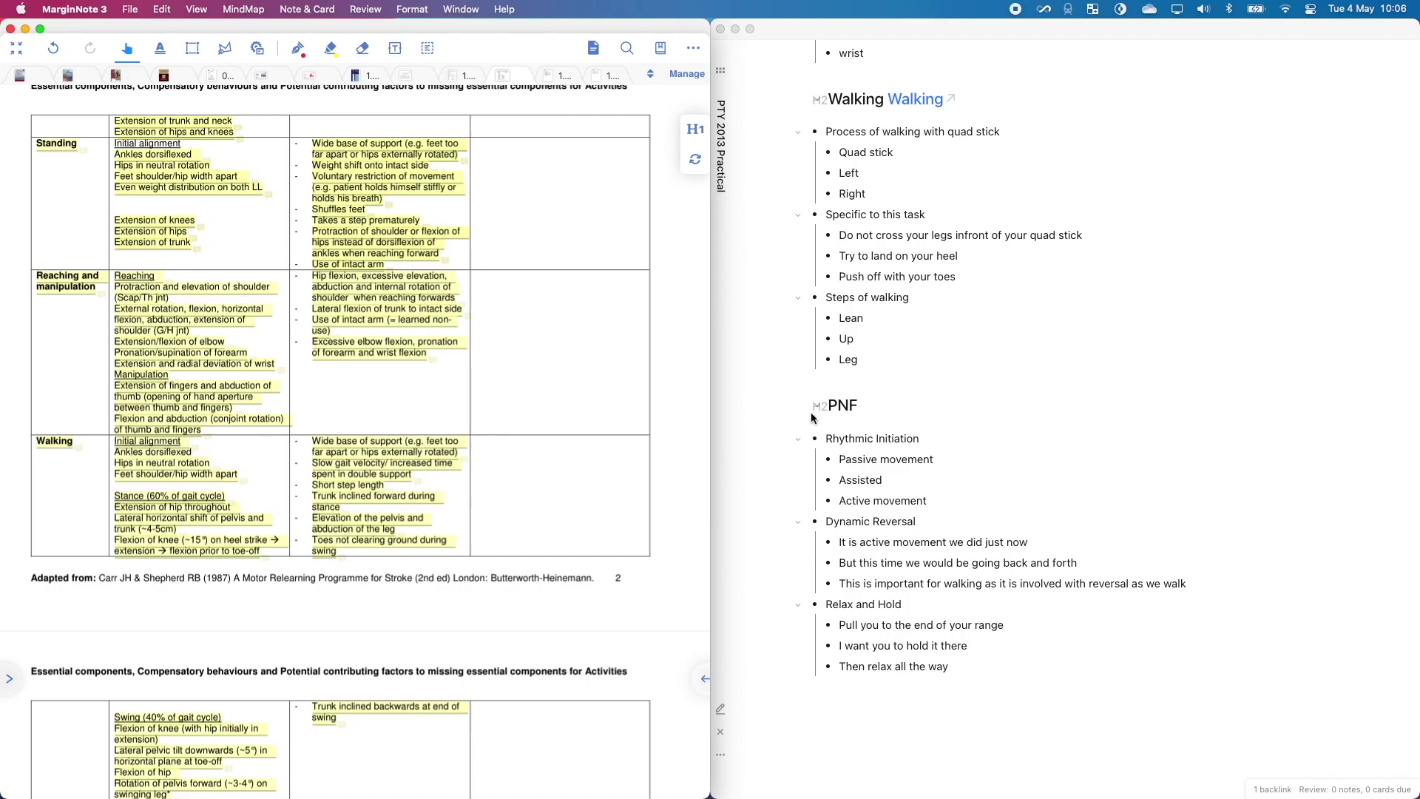
pyautogui.scroll(2, 753, 430)
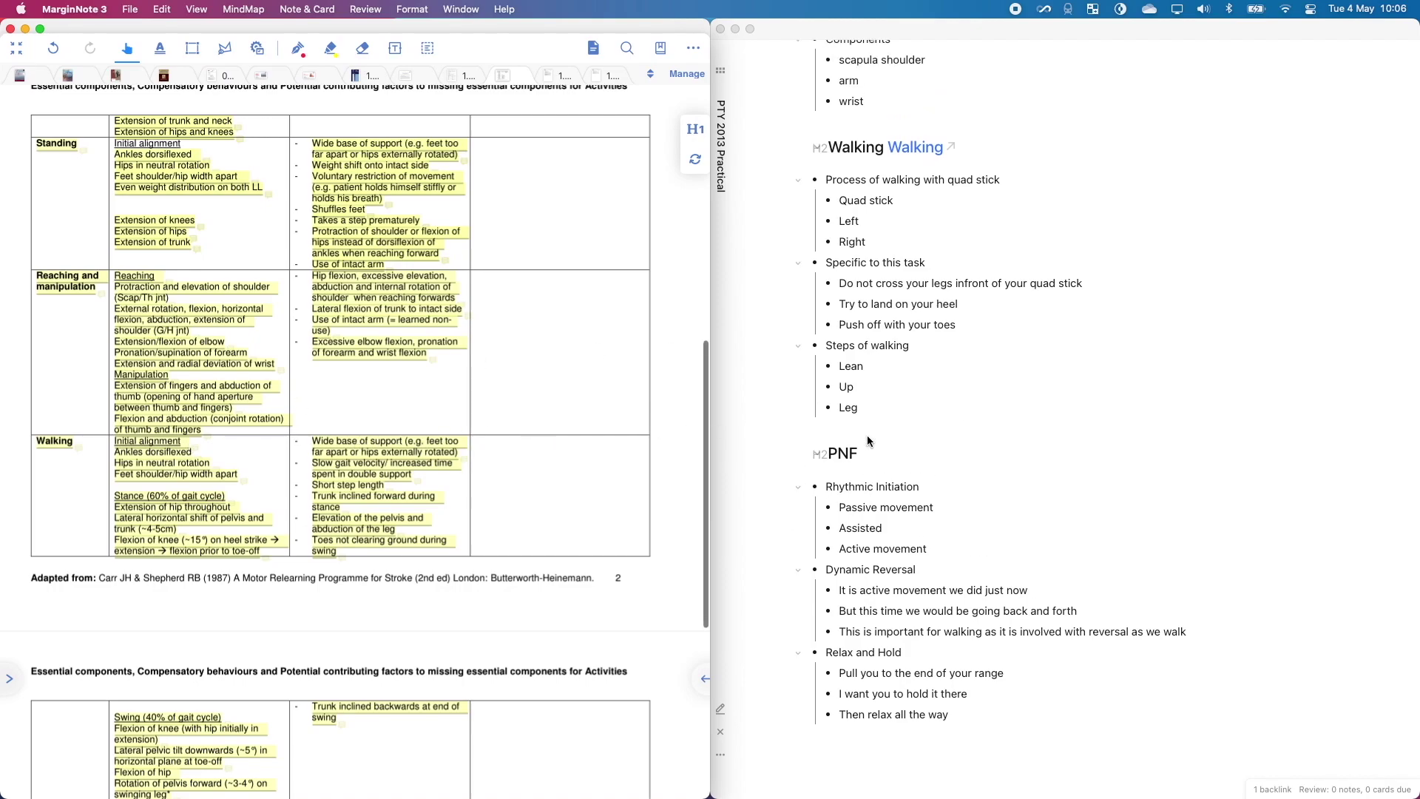
pyautogui.scroll(2, 867, 441)
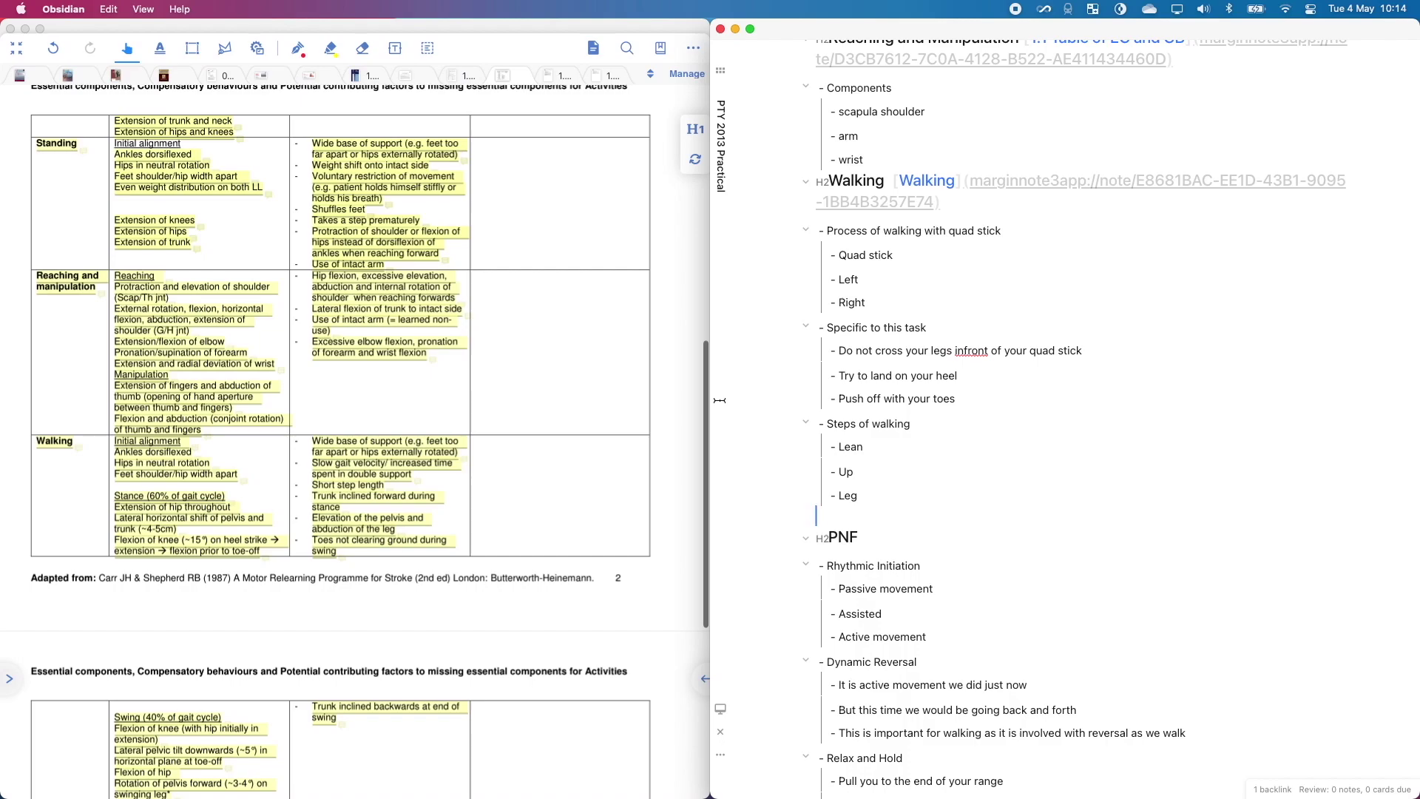
# Screenshot the PDF's Walking rows and save it to the clipboard
pyautogui.moveTo(109, 435); pyautogui.dragTo(309, 560)
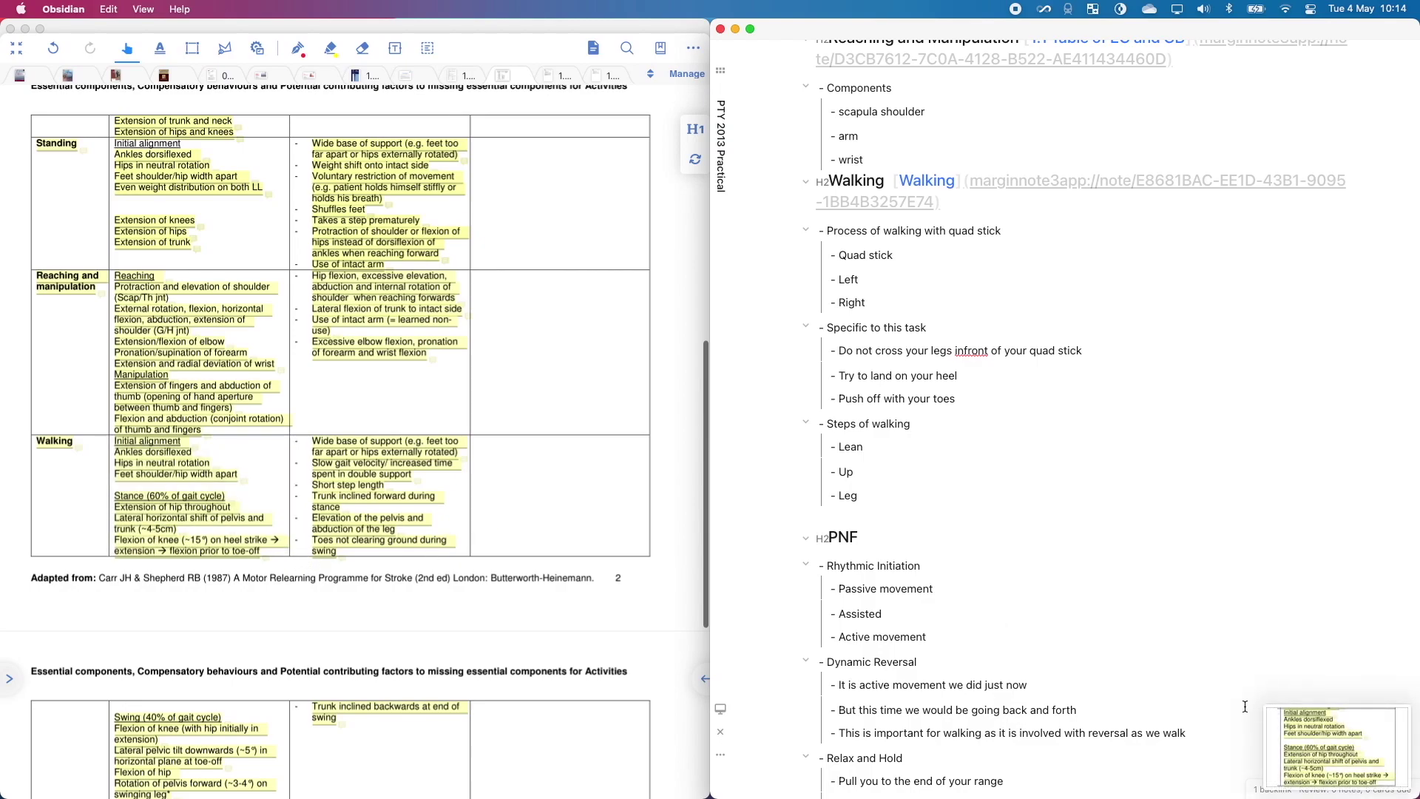
pyautogui.rightClick(1313, 738)
pyautogui.click(1252, 644)
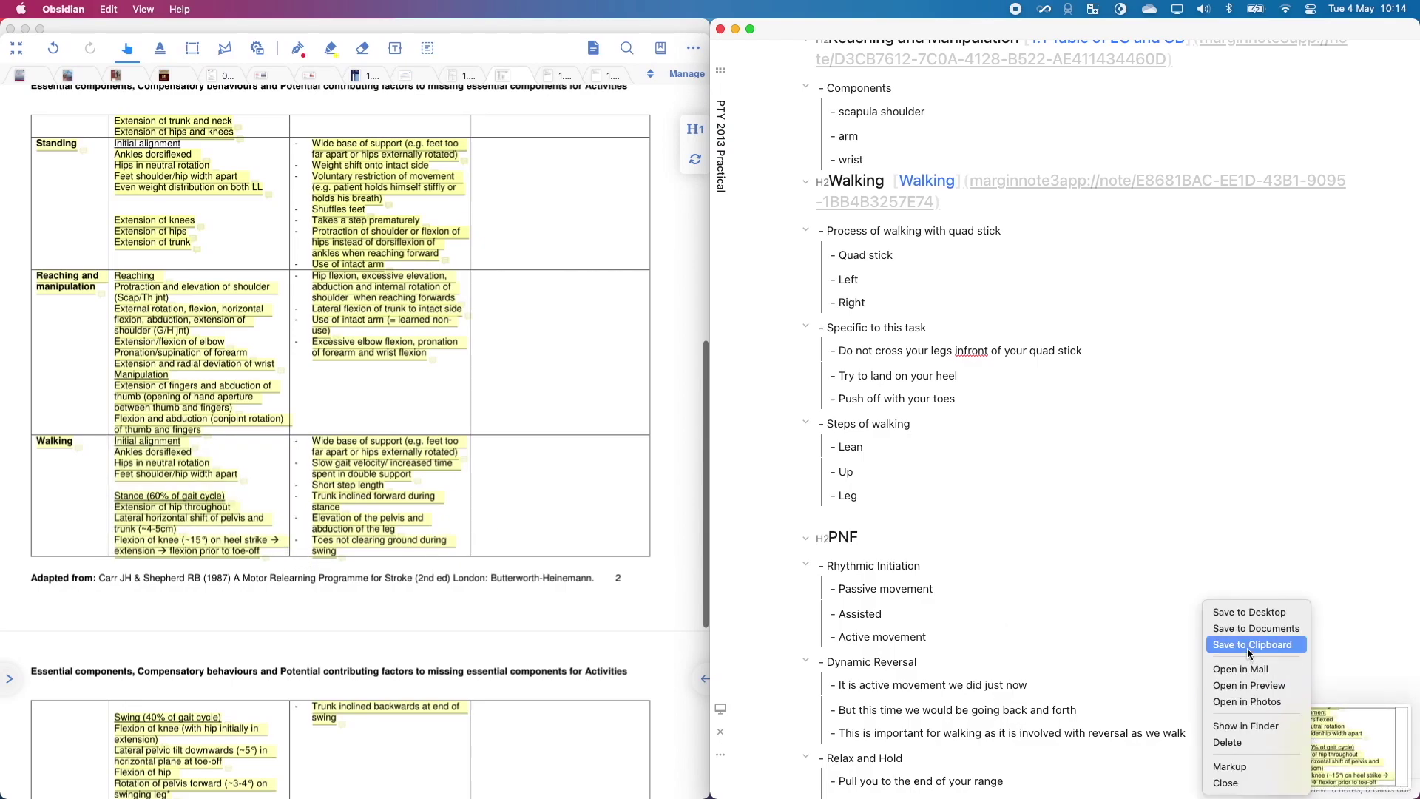
pyautogui.write('![[Pasted image 20210504221424.png]]')
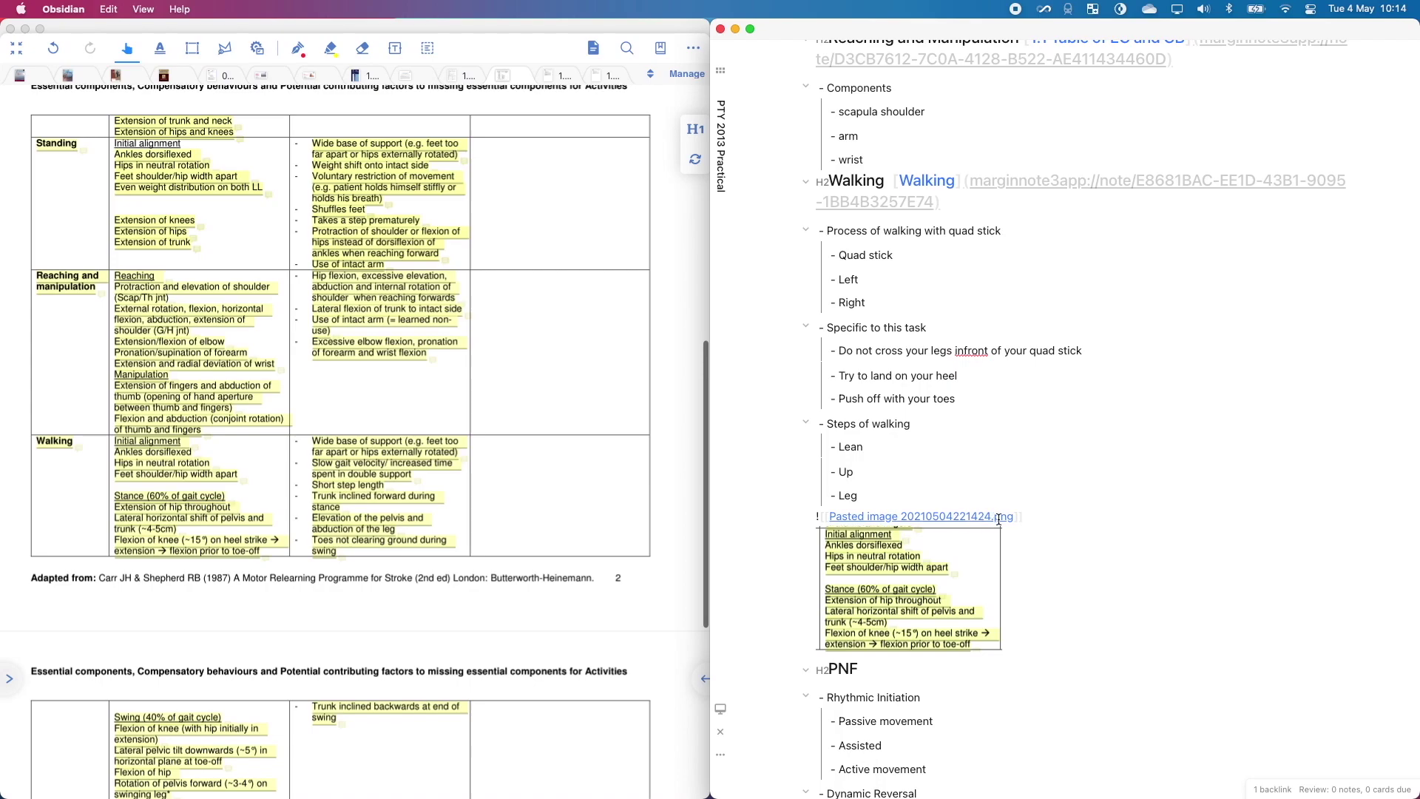
pyautogui.moveTo(1002, 518); pyautogui.dragTo(894, 516)
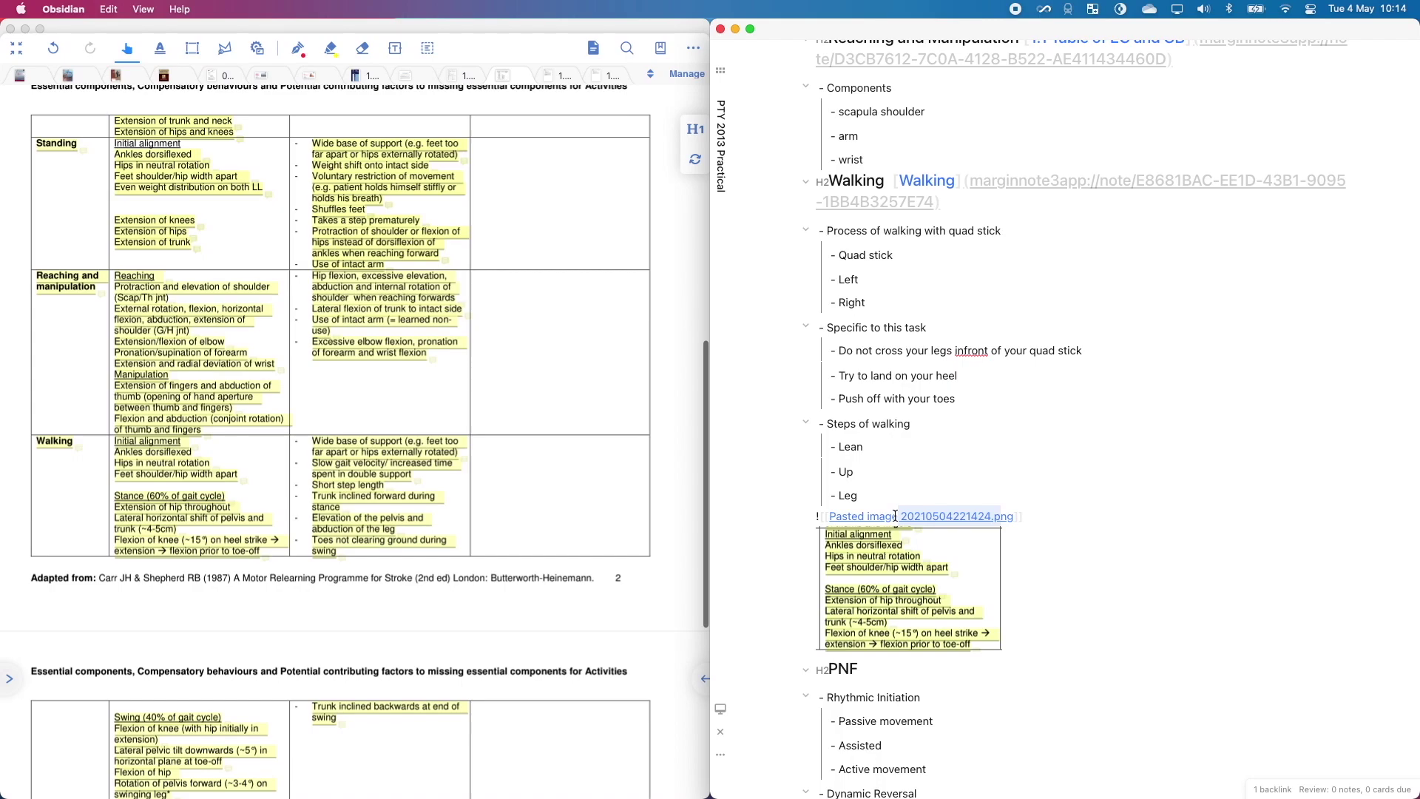
pyautogui.click(1021, 518)
# Open the pasted image beside the note and rename it to walkin.png
pyautogui.keyDown('super'); pyautogui.click(991, 516); pyautogui.keyUp('super')
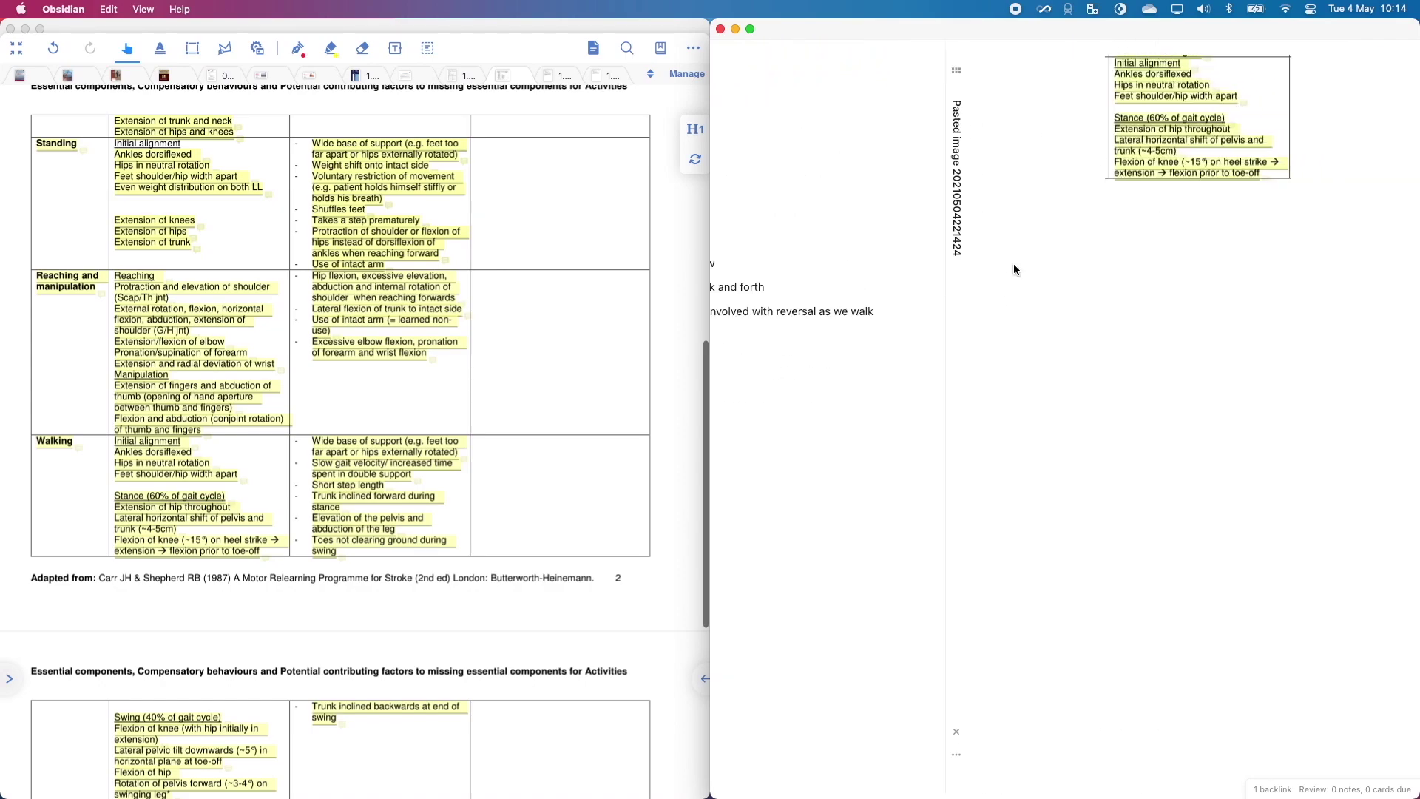
pyautogui.click(936, 107)
pyautogui.write('walki')
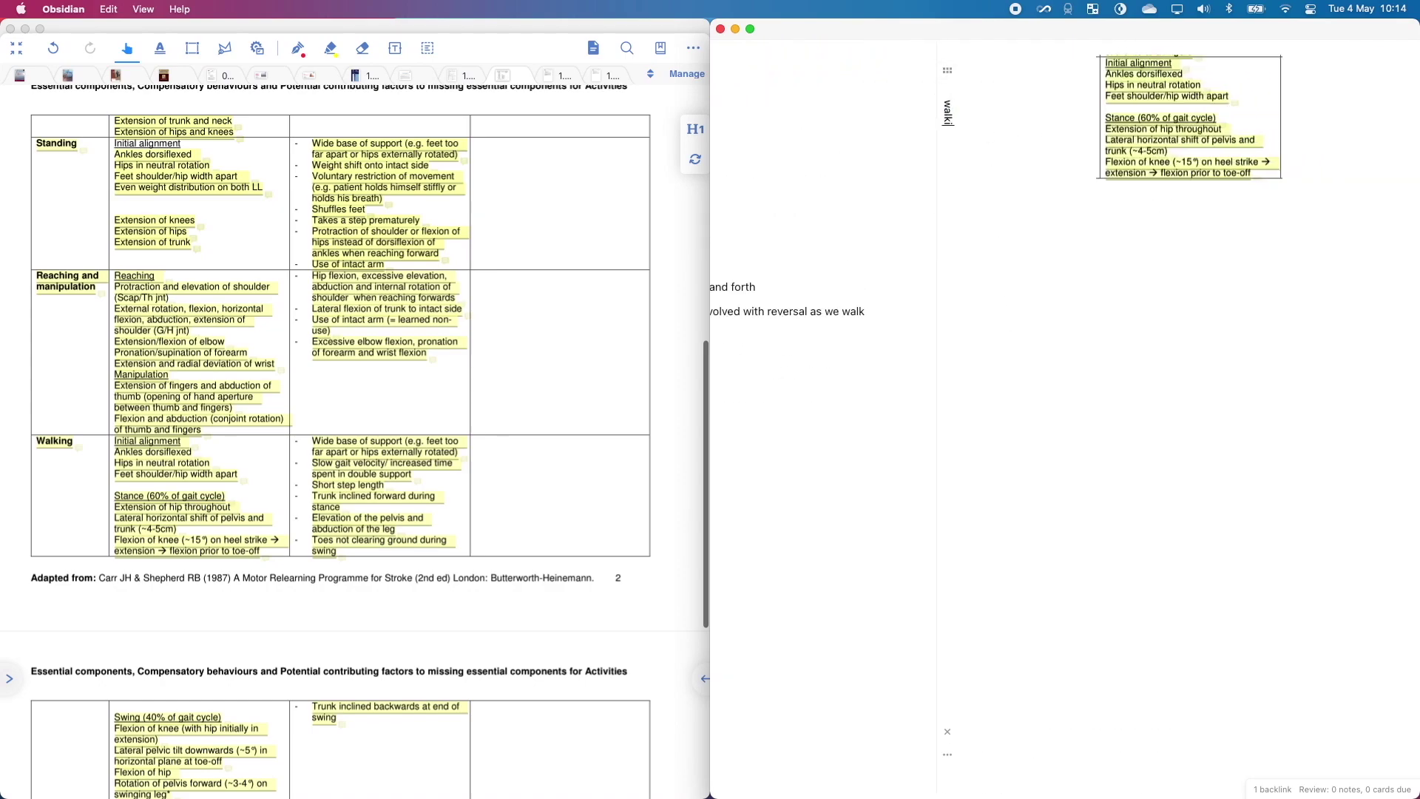
pyautogui.write('n')
pyautogui.press('Return')
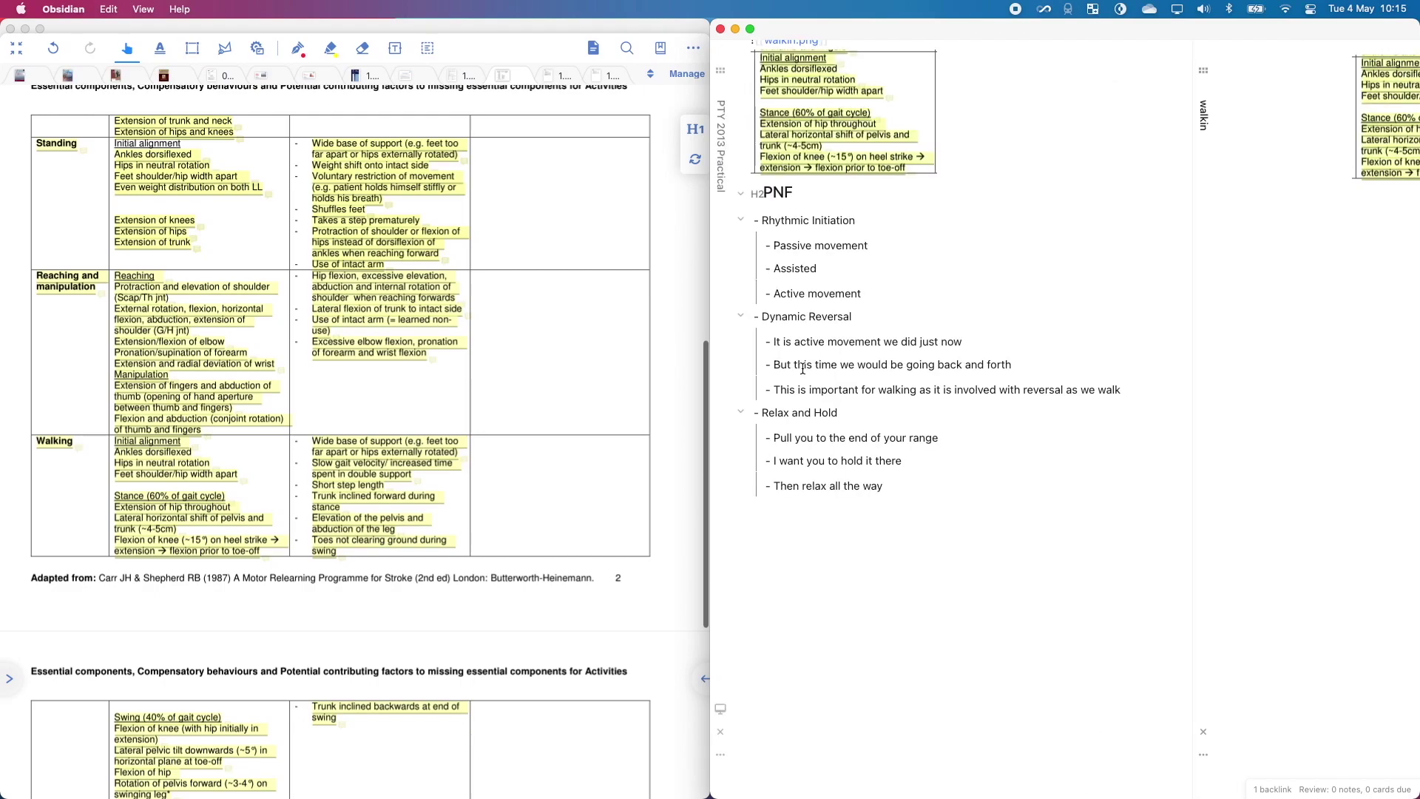
pyautogui.scroll(5, 805, 366)
pyautogui.scroll(5, 805, 365)
pyautogui.scroll(-10, 804, 366)
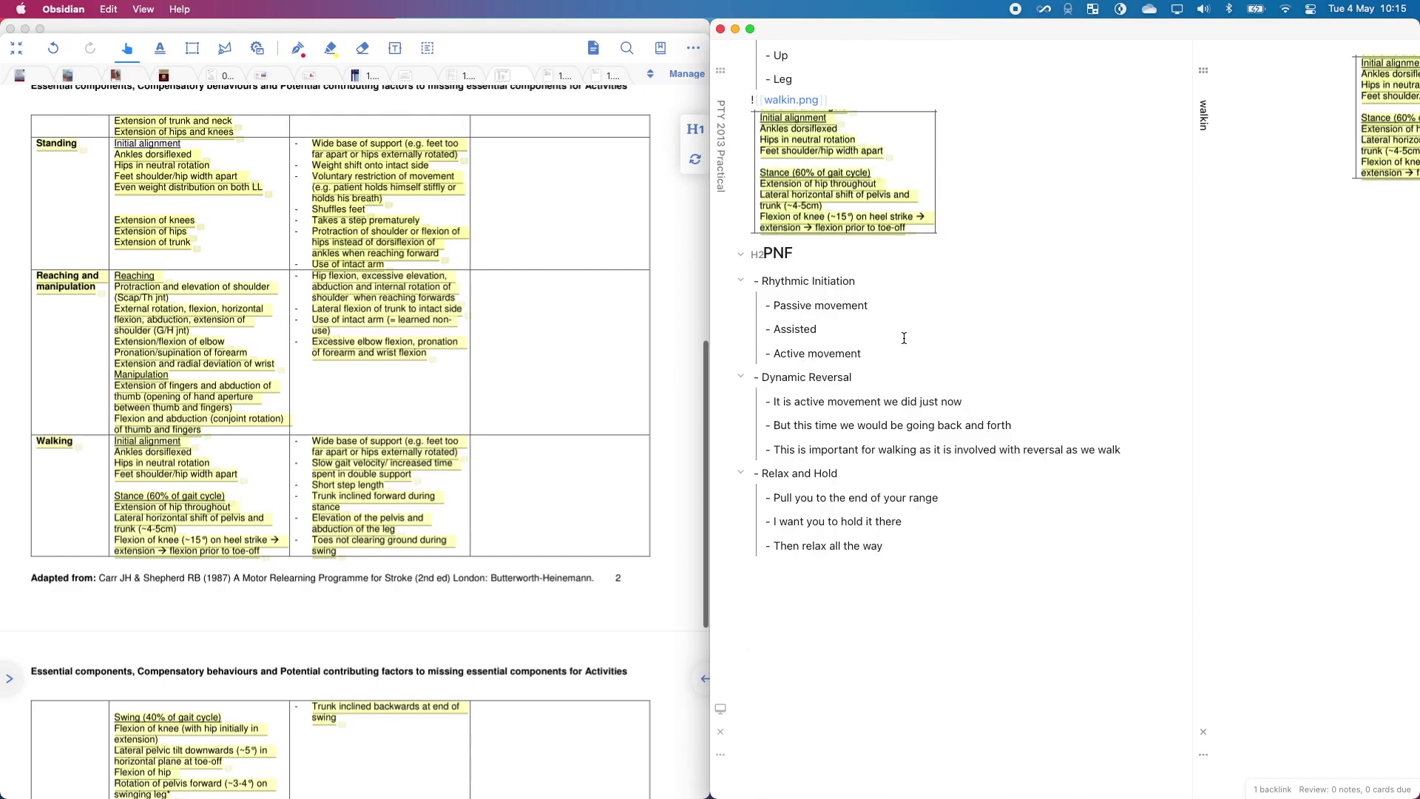
pyautogui.scroll(2, 937, 344)
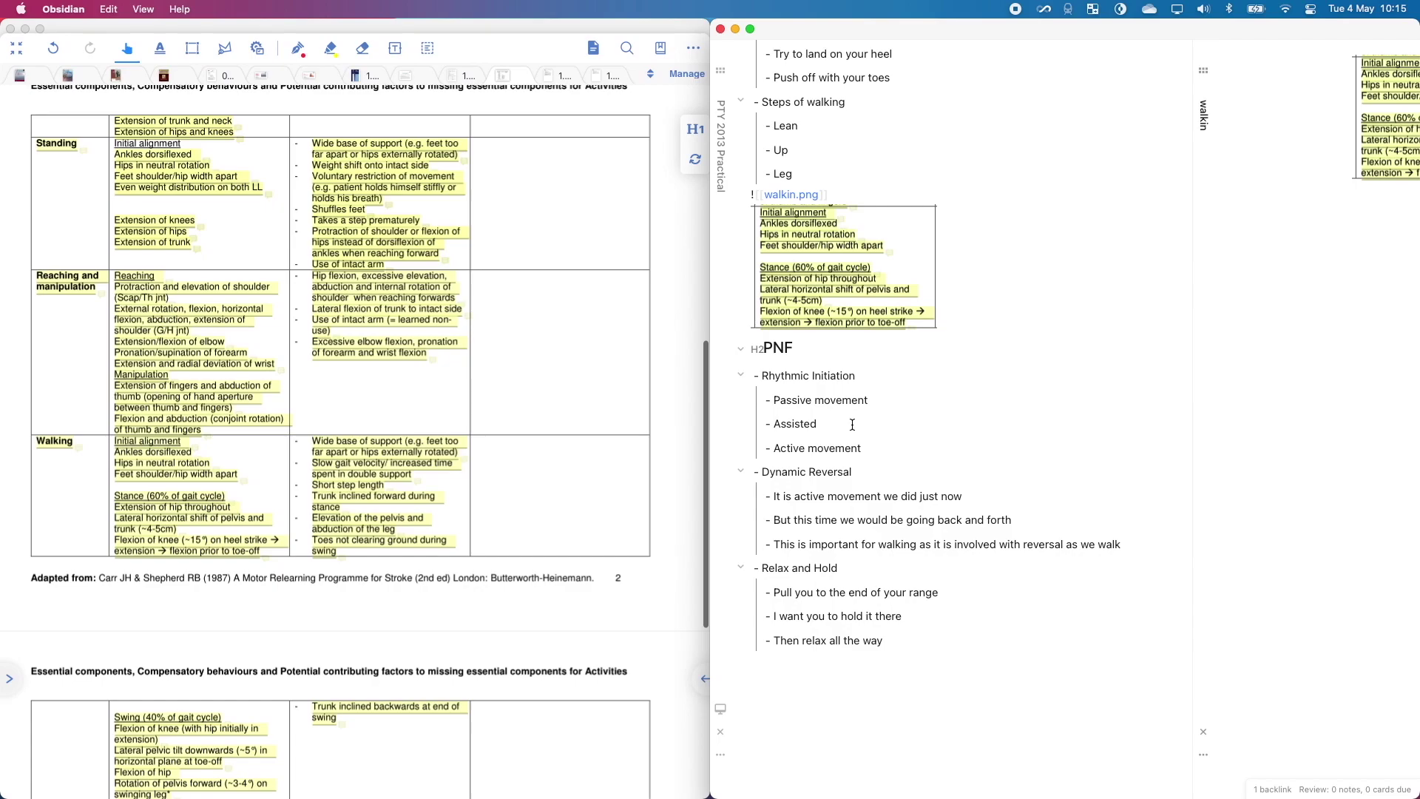
pyautogui.press('super+o')
# Open the PTY 2013 Stroke Physiotherapy note and follow its Walking link to the PDF page 3 excerpt
pyautogui.write('pty')
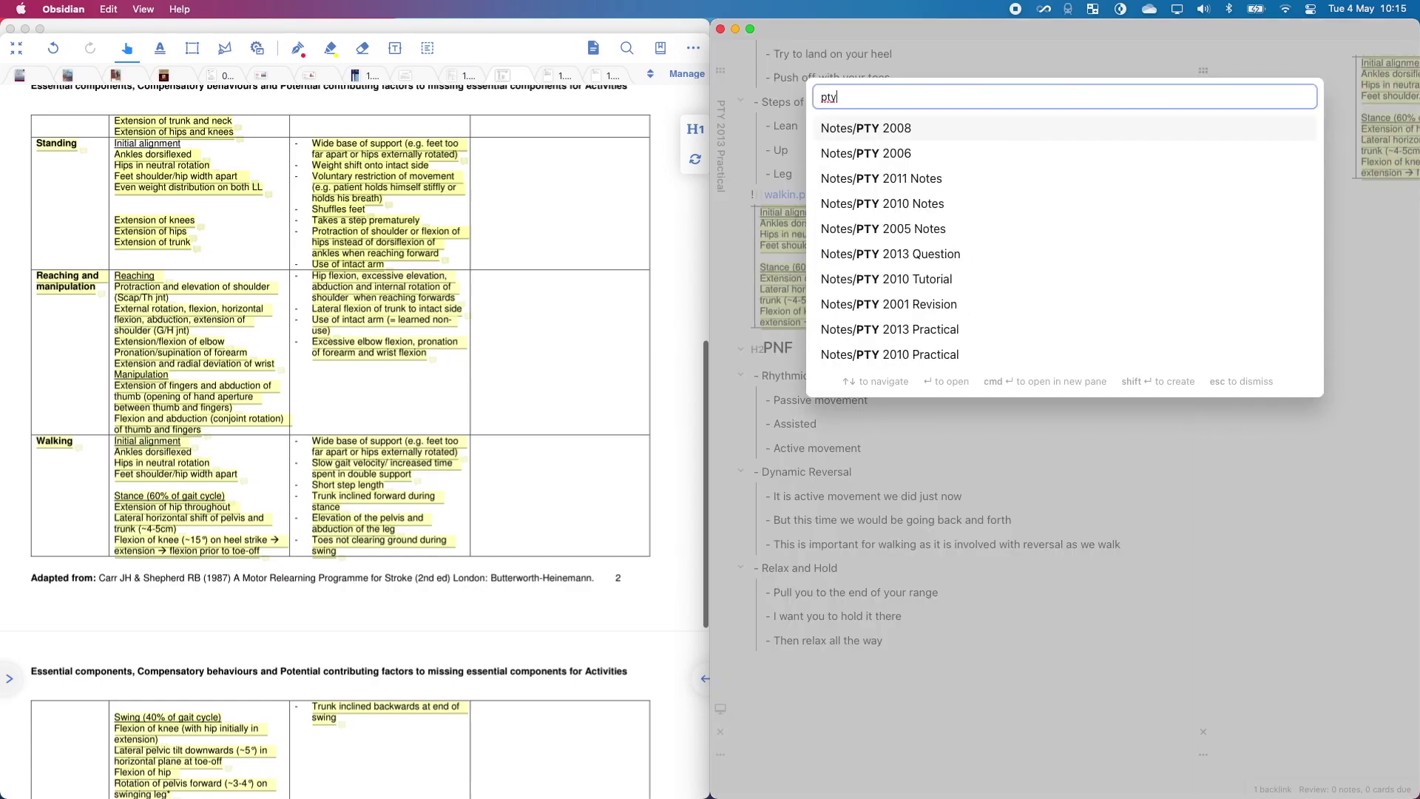
pyautogui.write(' 2013')
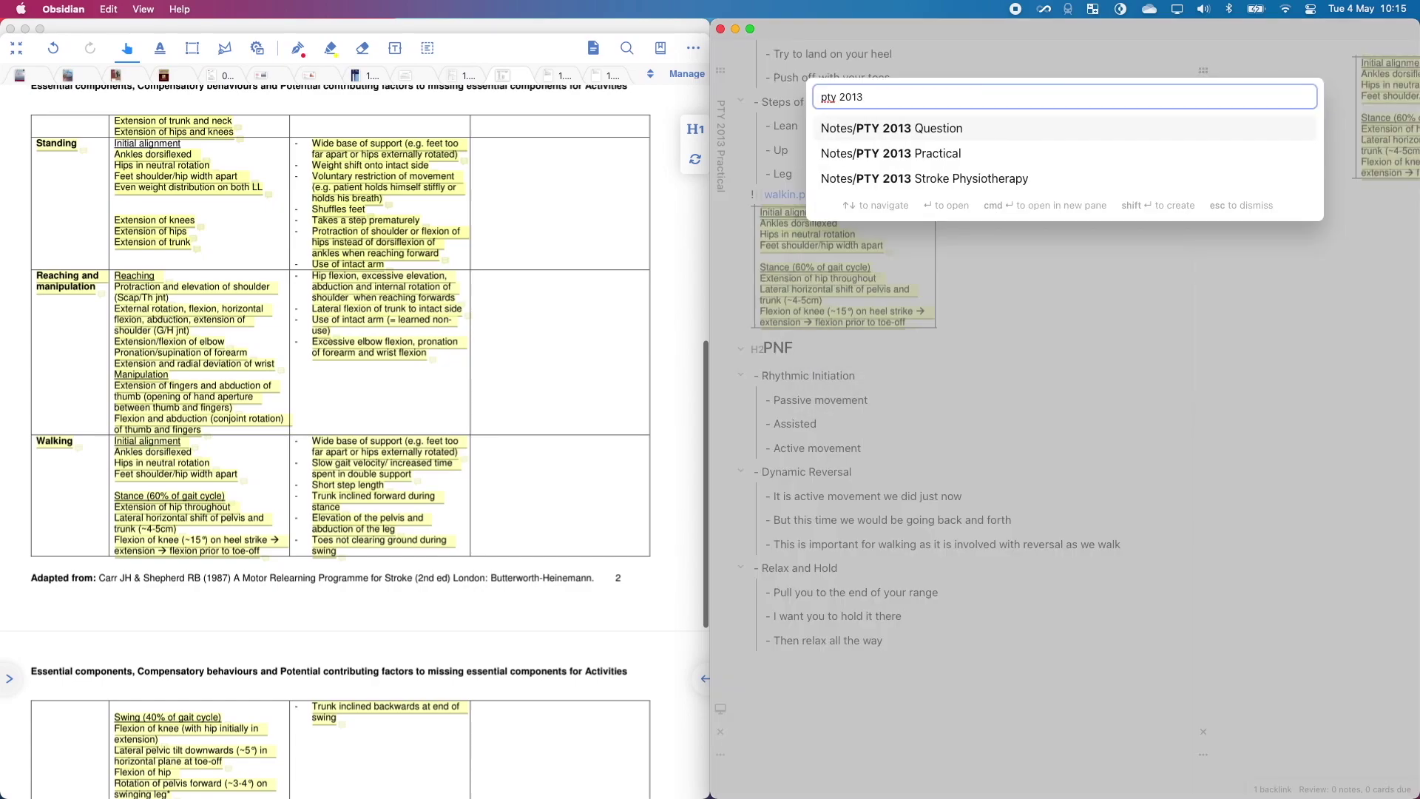
pyautogui.press('Down')
pyautogui.press('Down')
pyautogui.press('Return')
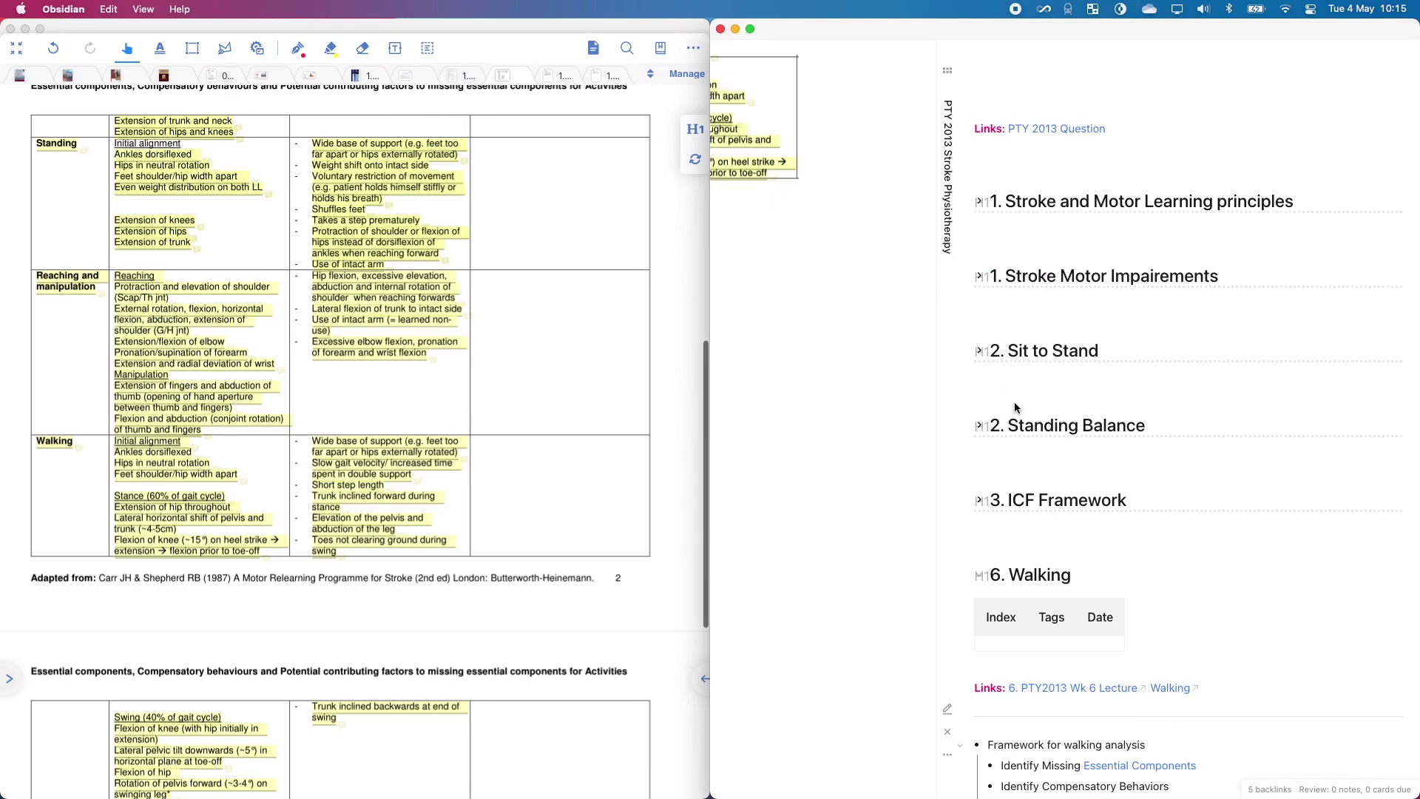
pyautogui.scroll(-5, 1014, 407)
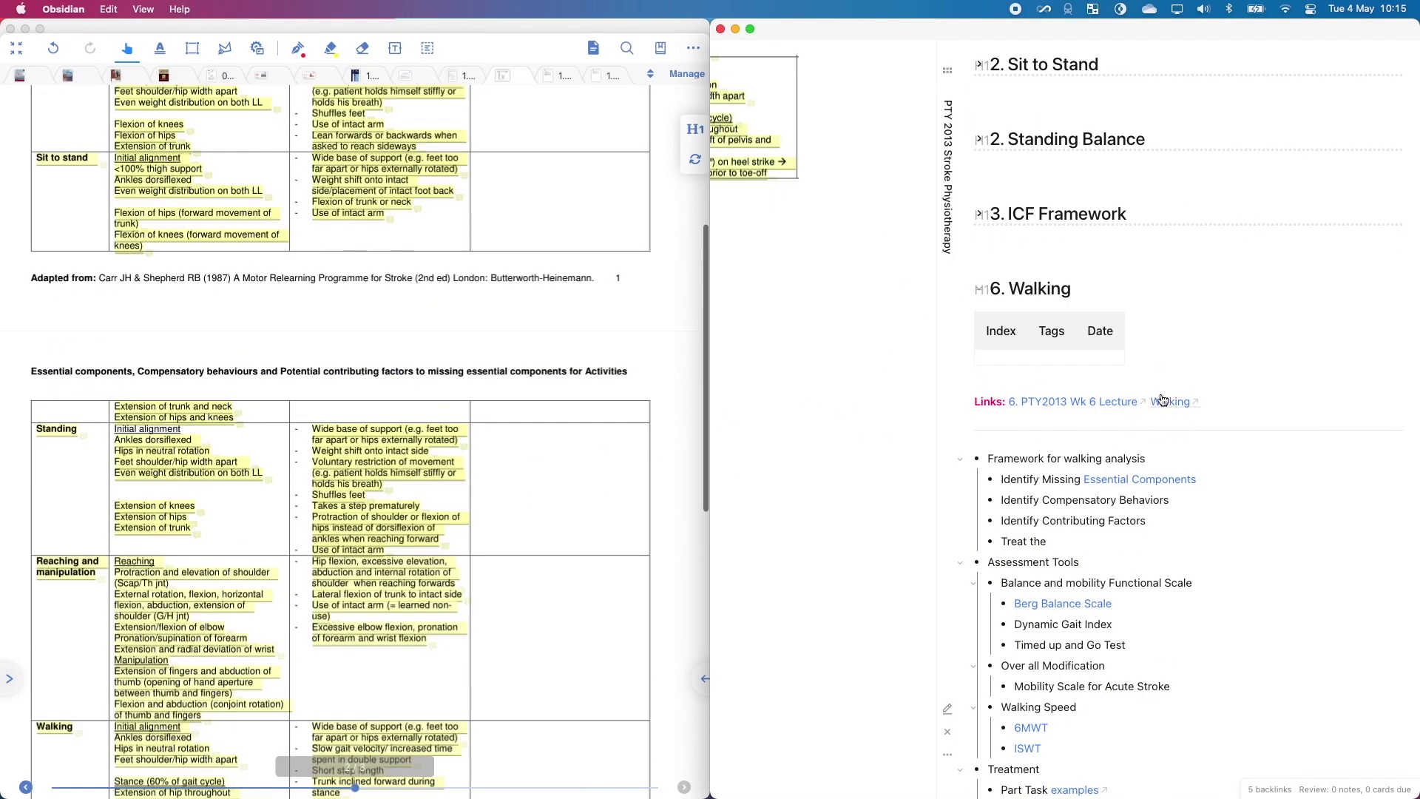
pyautogui.click(1163, 400)
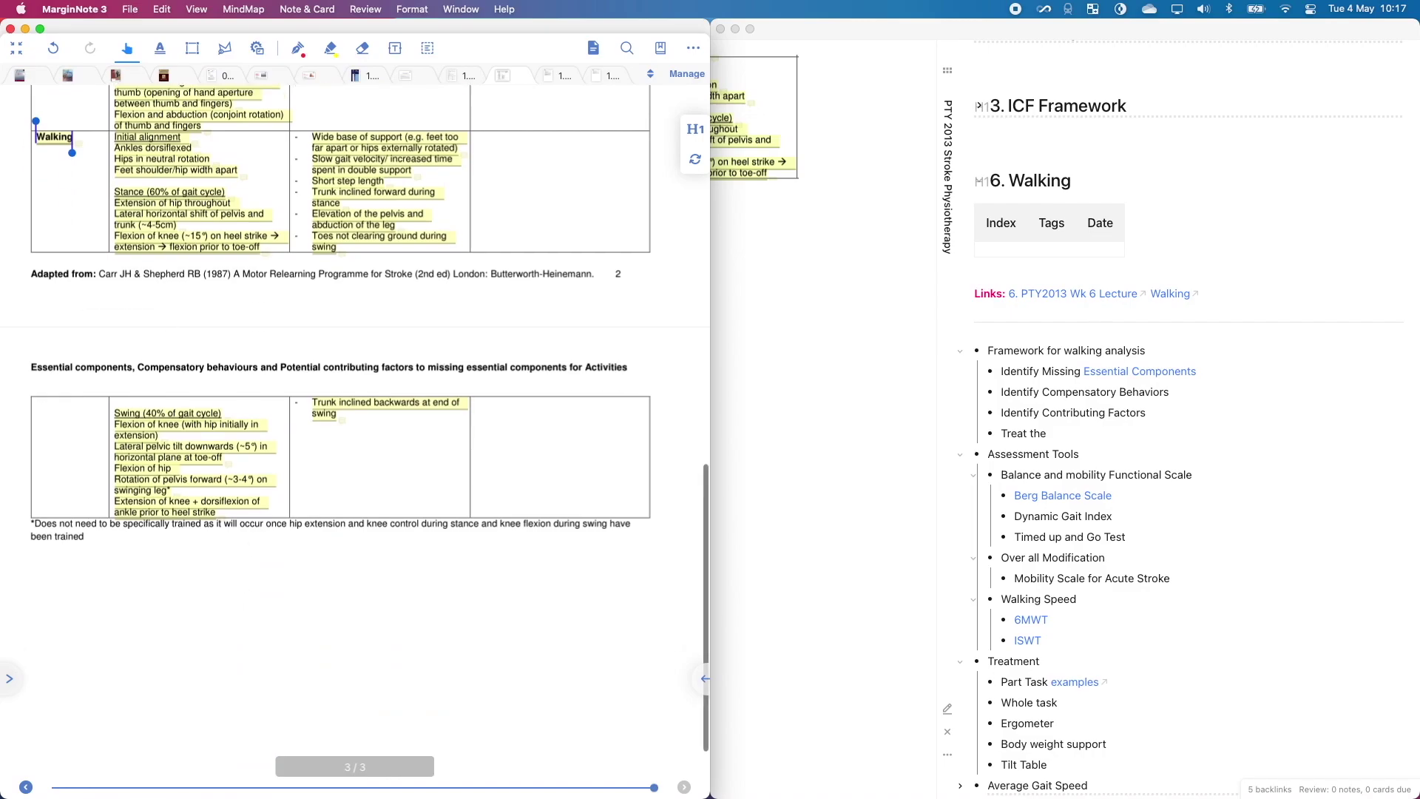
pyautogui.click(10, 28)
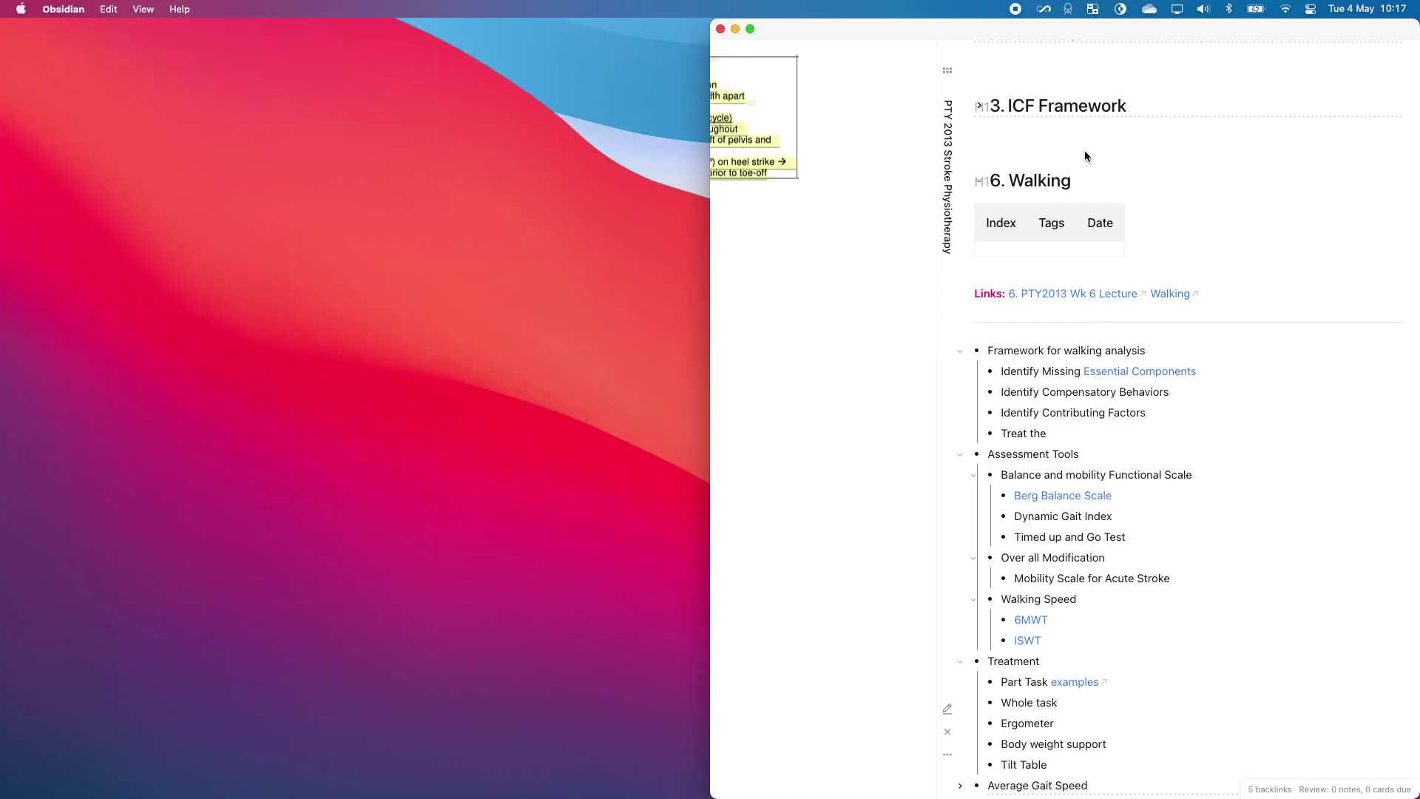
# Focus MarginNote's Walking mindmap node from the Obsidian link, then switch to the Obsidian desktop
pyautogui.click(1160, 297)
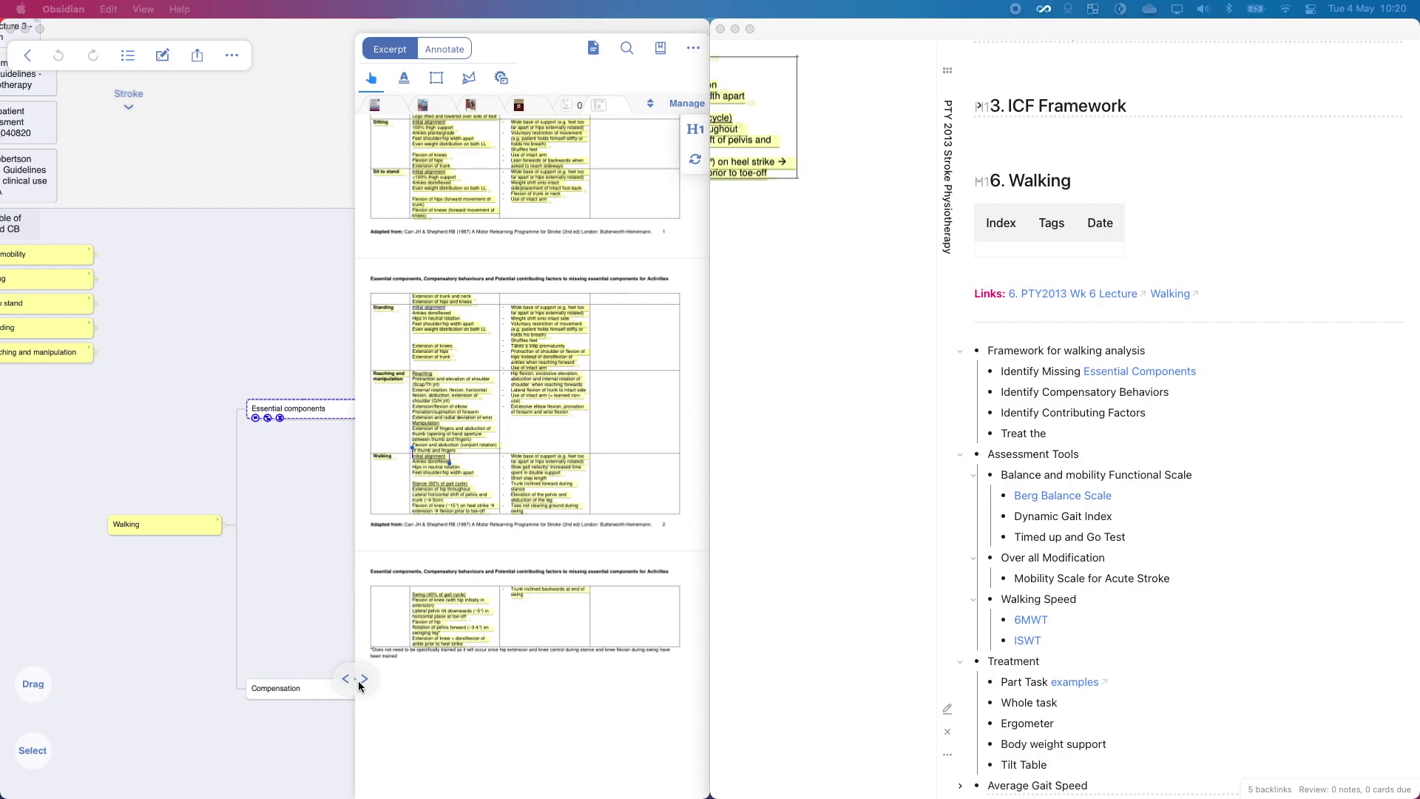
pyautogui.click(1168, 295)
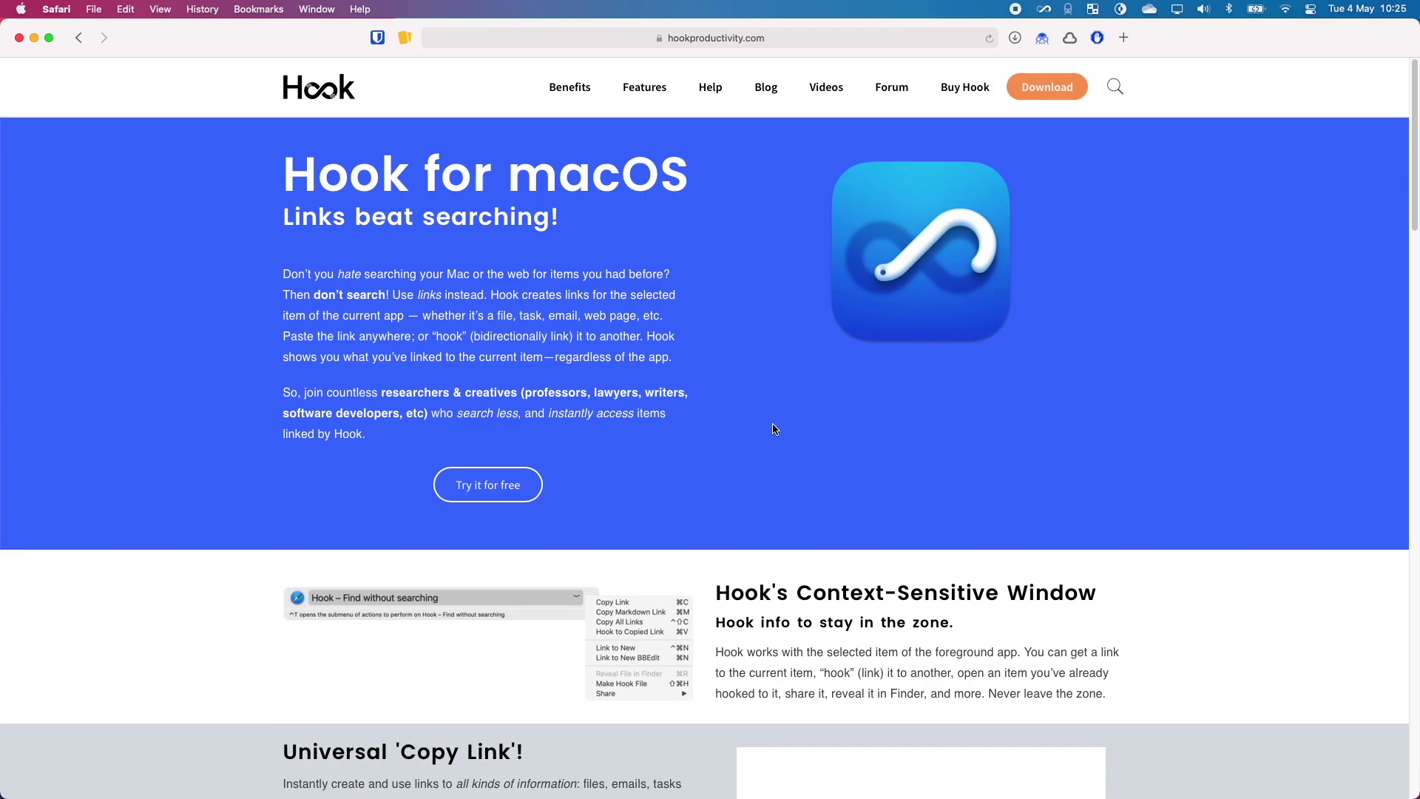
pyautogui.hotkey('ctrl', 'Up')
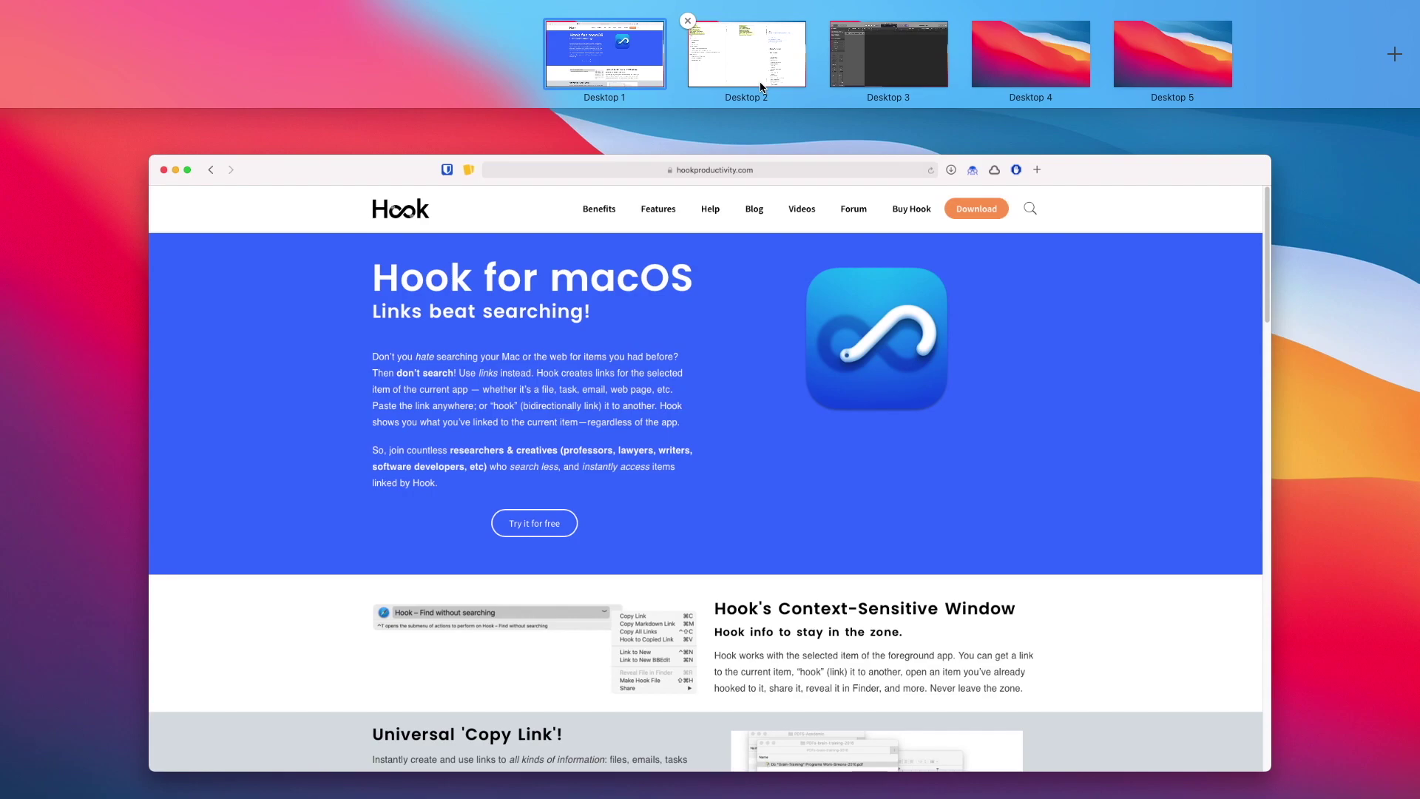
pyautogui.click(760, 81)
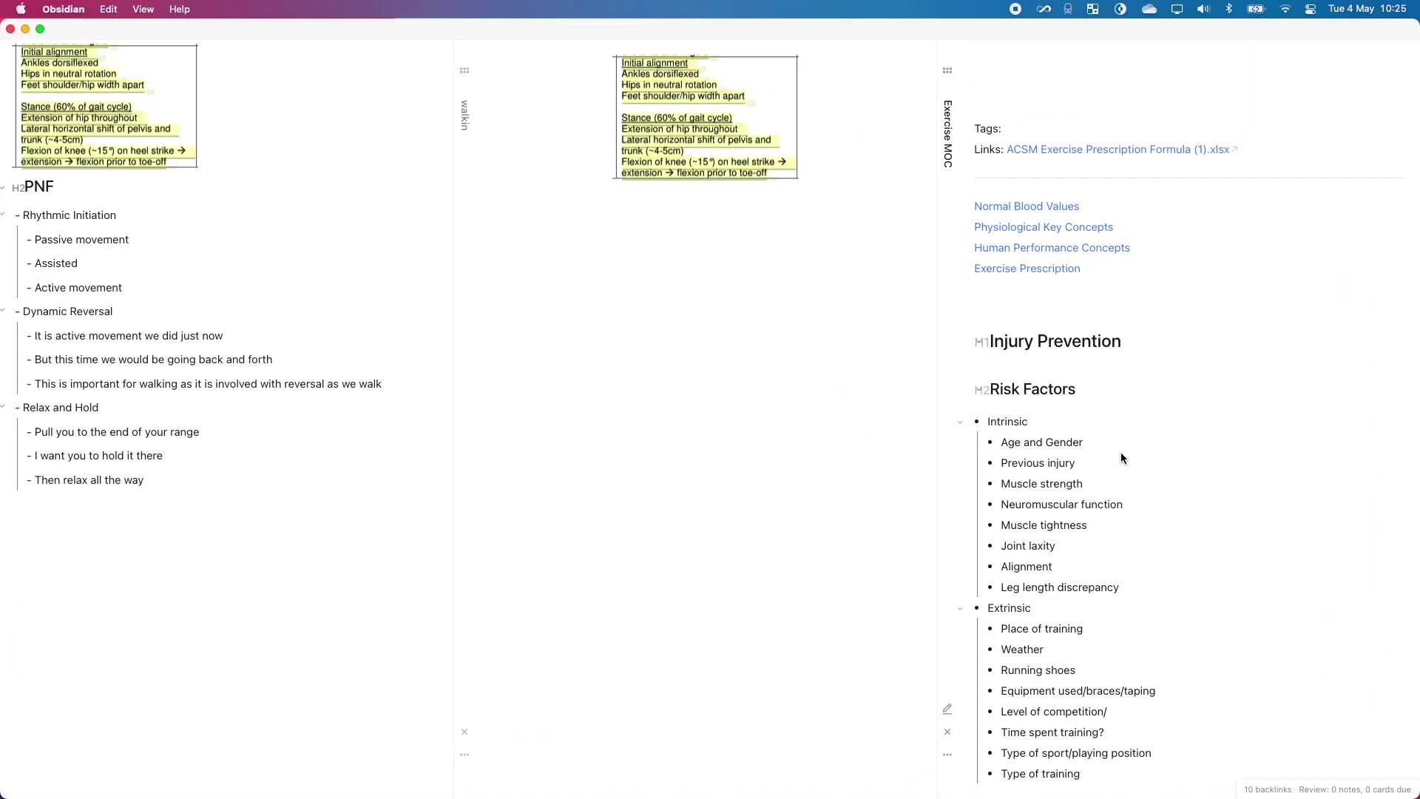
# Scroll Exercise MOC and show its hooked files: the ACSM spreadsheet and Lecture 10 slides
pyautogui.scroll(-10, 1115, 432)
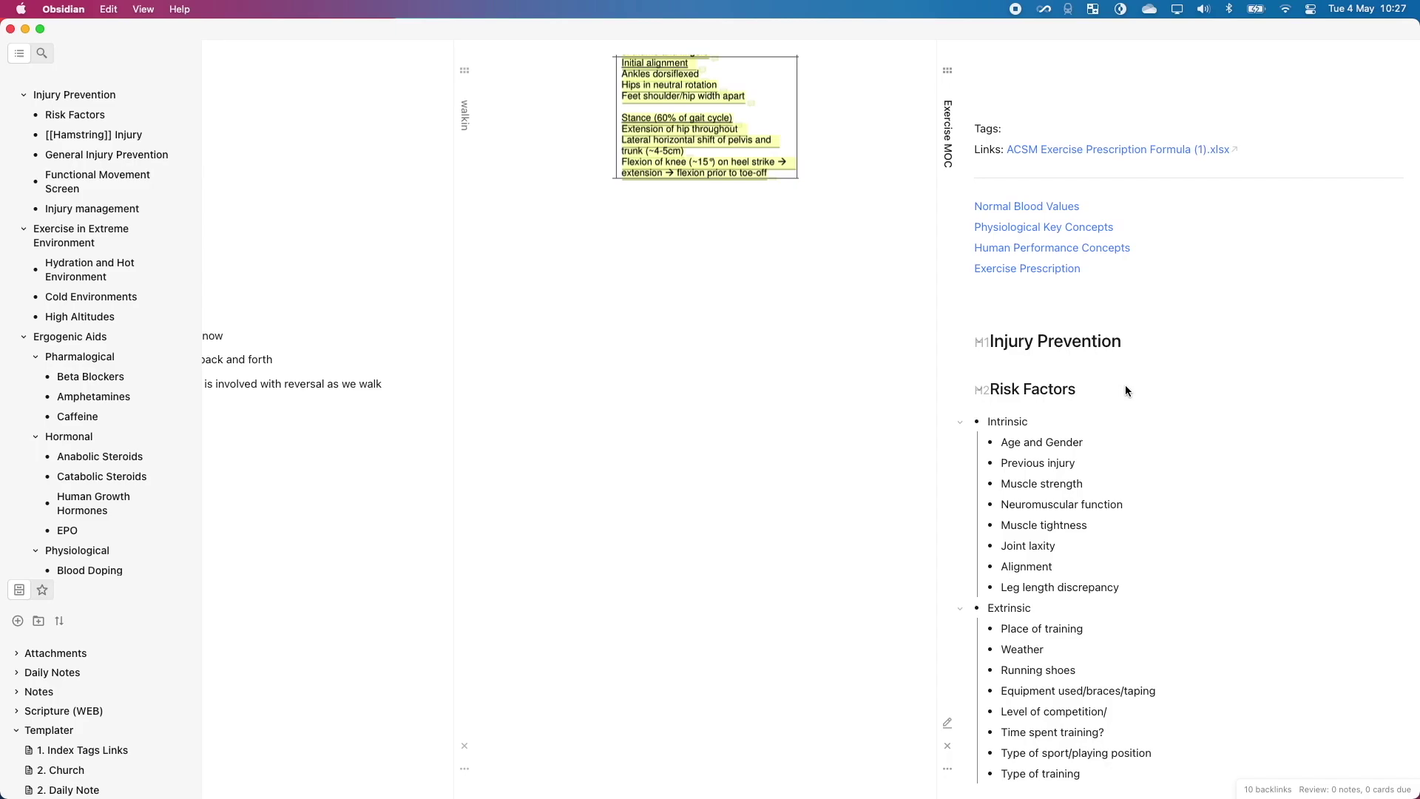
pyautogui.scroll(-6, 1125, 385)
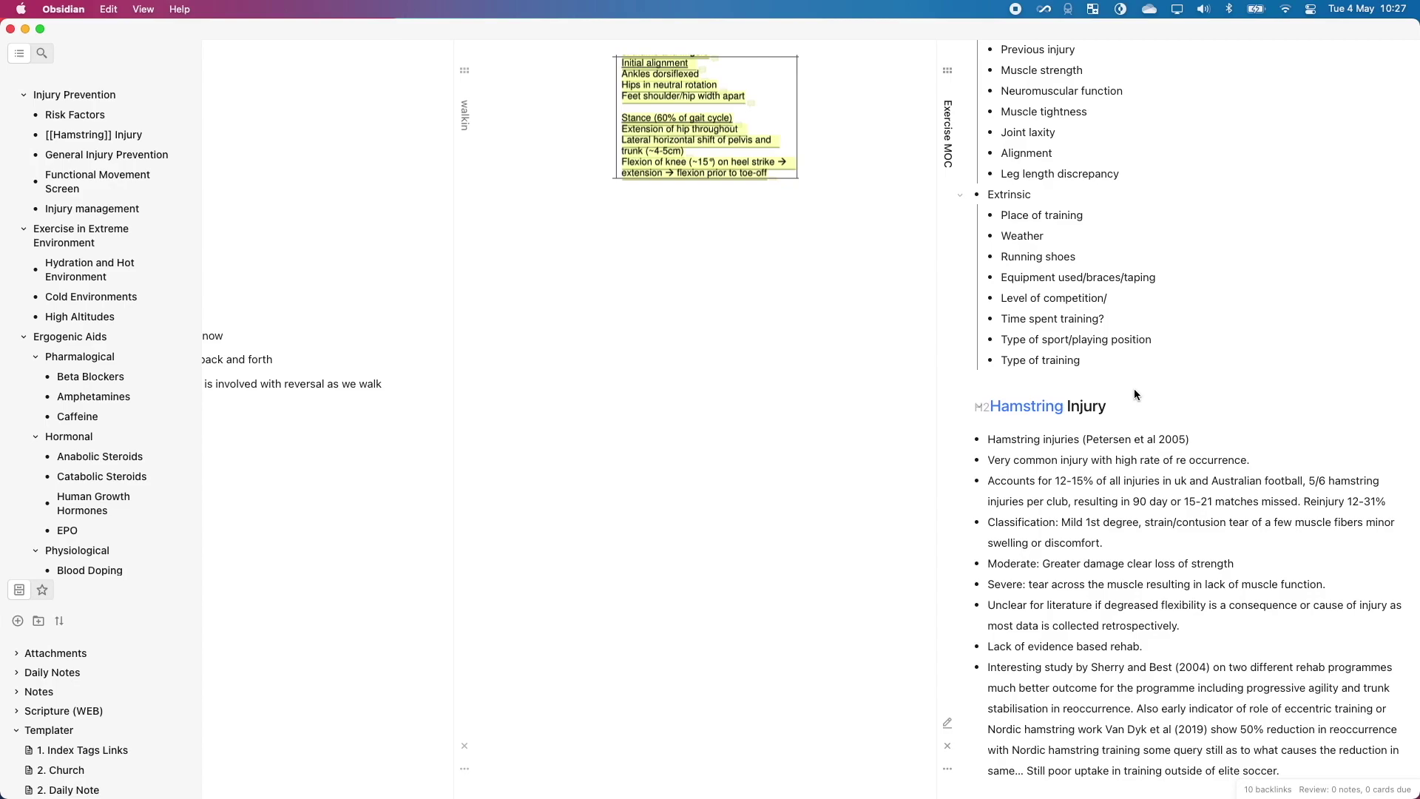
pyautogui.press('super+shift+space')
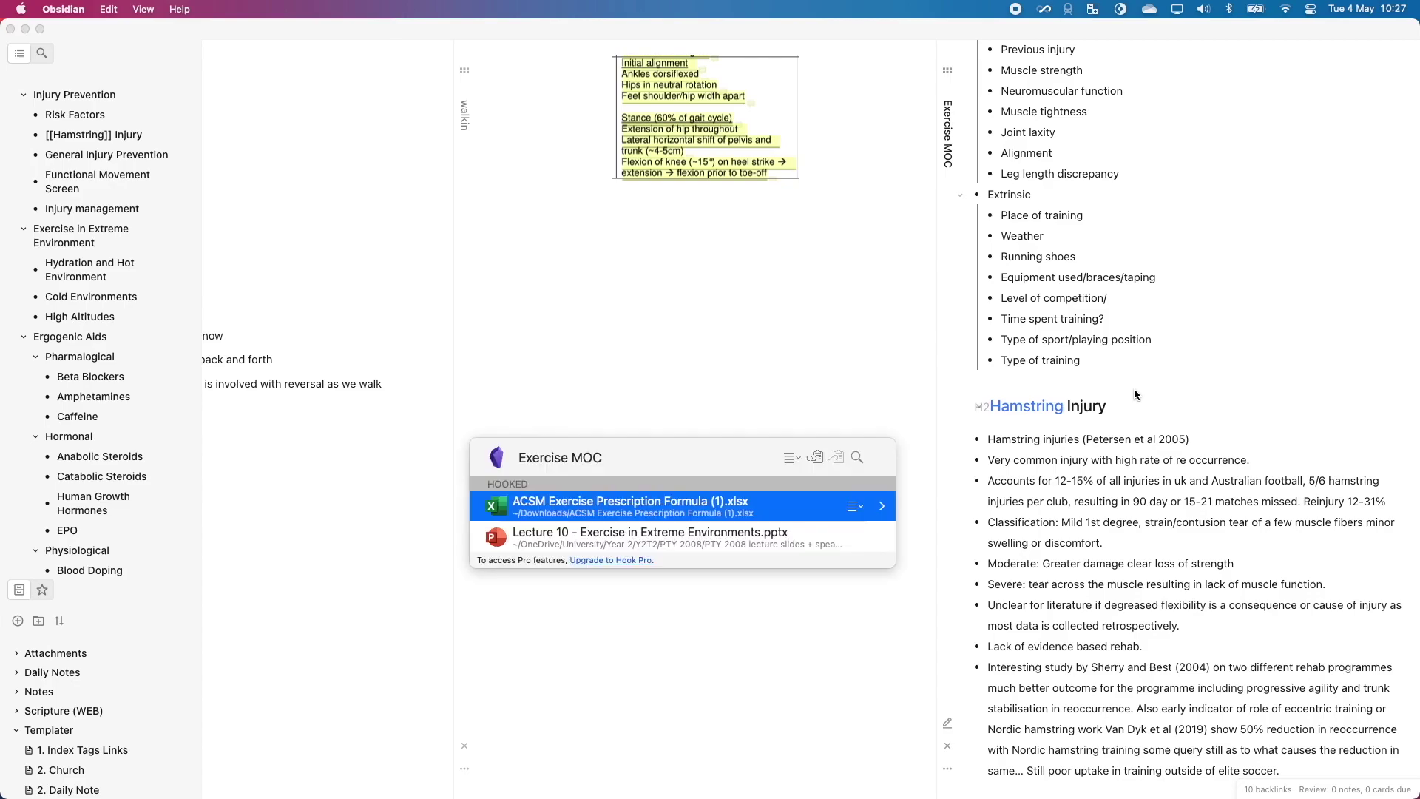
# Open the hooked ACSM Exercise Prescription spreadsheet, then return to the Exercise MOC note through Hook
pyautogui.press('Return')
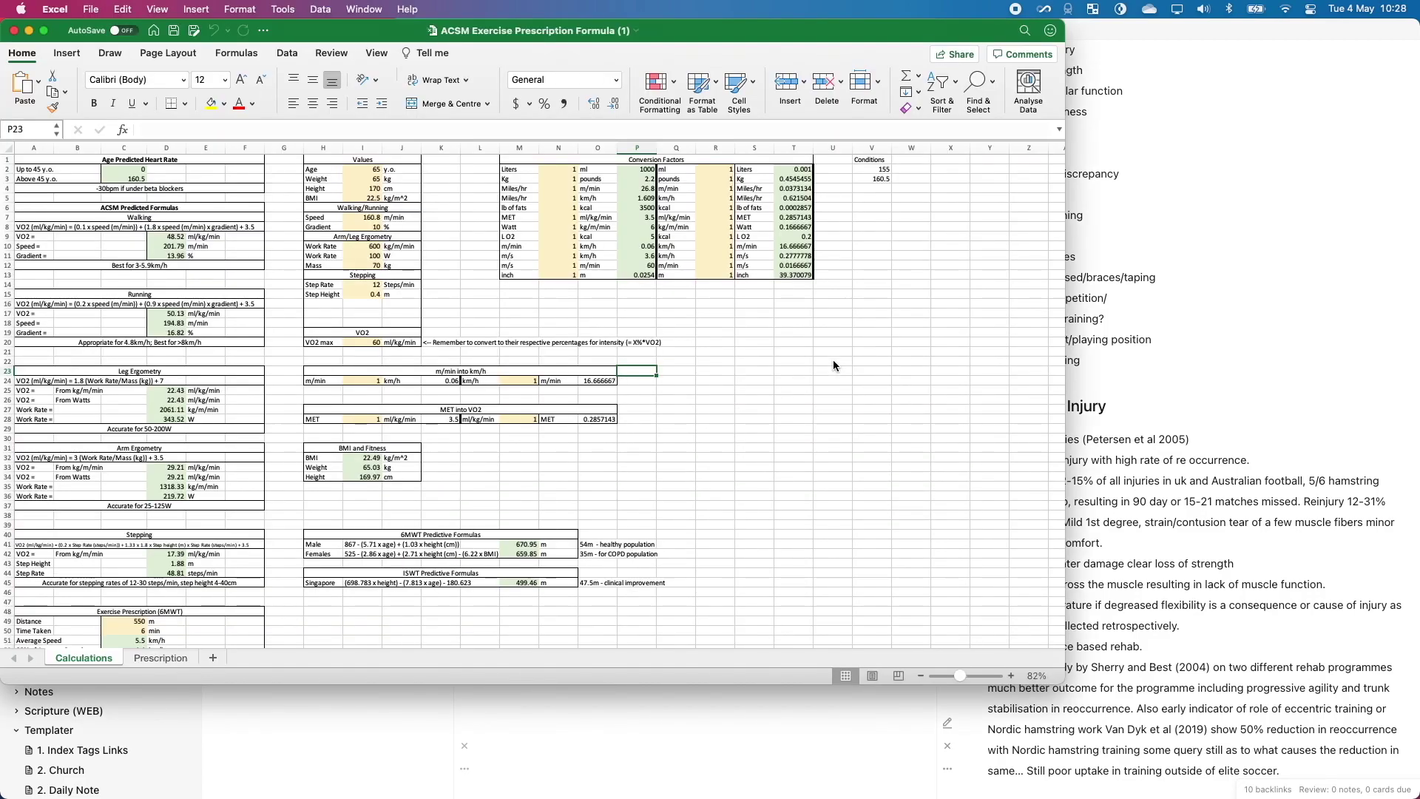
pyautogui.press('super+shift+space')
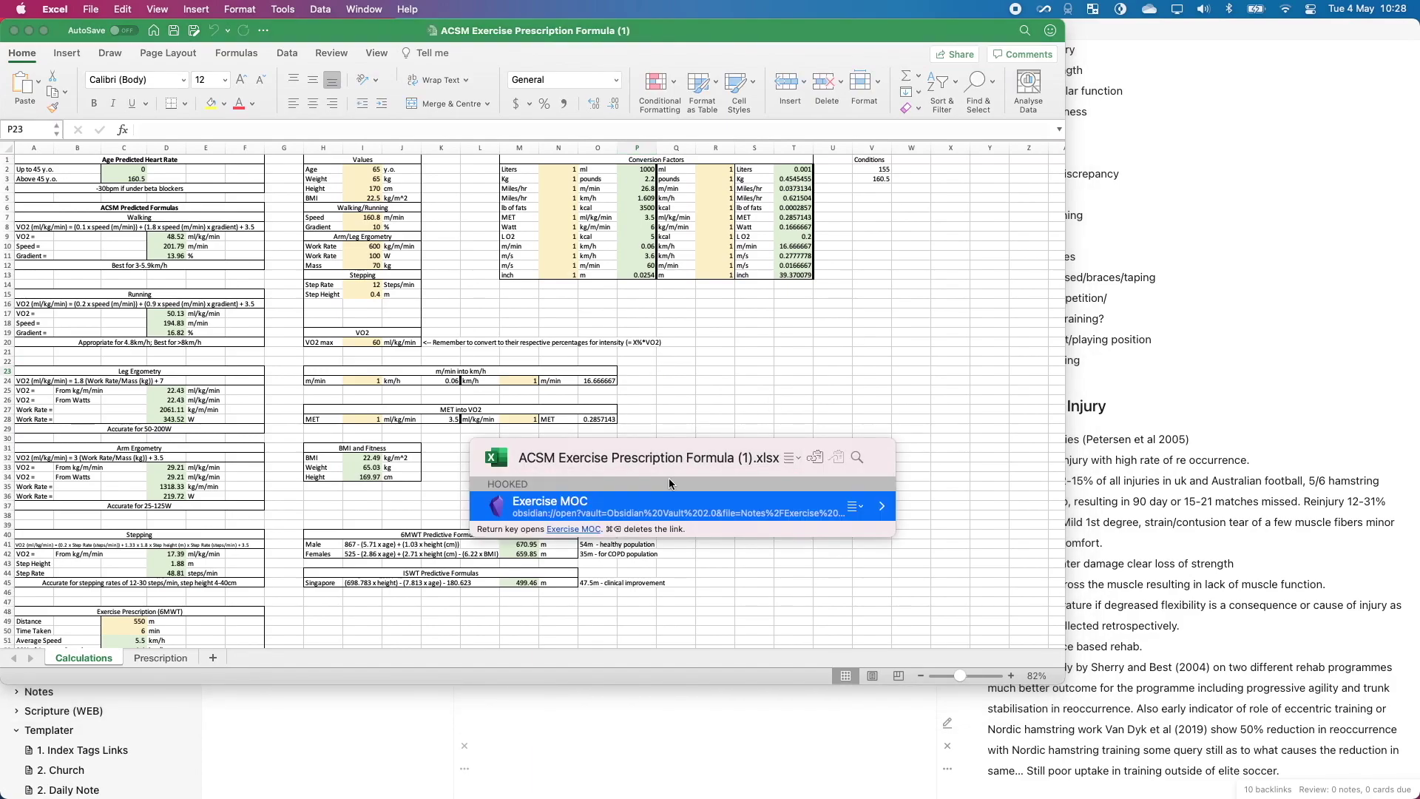
pyautogui.press('Return')
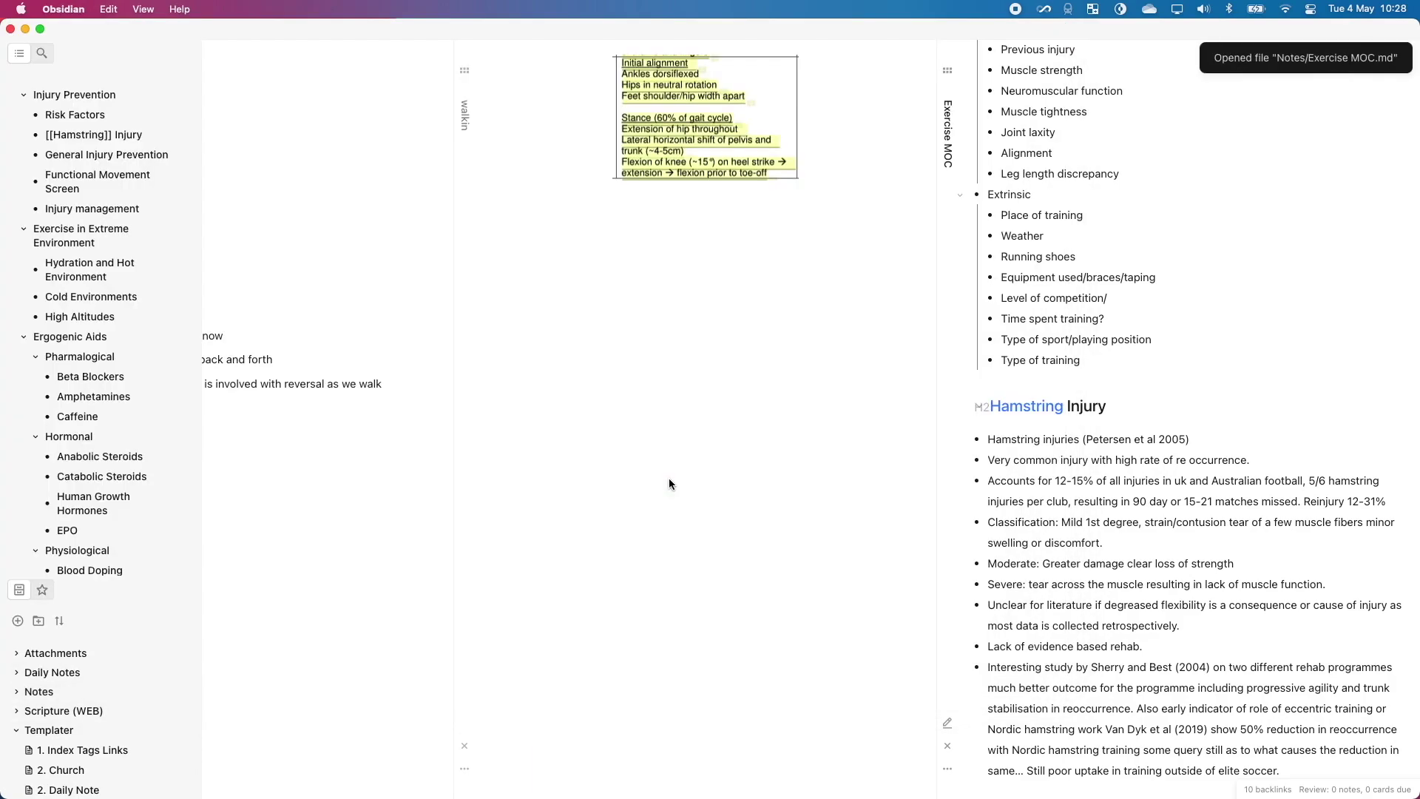
# Open the hooked Lecture 10 – Exercise in Extreme Environments slides in PowerPoint
pyautogui.press('super+shift+space')
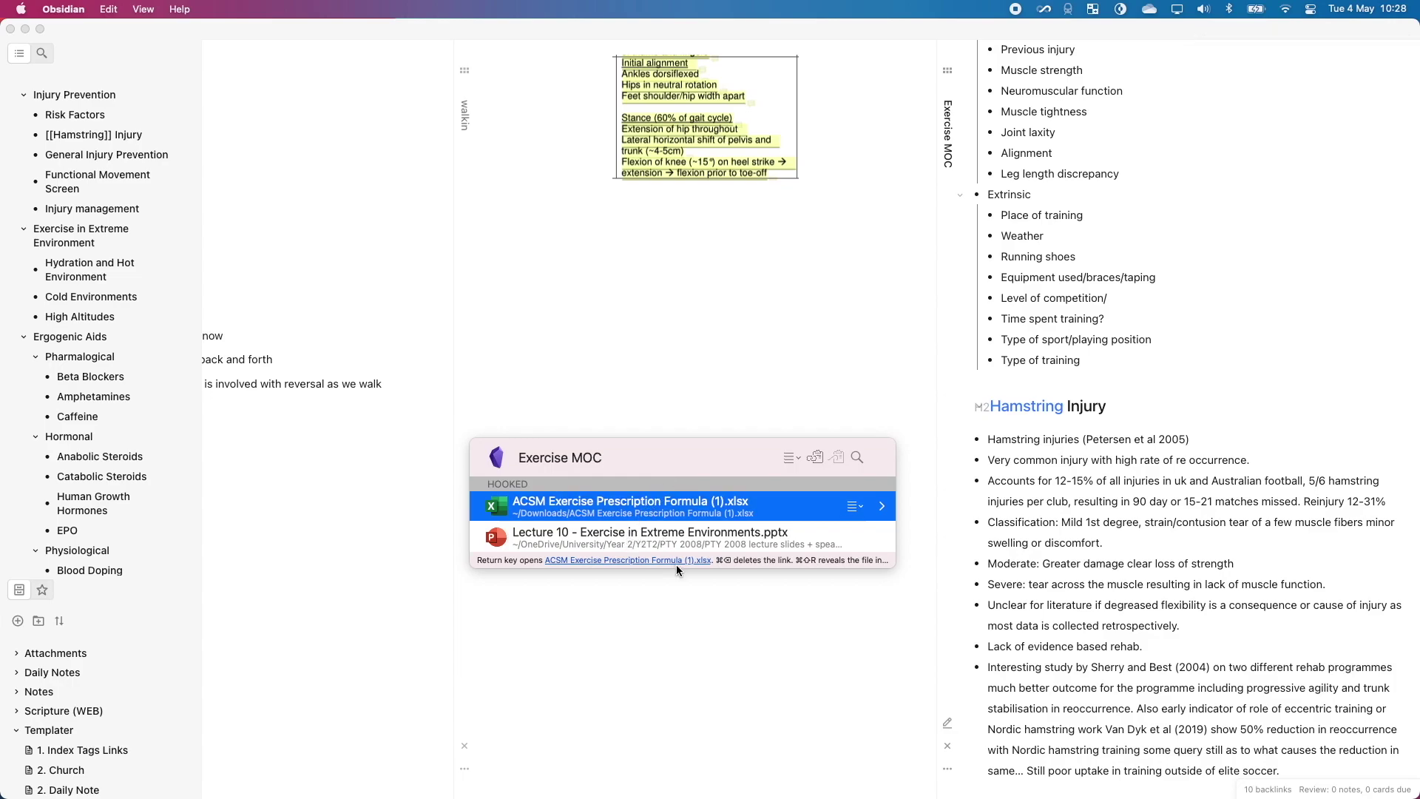
pyautogui.press('Down')
pyautogui.press('Return')
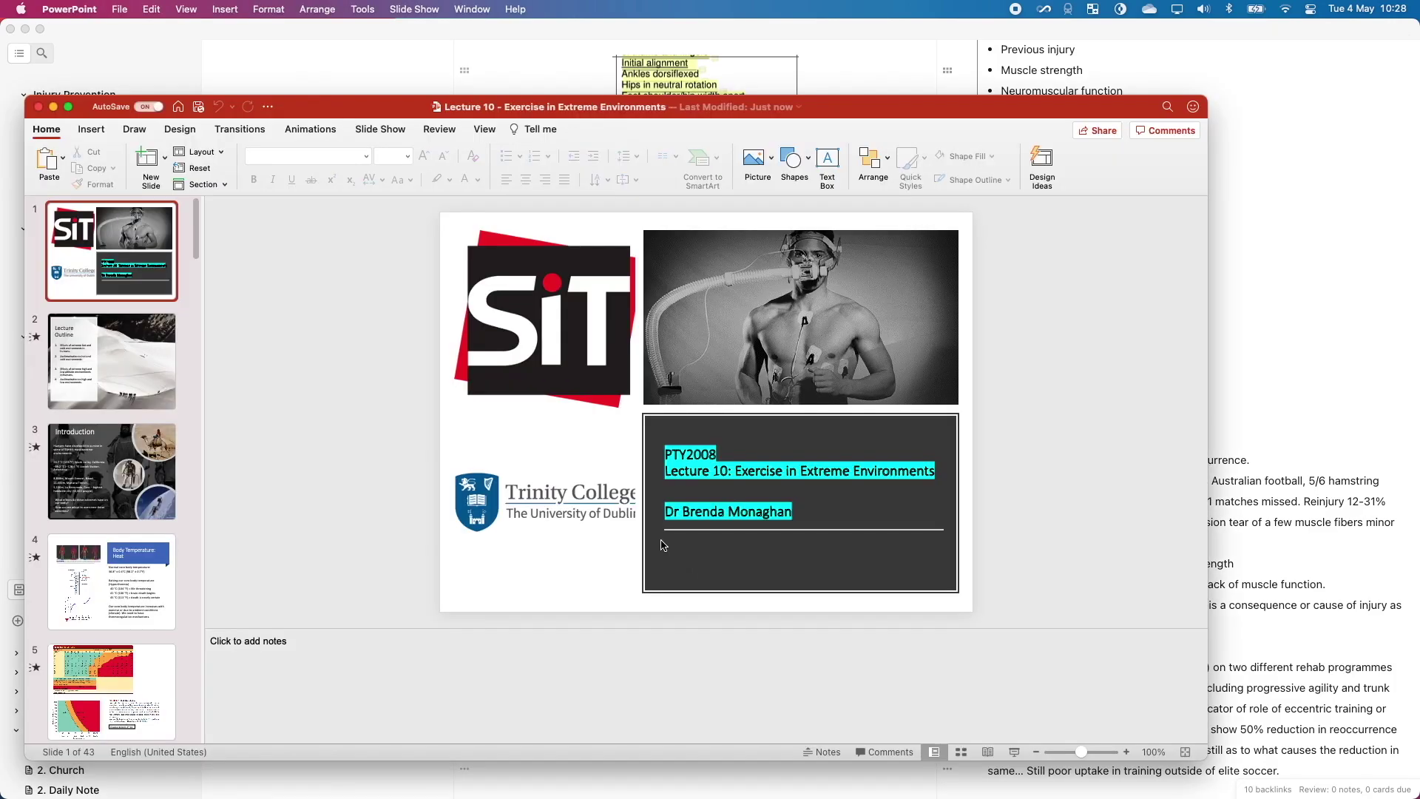
# Browse the lecture to slide 12 on fluid replacement and its speaker notes, then return to Obsidian
pyautogui.click(551, 506)
pyautogui.scroll(-1, 115, 374)
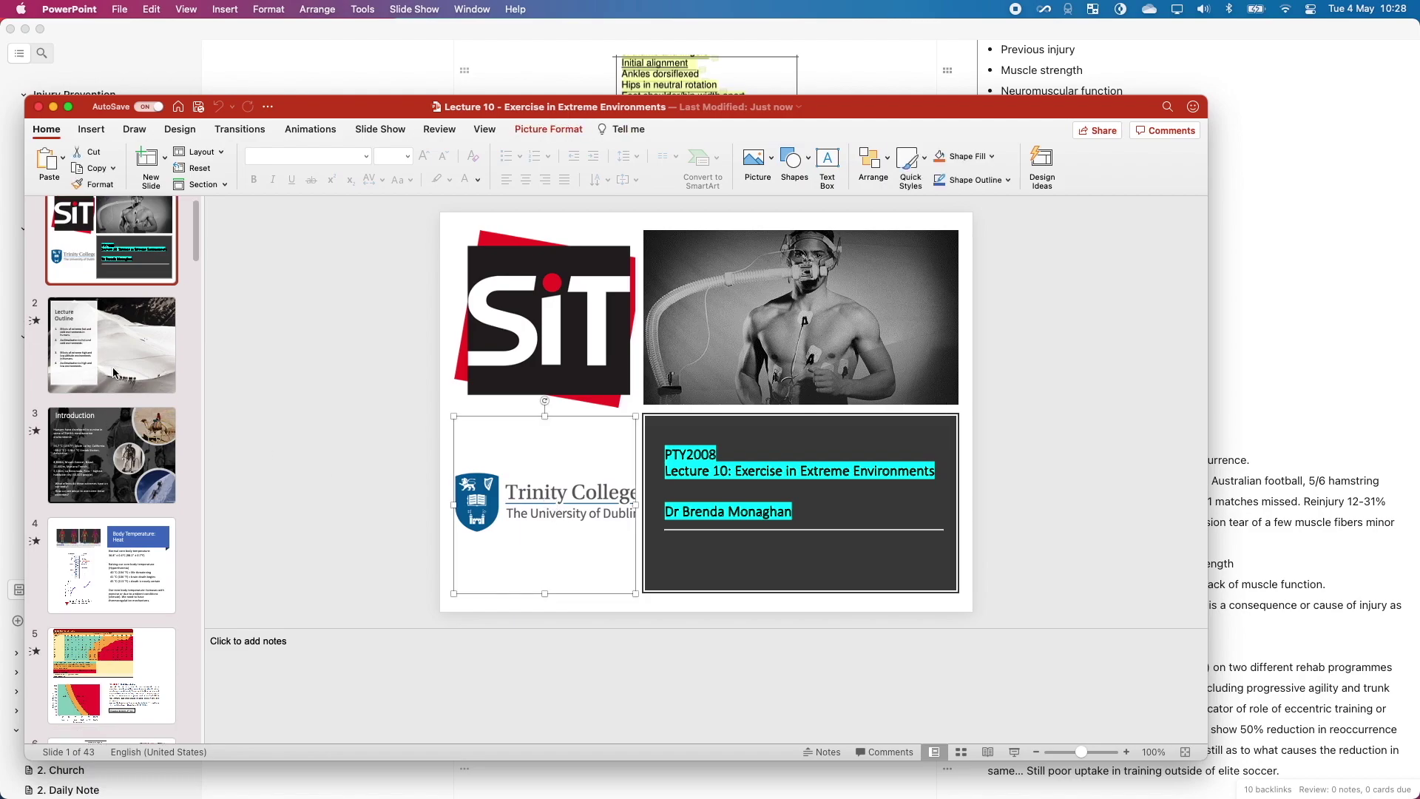
pyautogui.click(114, 374)
pyautogui.press('Down')
pyautogui.press('Down')
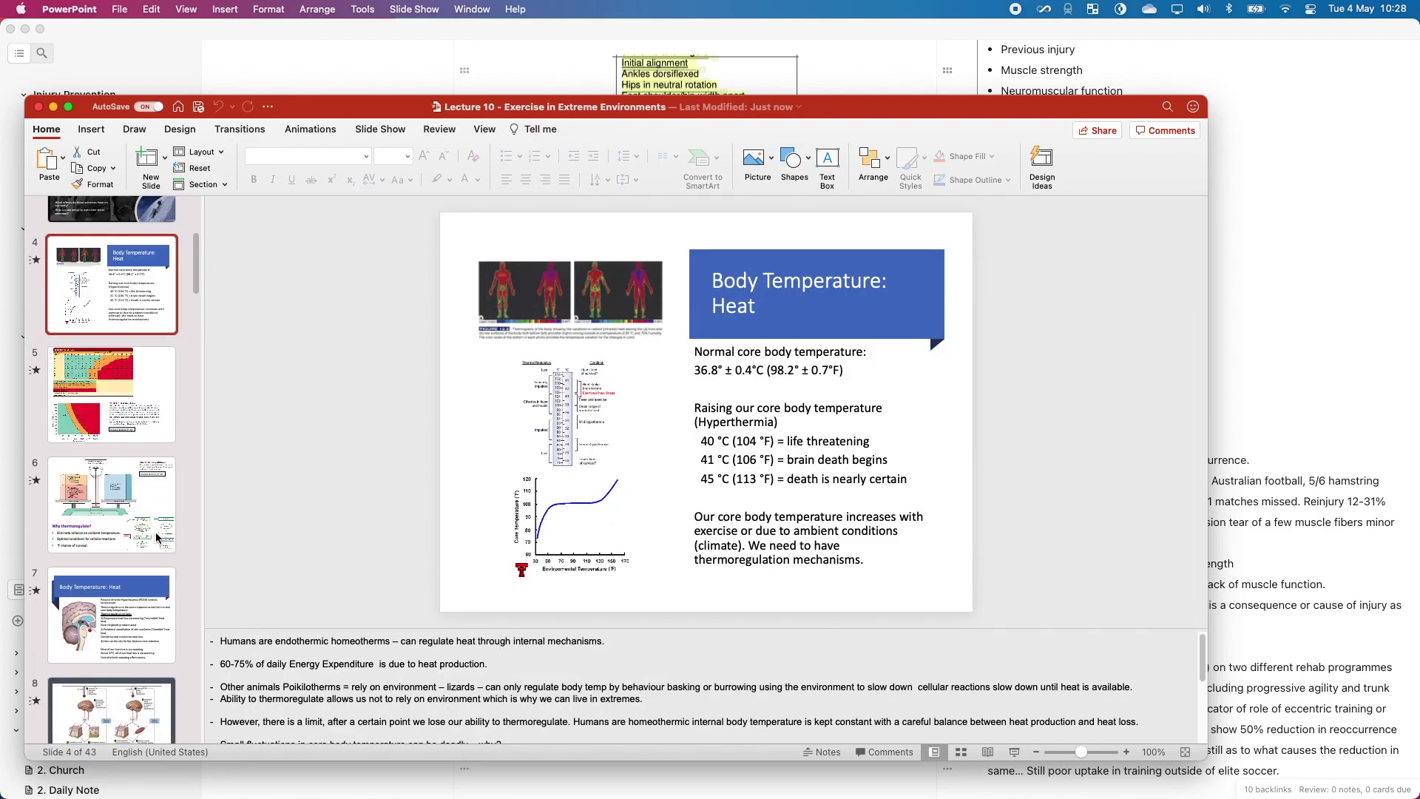
pyautogui.click(155, 531)
pyautogui.scroll(-8, 148, 571)
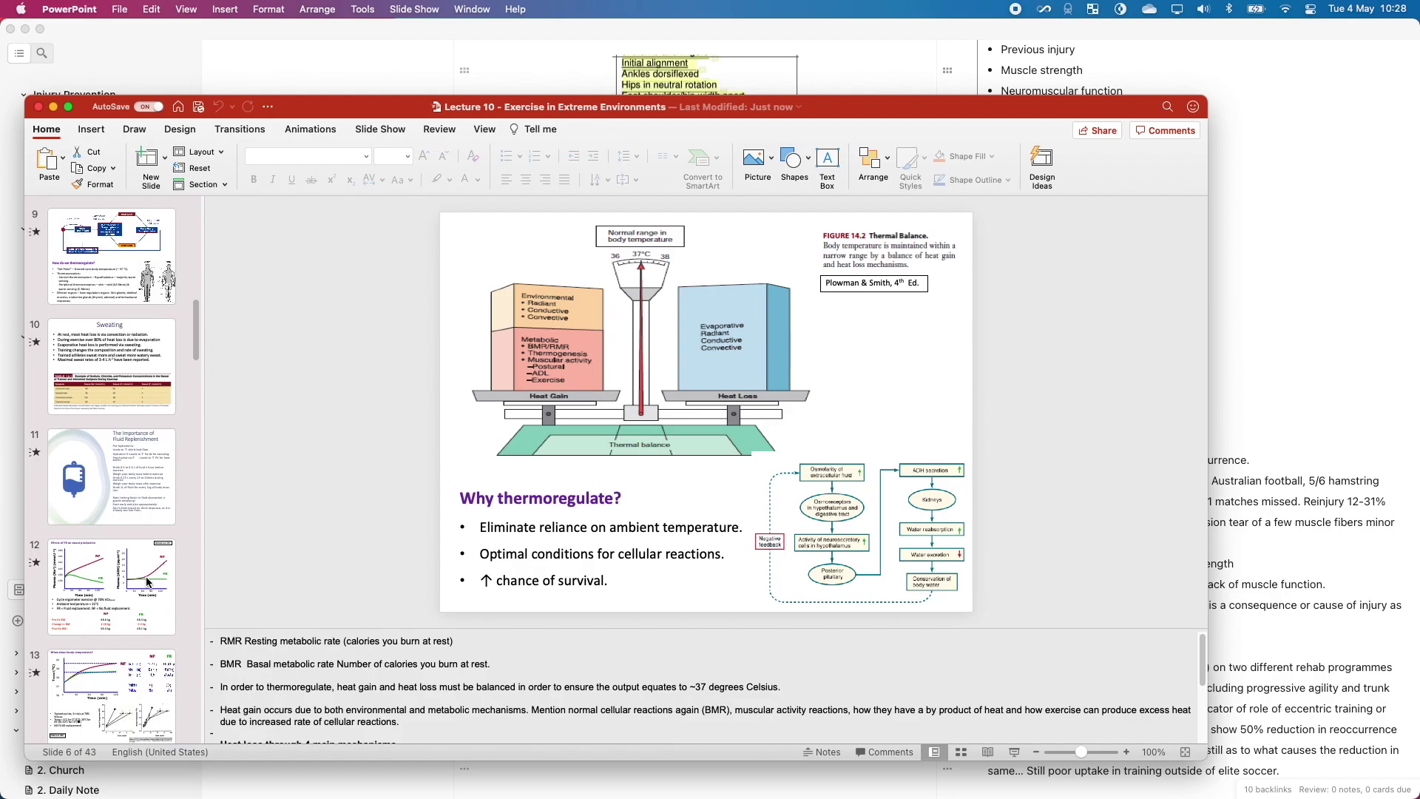
pyautogui.click(148, 582)
pyautogui.click(248, 657)
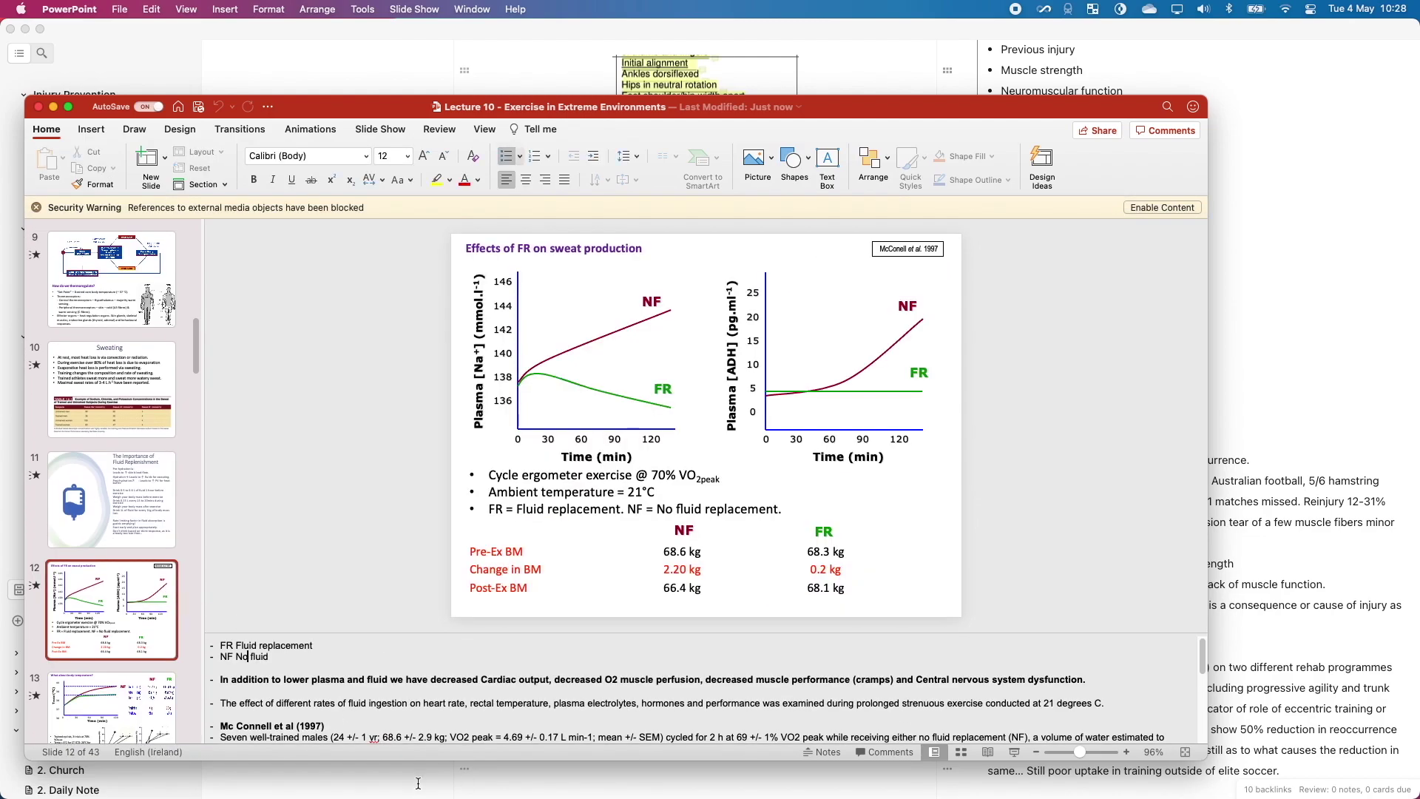
pyautogui.click(338, 704)
pyautogui.click(956, 35)
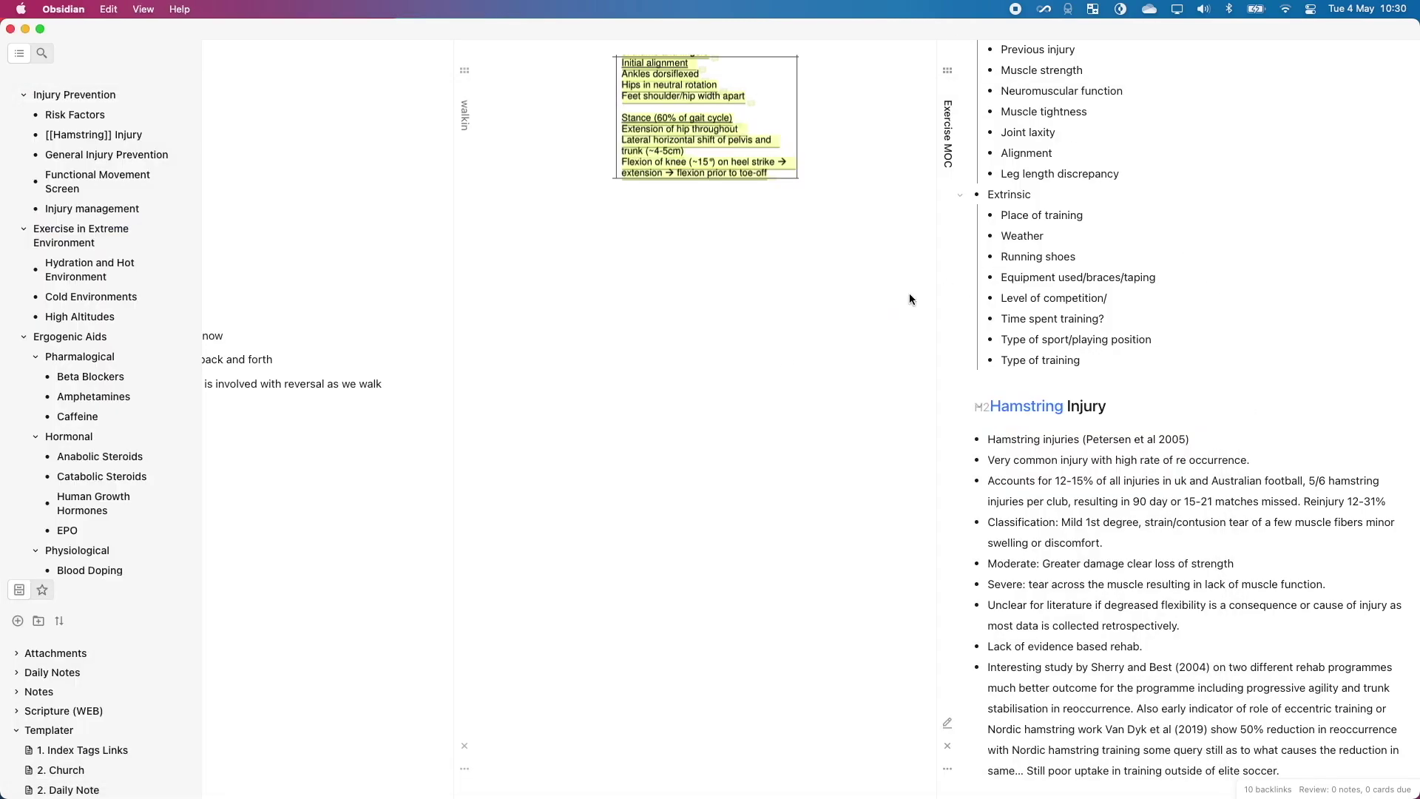
pyautogui.scroll(10, 1081, 338)
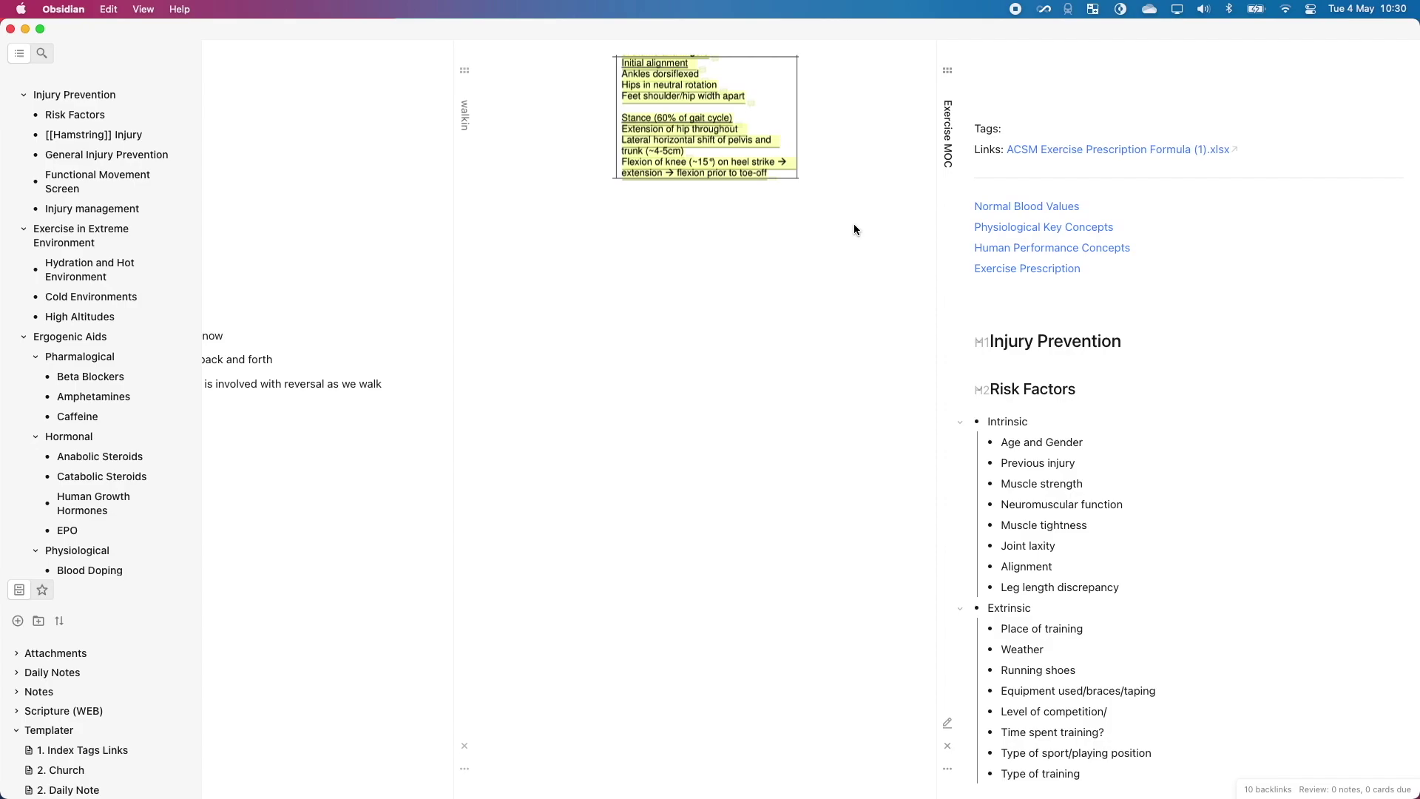
# Bring Craft's Temp document forward, shift its window left, and copy its Hook link
pyautogui.press('super+Tab')
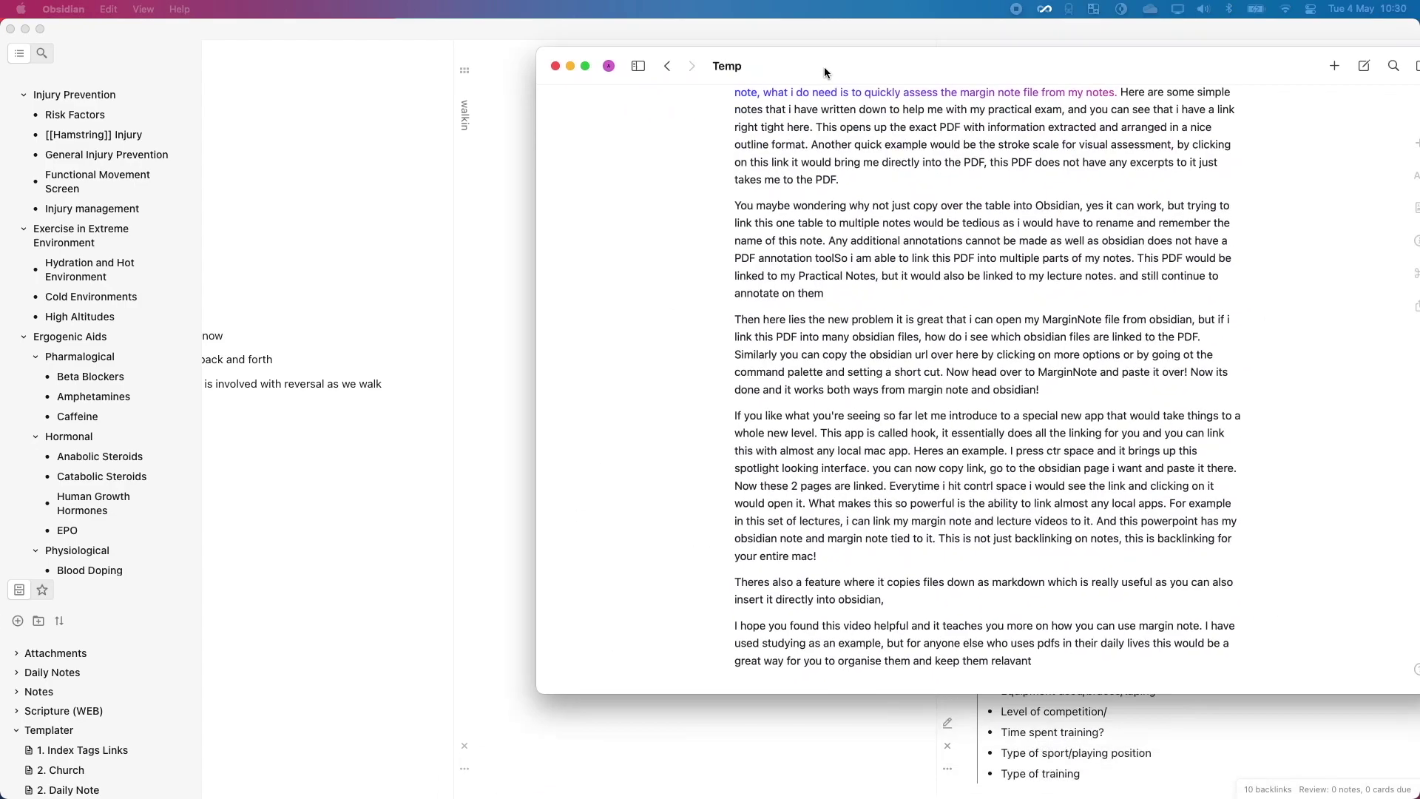
pyautogui.moveTo(769, 65); pyautogui.dragTo(385, 122)
pyautogui.scroll(10, 490, 386)
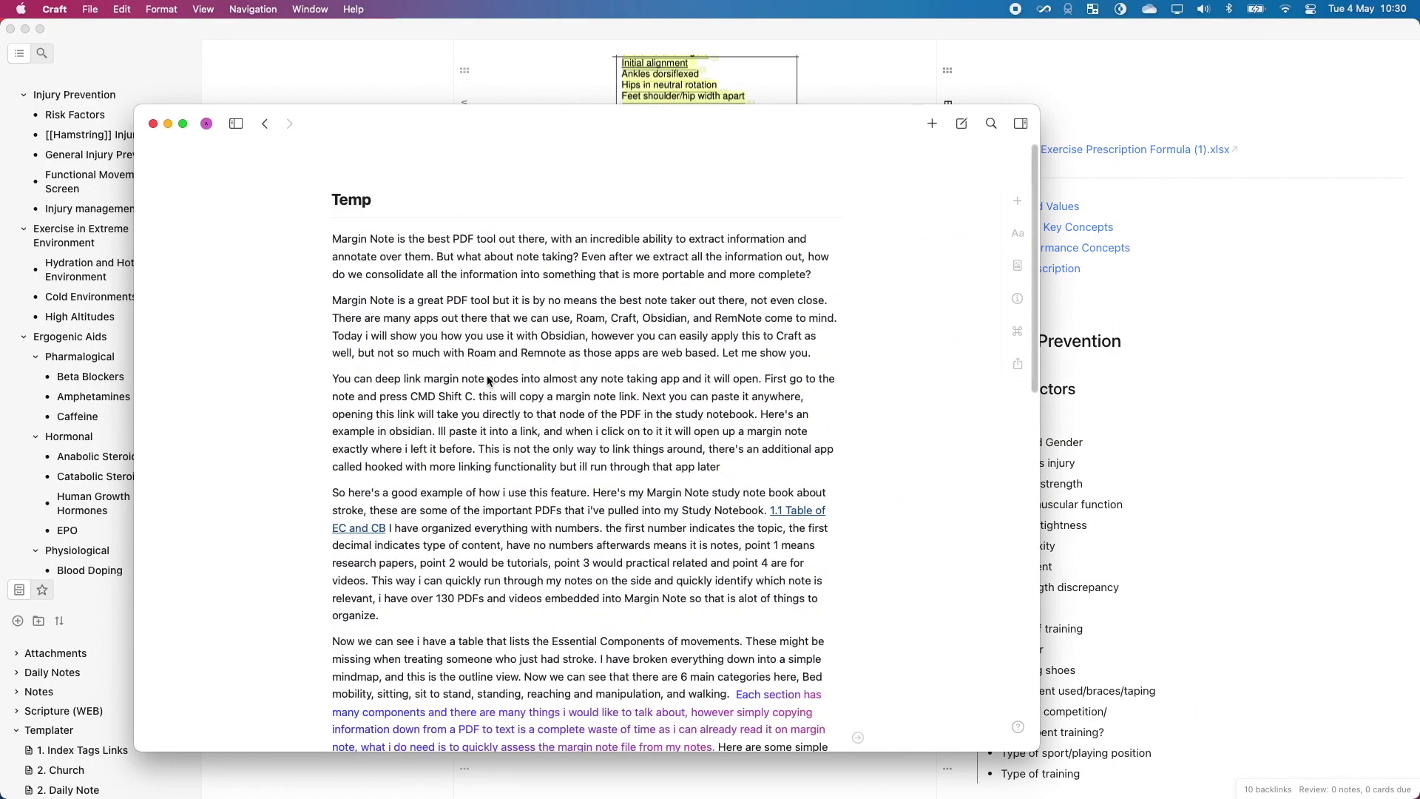
pyautogui.scroll(-15, 490, 385)
pyautogui.scroll(5, 575, 325)
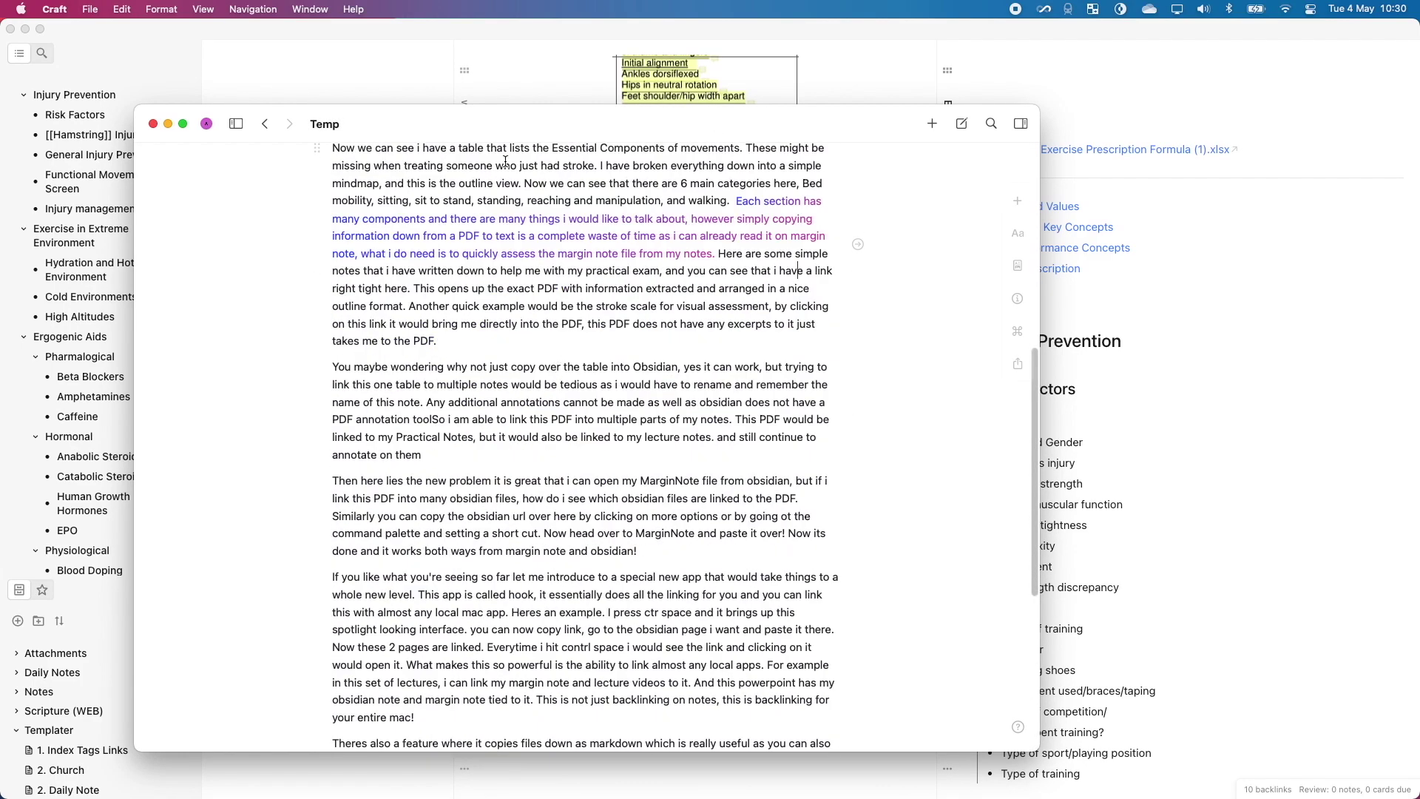
pyautogui.hotkey('ctrl', 'space')
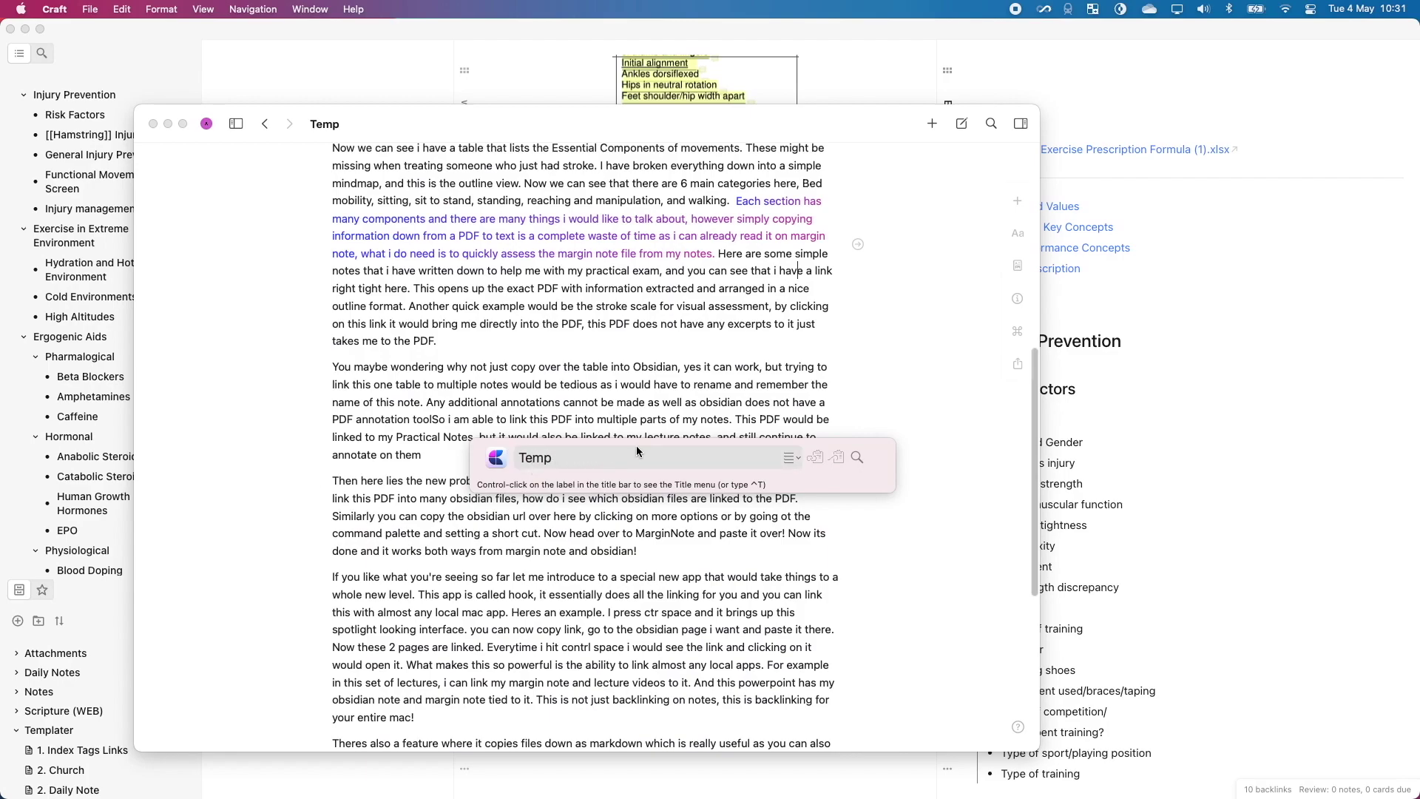
pyautogui.press('Escape')
# Hook the copied Temp link to the Exercise MOC note and review its hooked files
pyautogui.click(1072, 311)
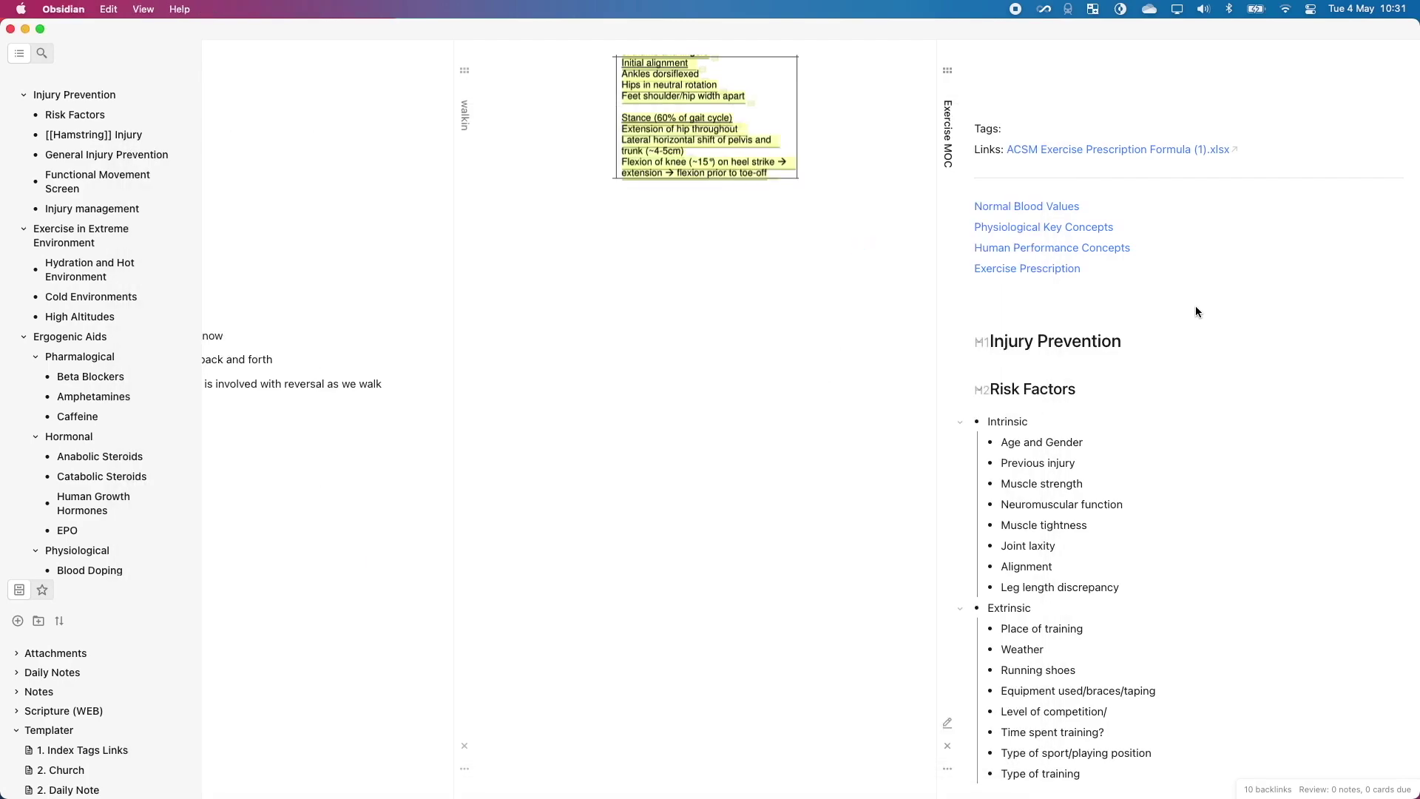
pyautogui.press('super+shift+space')
pyautogui.press('Escape')
pyautogui.press('super+shift+space')
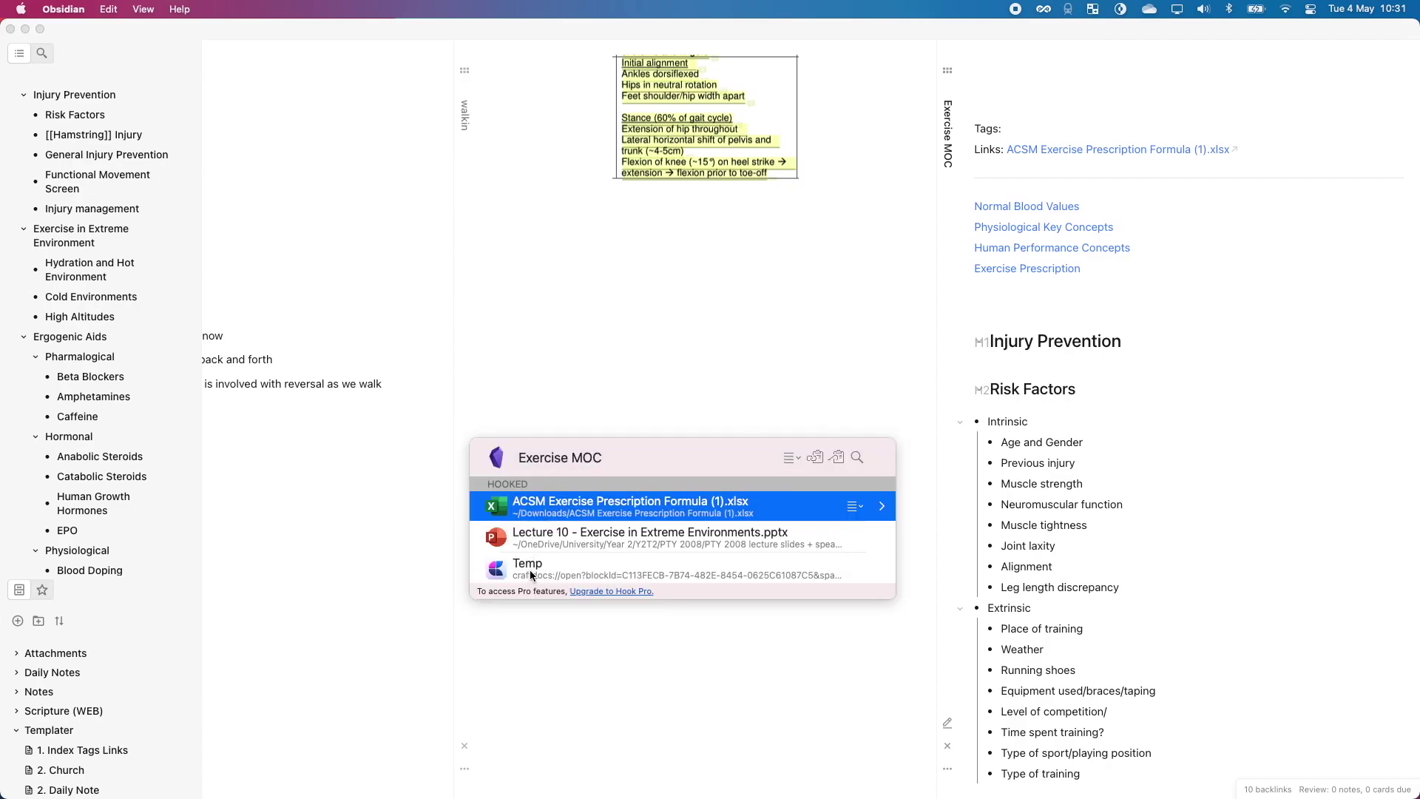
pyautogui.click(688, 551)
# Open Temp in Craft from Hook and check that it lists Exercise MOC as hooked
pyautogui.press('Down')
pyautogui.press('Return')
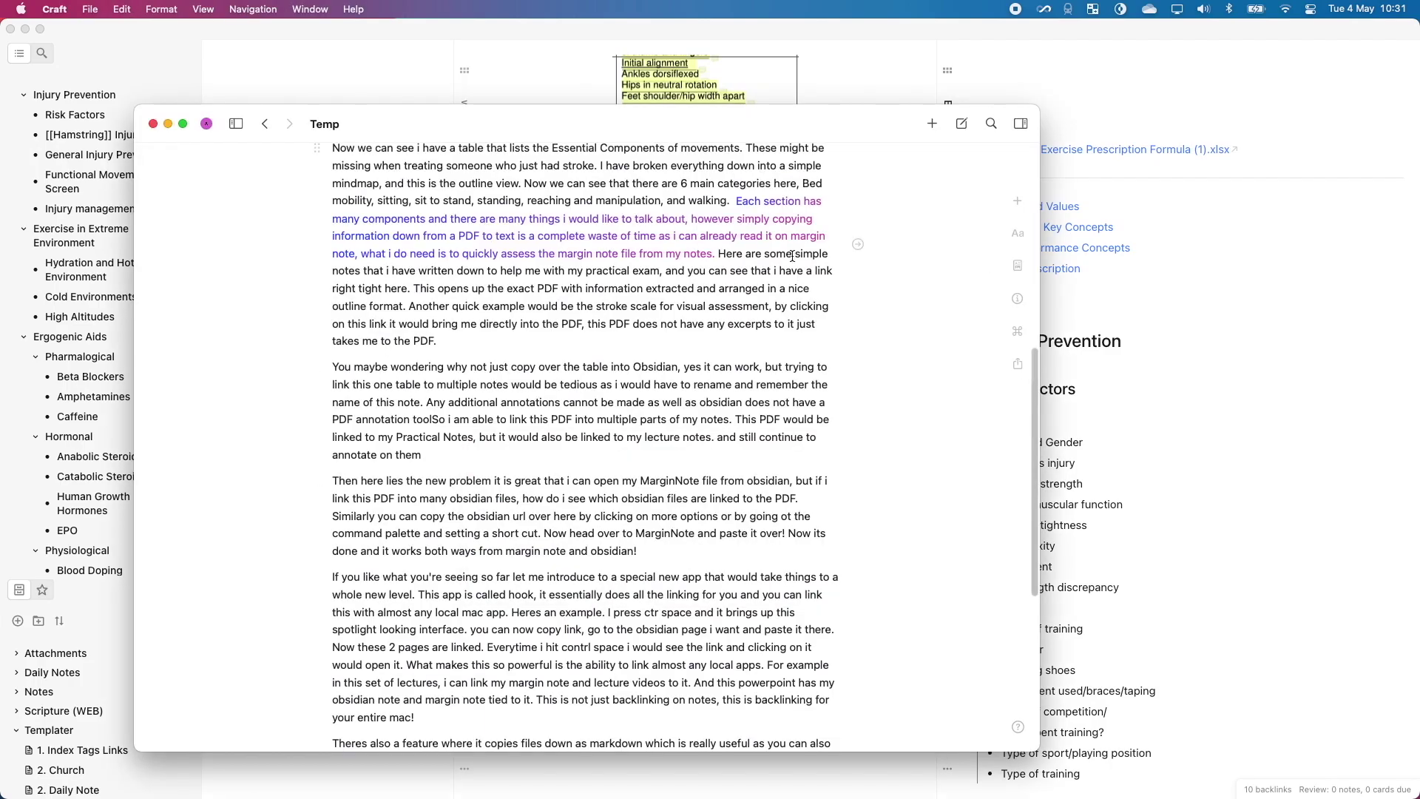
pyautogui.press('super+shift+space')
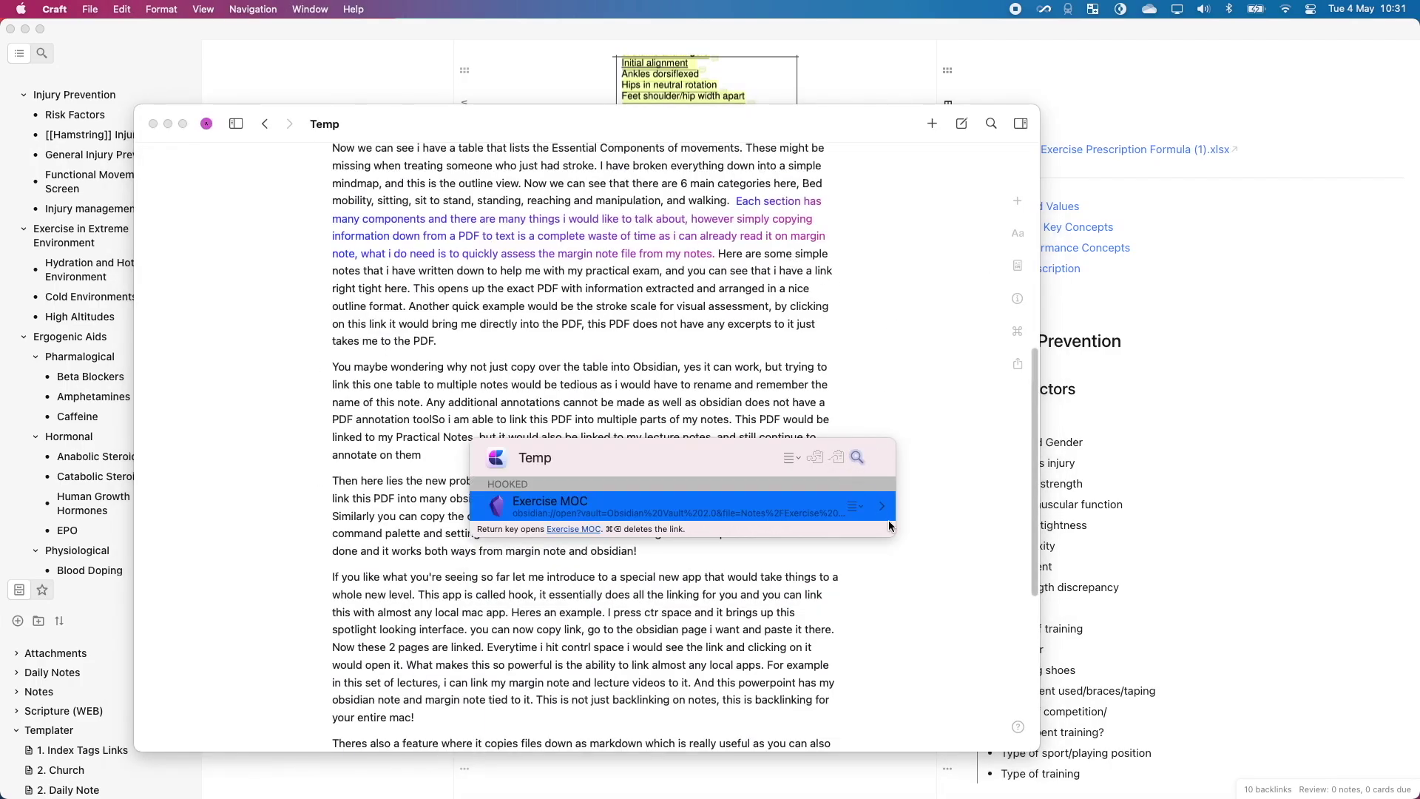
pyautogui.click(881, 505)
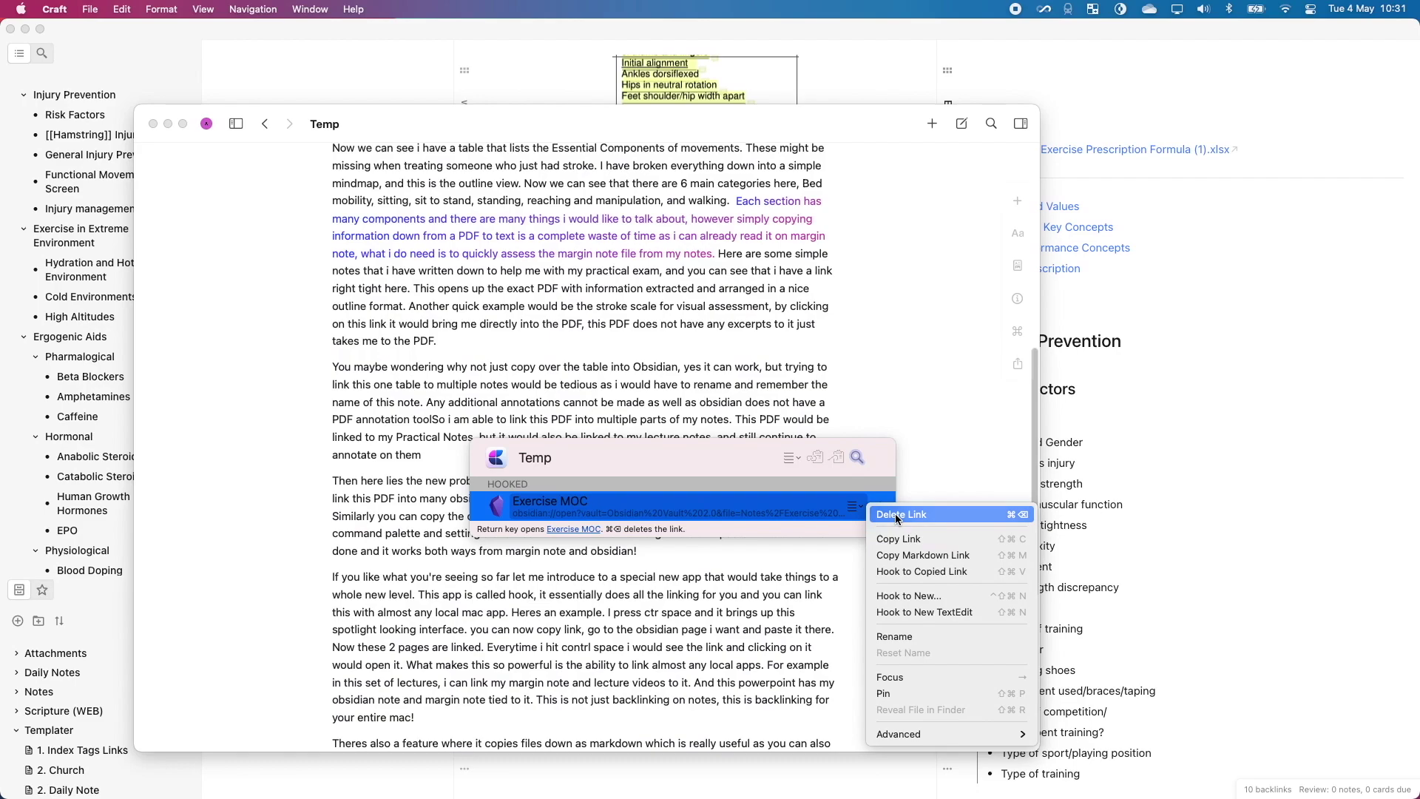